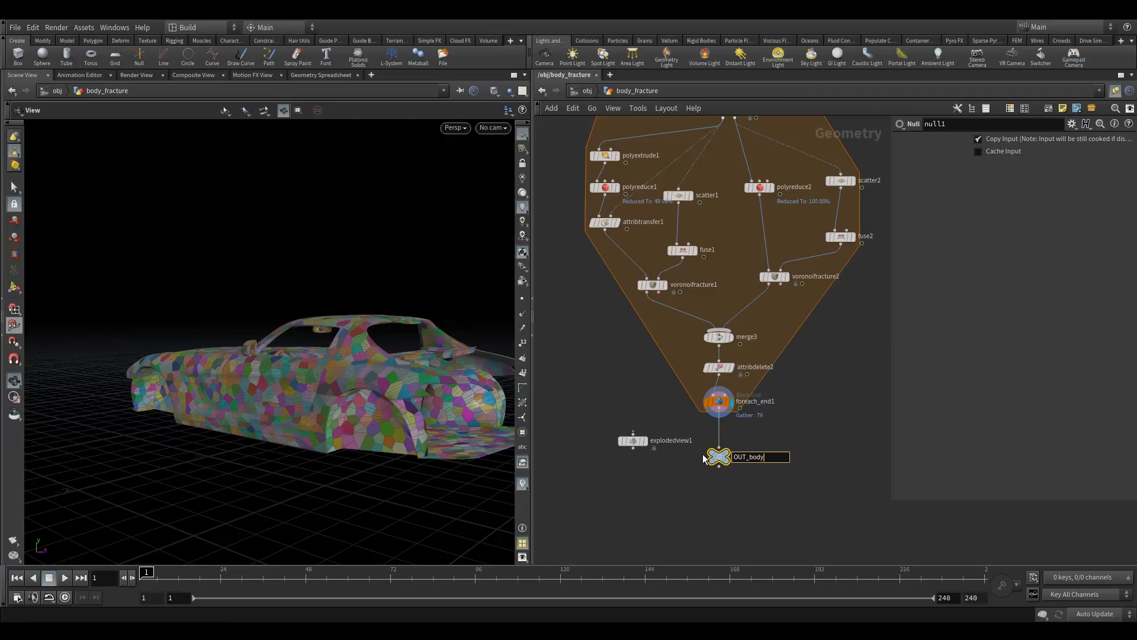
Step: Name the null under foreach_end1 OUT_body_fracture with its display on, and delete the loose explodedview1 node
type("re")
key("Return")
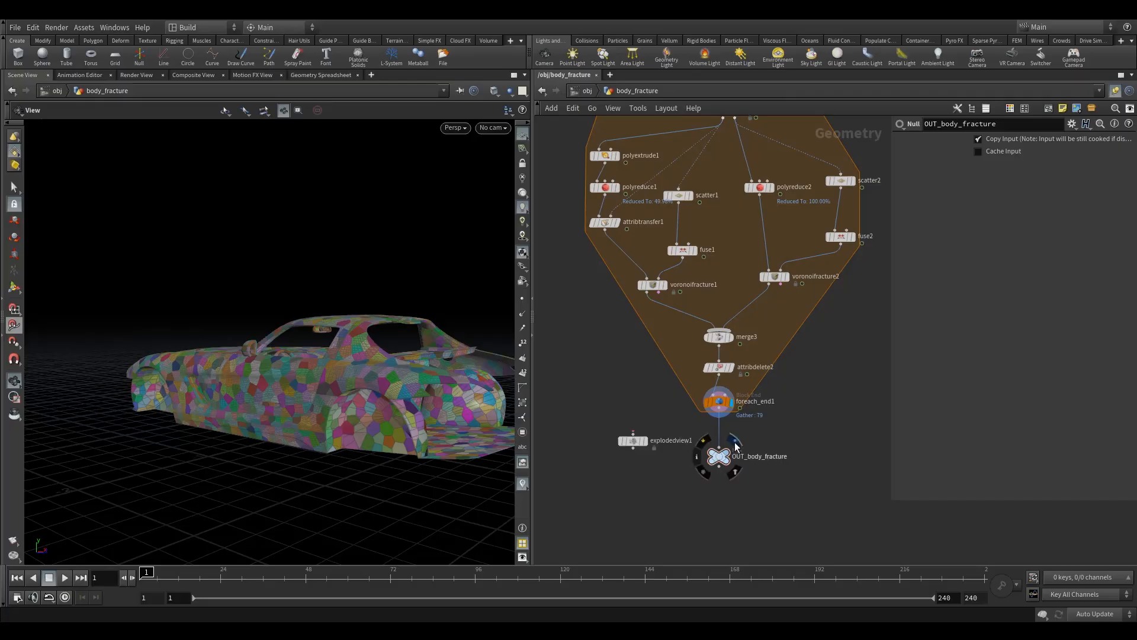
left_click(732, 453)
left_click_drag(627, 467, 629, 465)
key("Delete")
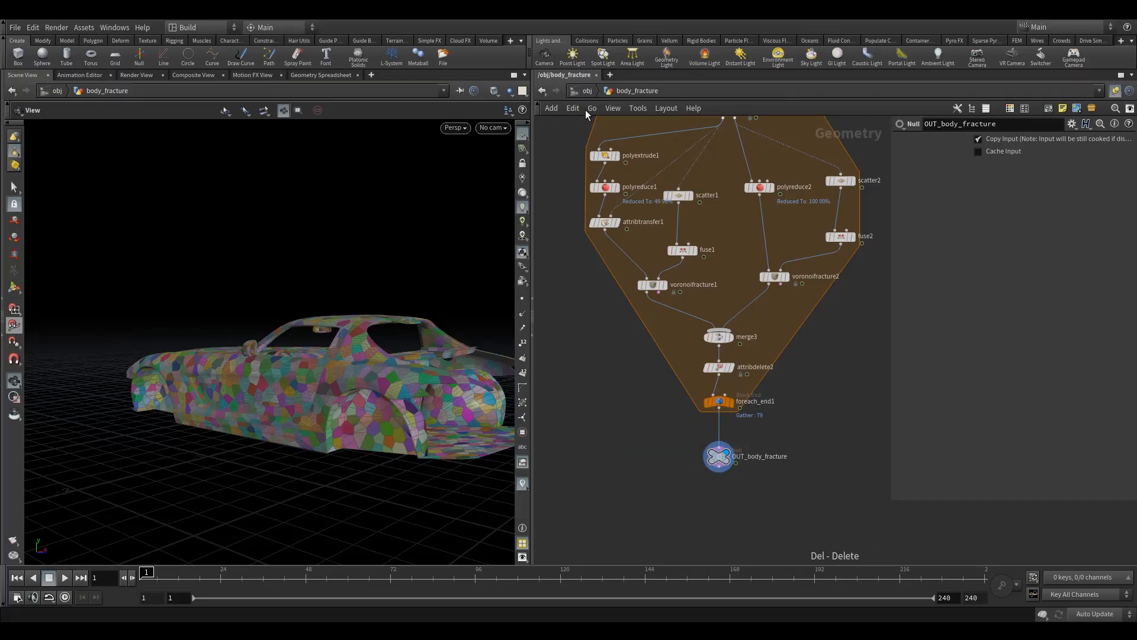
Step: Create a Geometry object at the object level and name it body_wheel_sim
left_click(584, 91)
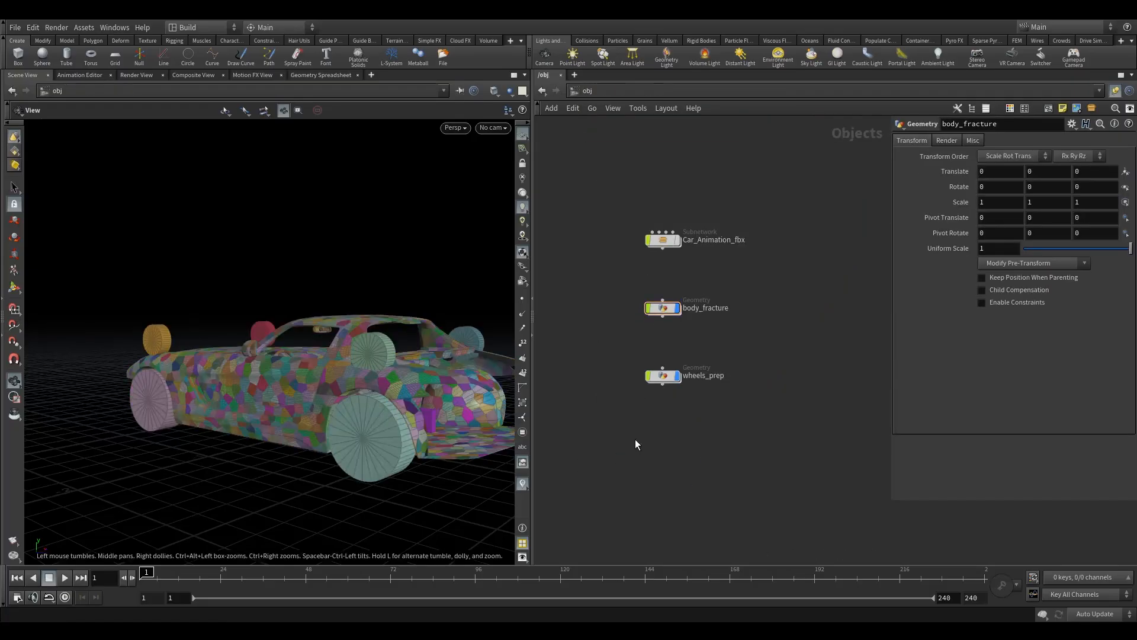
key("Tab")
type("geo")
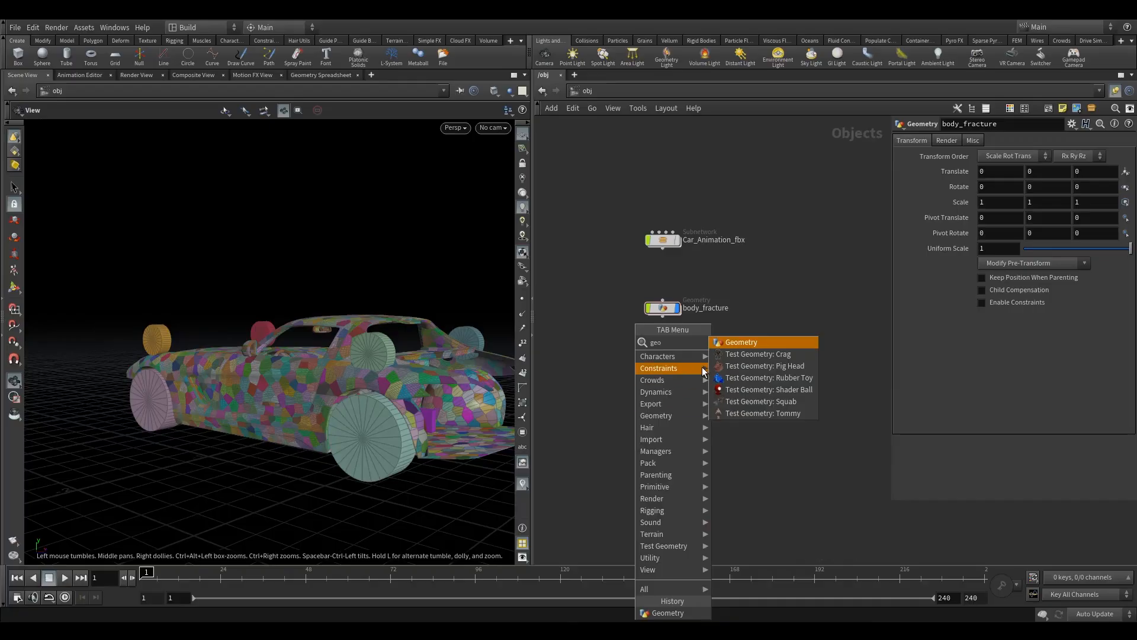
left_click(727, 343)
left_click(663, 428)
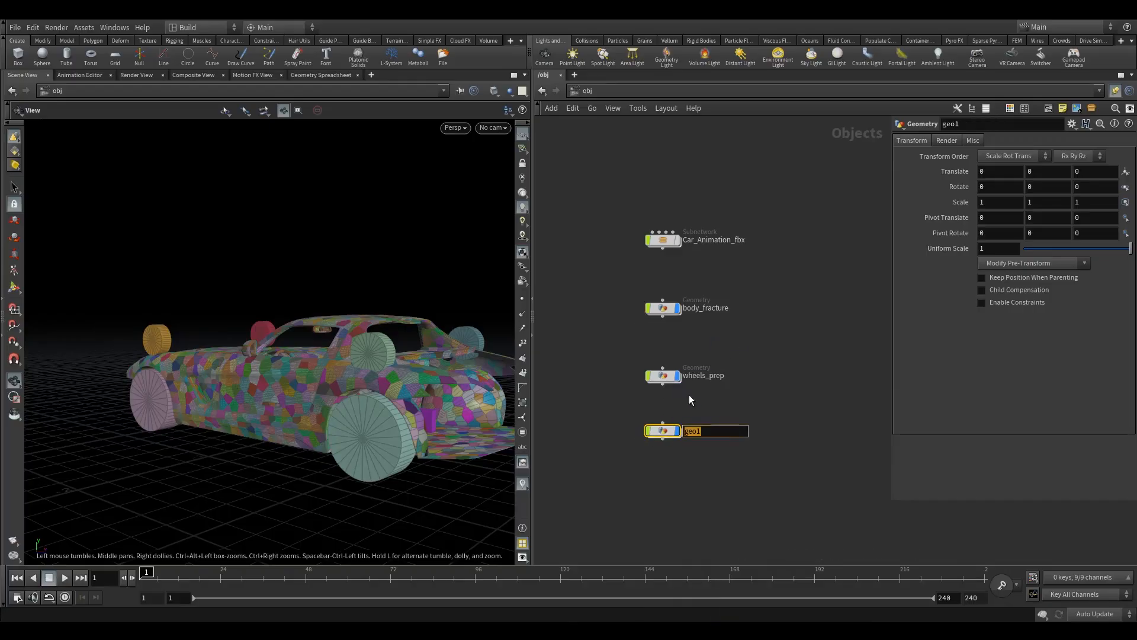
type("body_h")
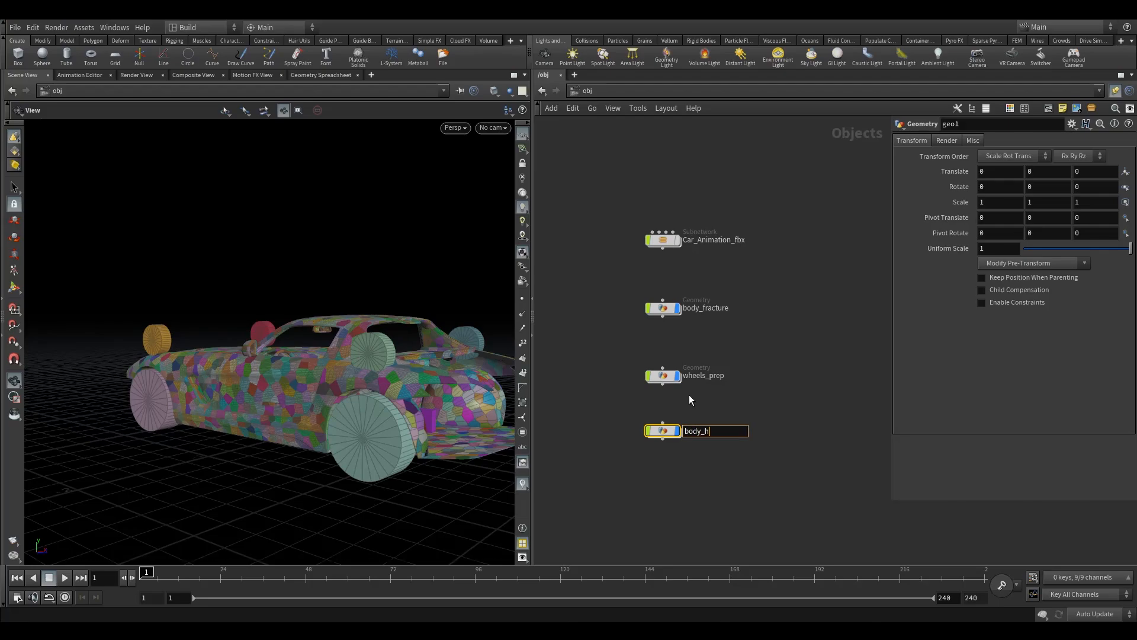
key("BackSpace")
type("wheel_sim")
key("Return")
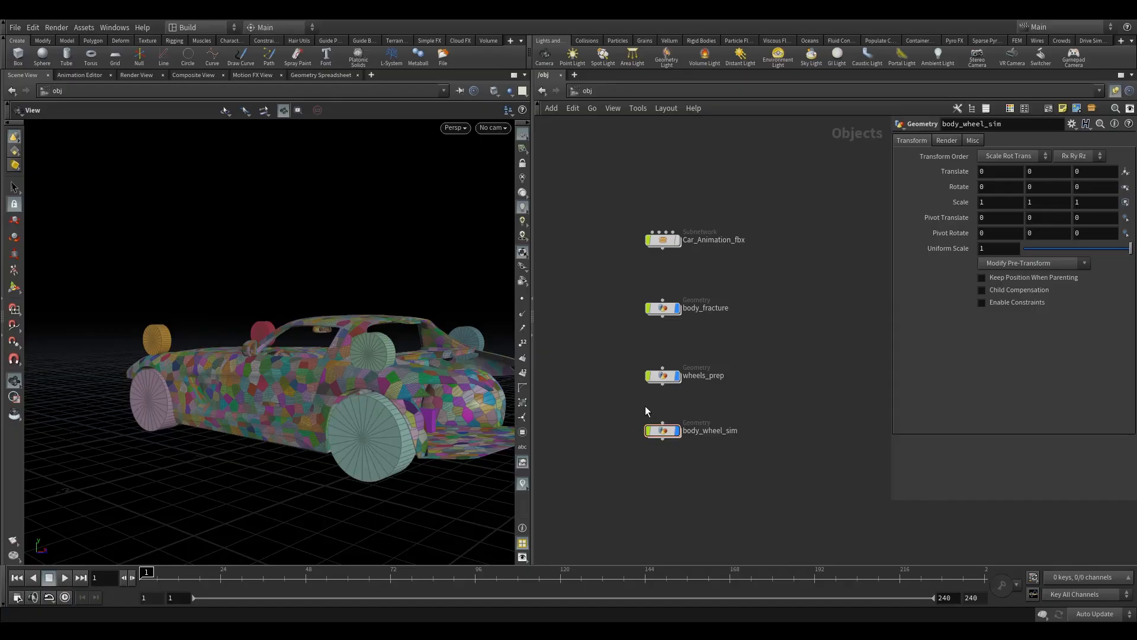
Step: Inside the body_wheel_sim object, add an Object Merge node and place a duplicate of it alongside
left_click_drag(657, 431, 658, 448)
middle_click_drag(658, 412, 641, 342)
left_click_drag(644, 378, 644, 362)
double_click(645, 366)
key("Tab")
type("om")
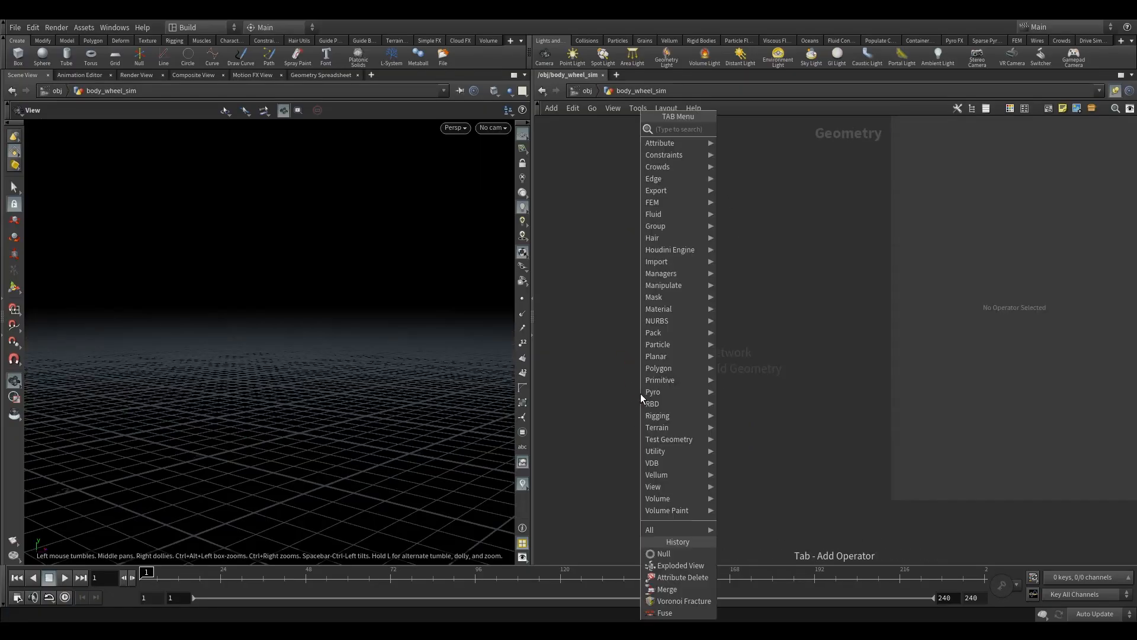
left_click(759, 130)
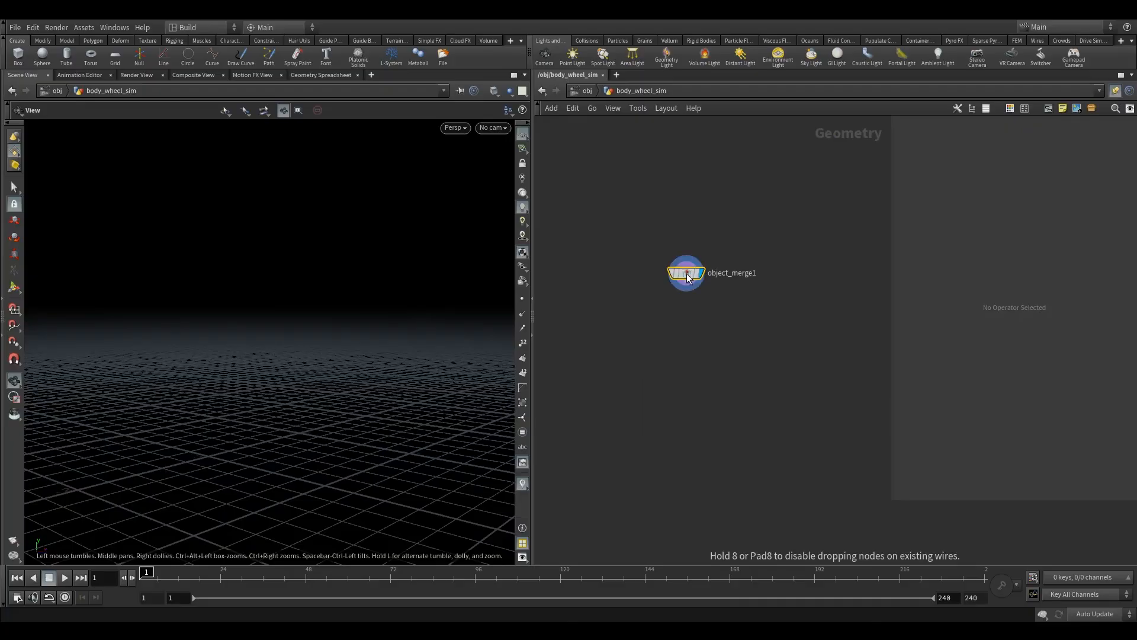
left_click(687, 273)
left_click_drag(687, 273, 591, 274, "alt")
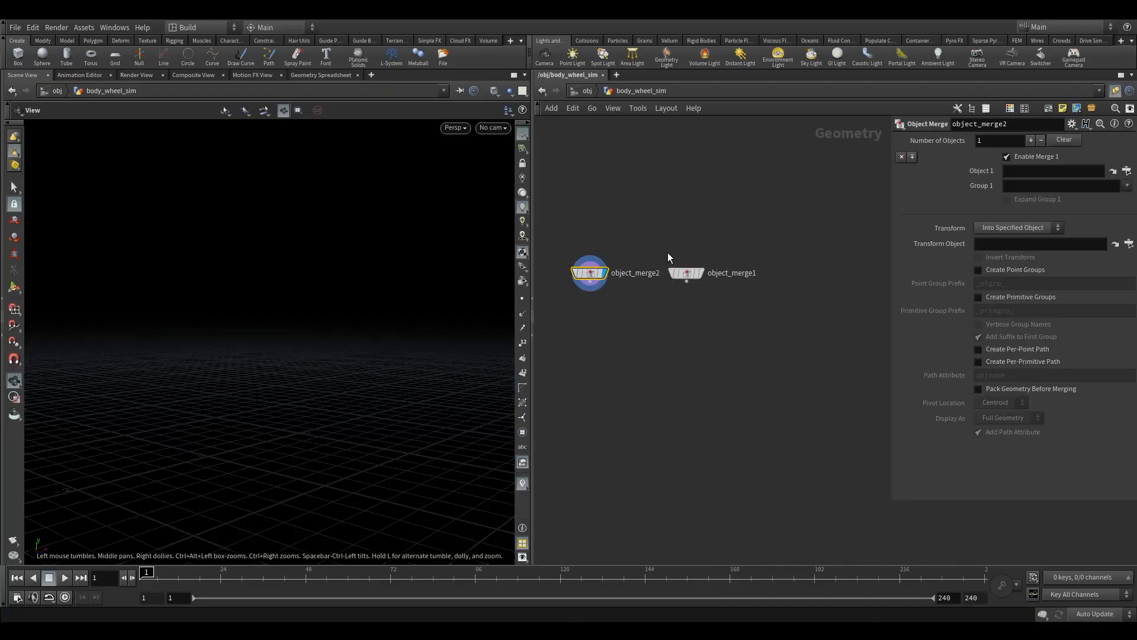
Step: Set Object 1 of object_merge2 to the OUT_body_fracture null from body_fracture
left_click(591, 273)
left_click(1113, 171)
double_click(1036, 128)
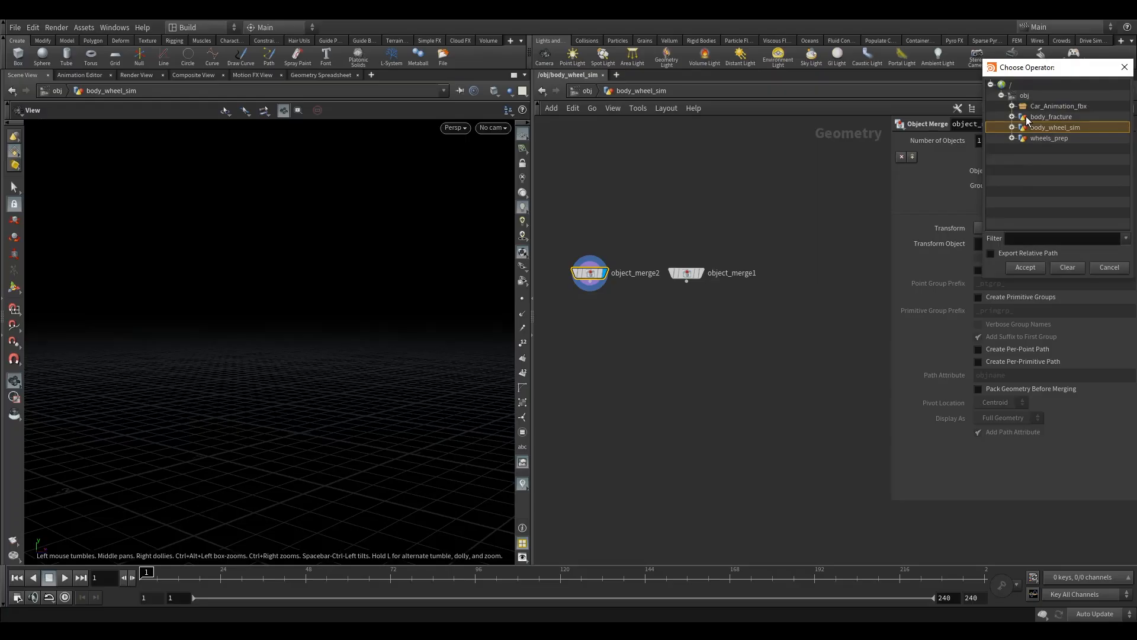
left_click(1012, 116)
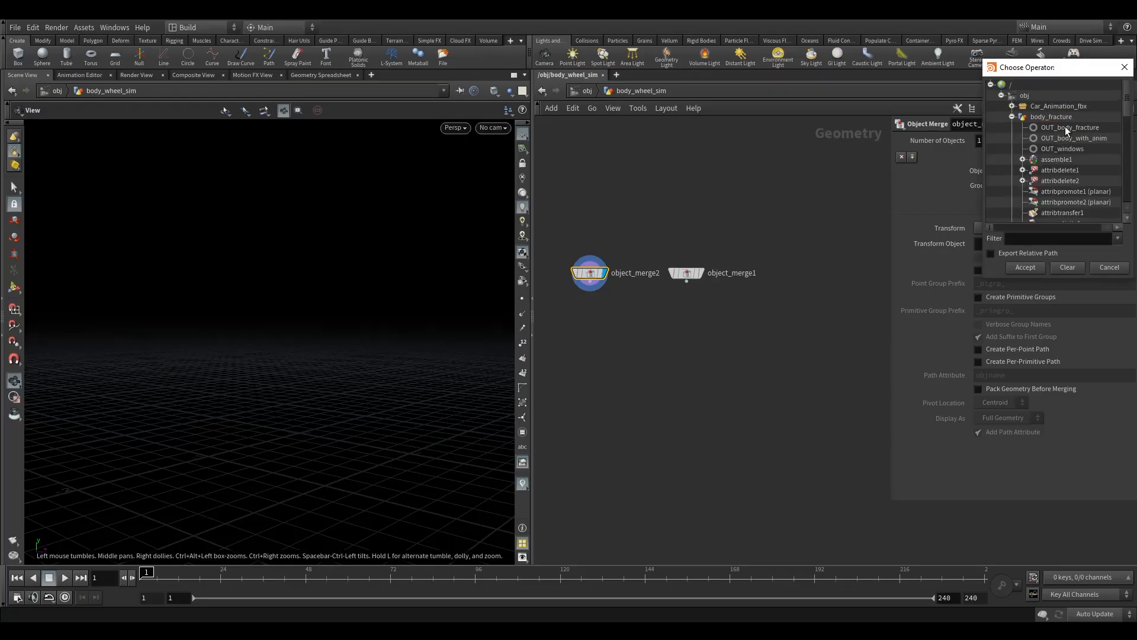
left_click(1064, 126)
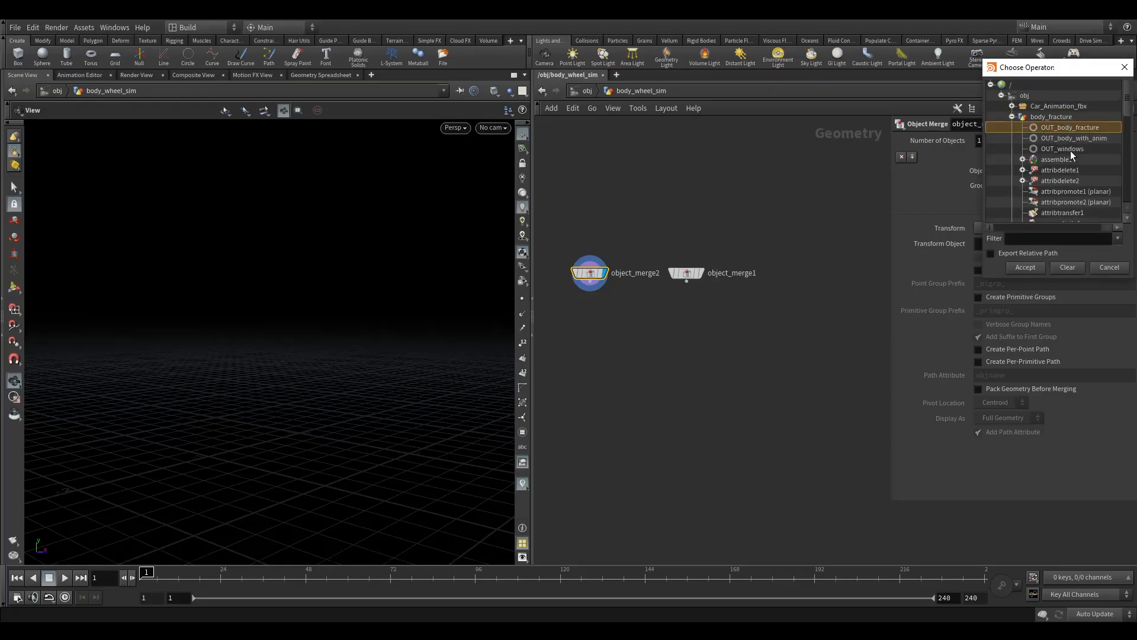
left_click(1025, 267)
Step: Set Object 1 of object_merge1 to the OUT_wheels null from wheels_prep and display that node
left_click_drag(649, 232, 710, 316)
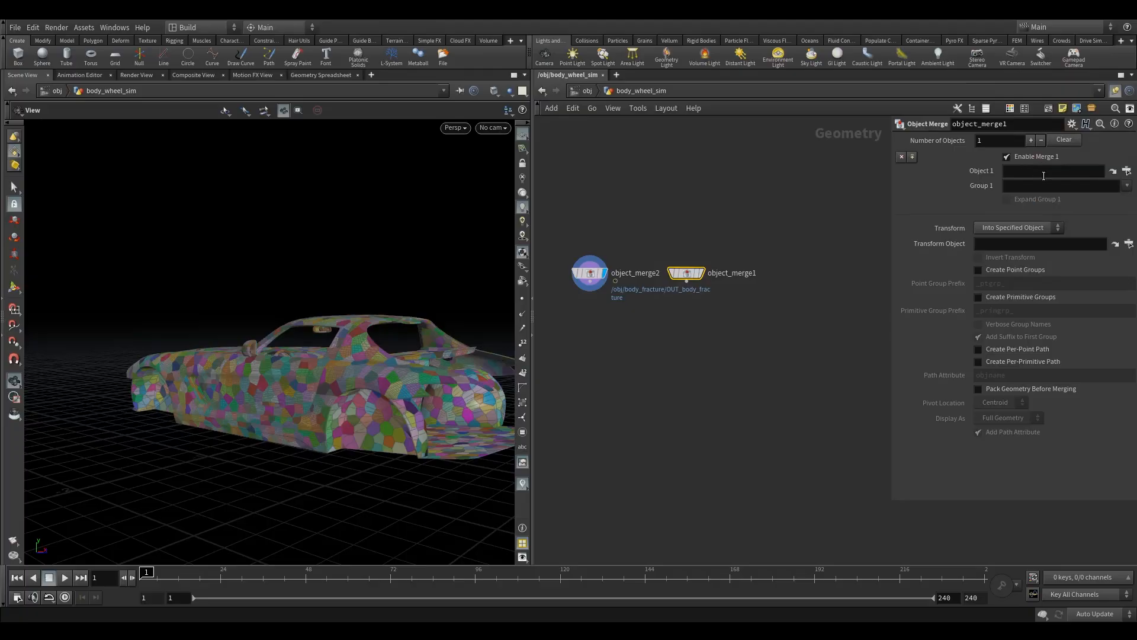
left_click(1113, 172)
scroll(1066, 160, "up", 3)
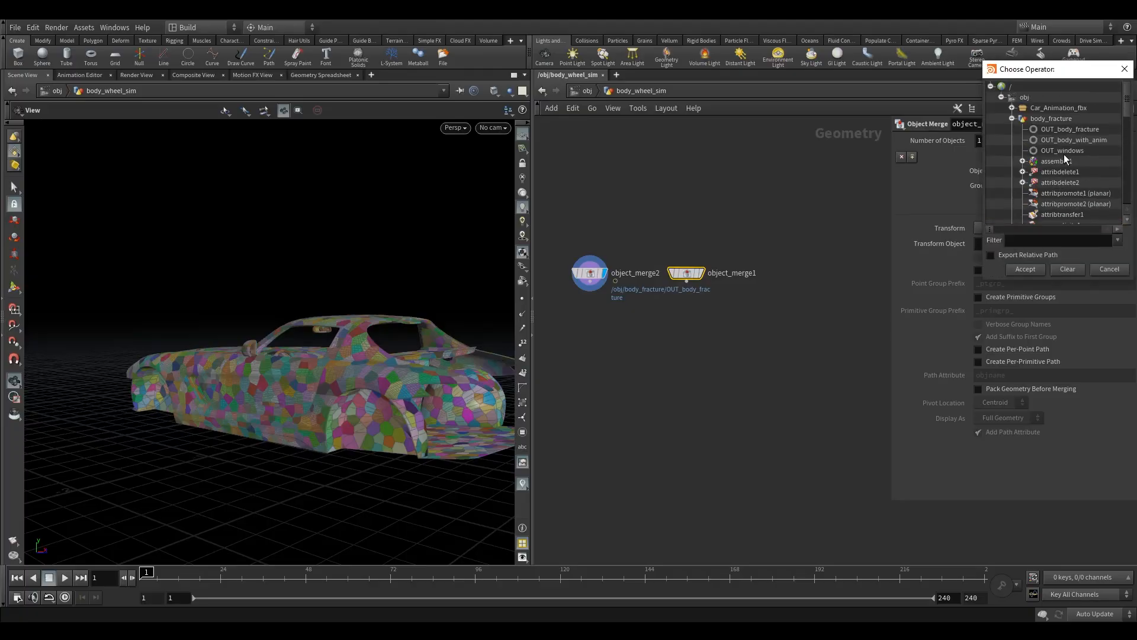
left_click(1011, 119)
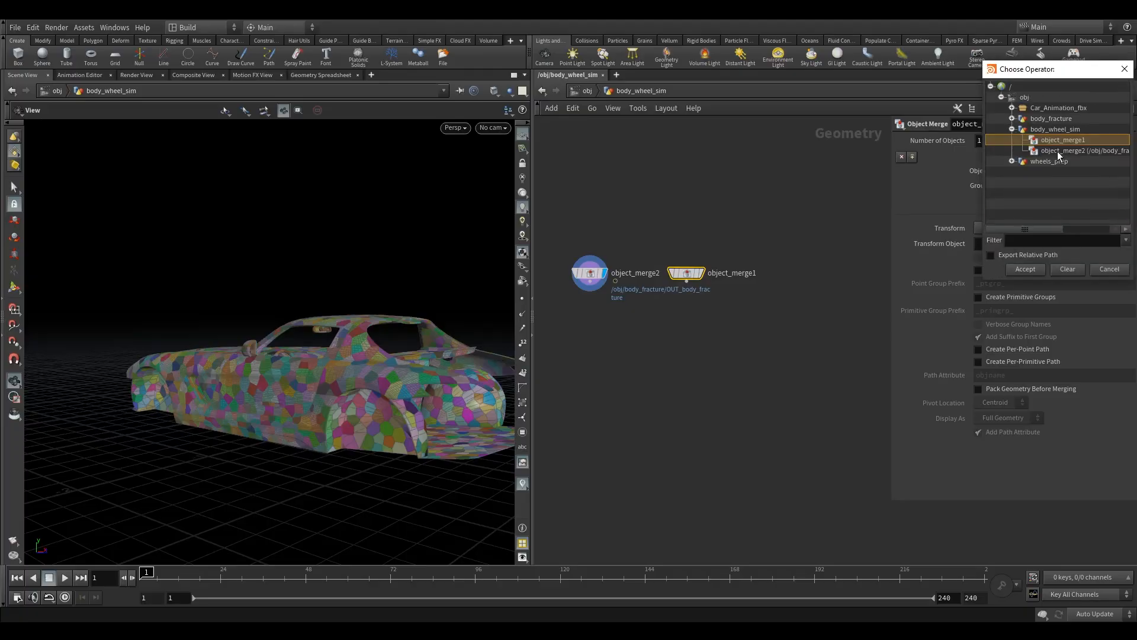
left_click(1011, 129)
left_click(1011, 140)
left_click(1054, 151)
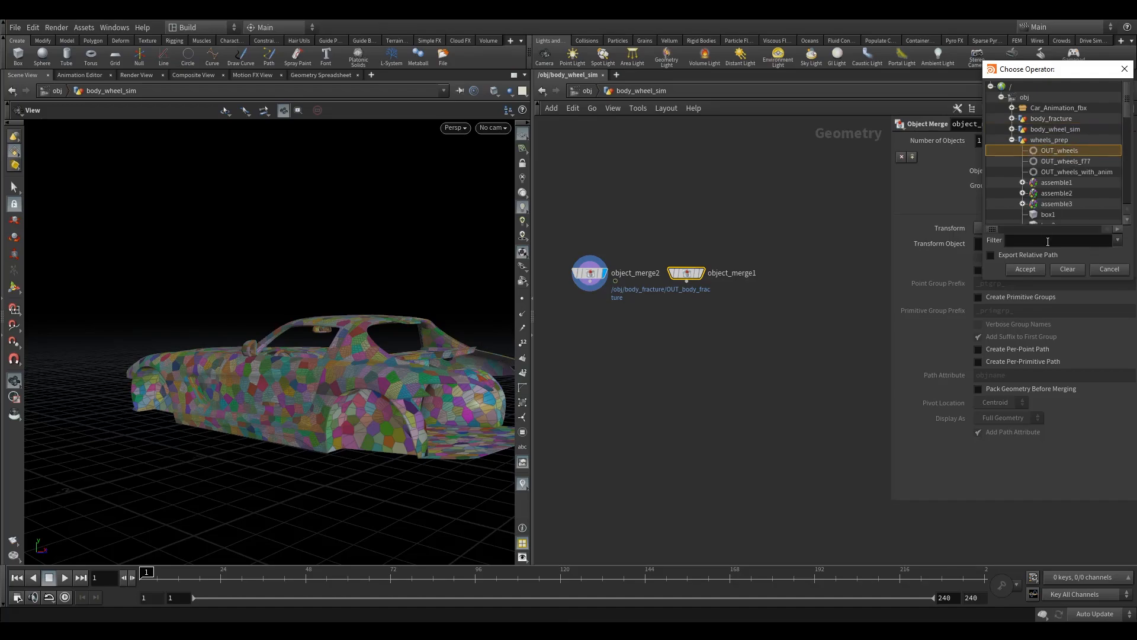
left_click(1026, 269)
left_click(705, 259)
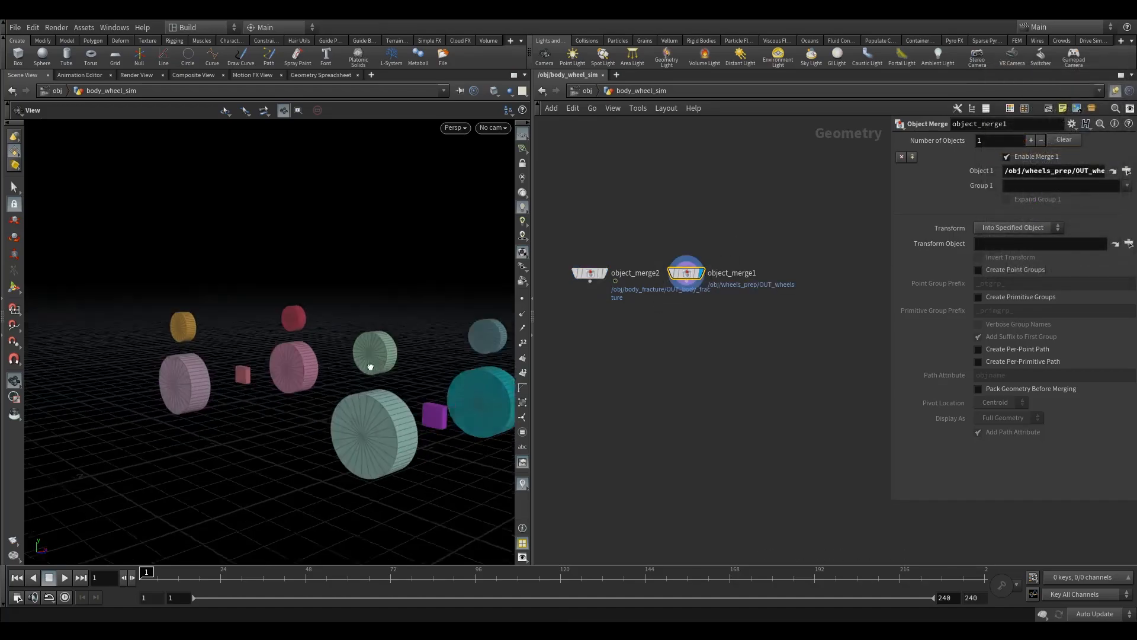
Step: Add a Merge node below the two Object Merge nodes
scroll(422, 389, "down", 3)
middle_click_drag(331, 385, 258, 379)
key("Tab")
type("merg")
left_click(743, 129)
left_click(657, 329)
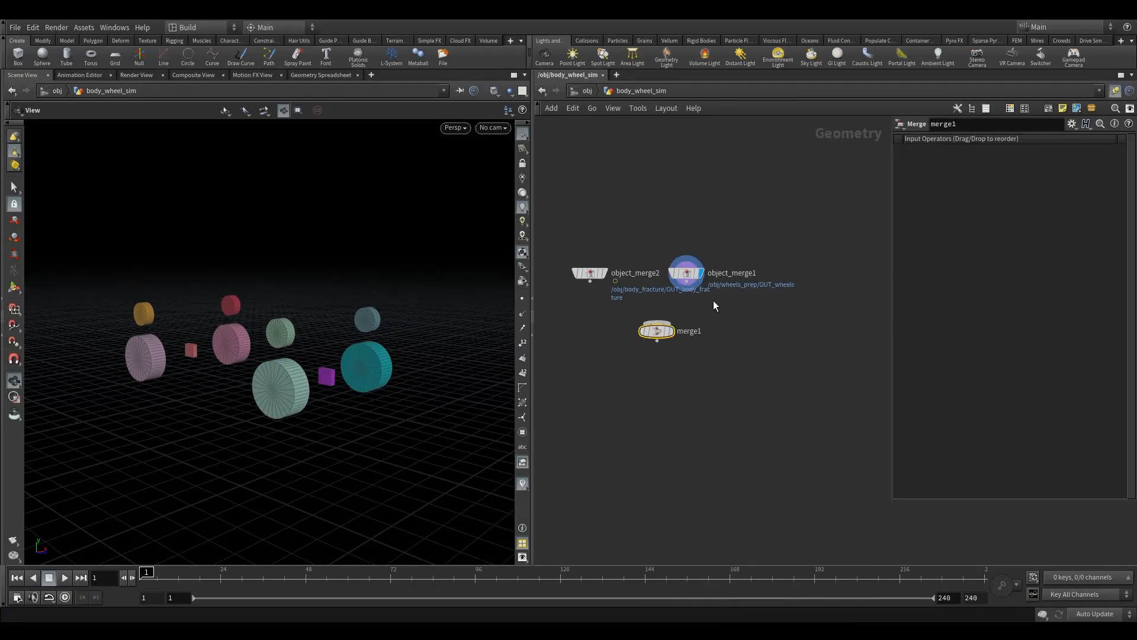
Step: Wire object_merge2 and object_merge1 into the Merge node and display the combined body and wheels
left_click_drag(713, 299, 592, 264)
left_click_drag(685, 284, 736, 270)
left_click(665, 258)
left_click_drag(666, 256, 653, 266)
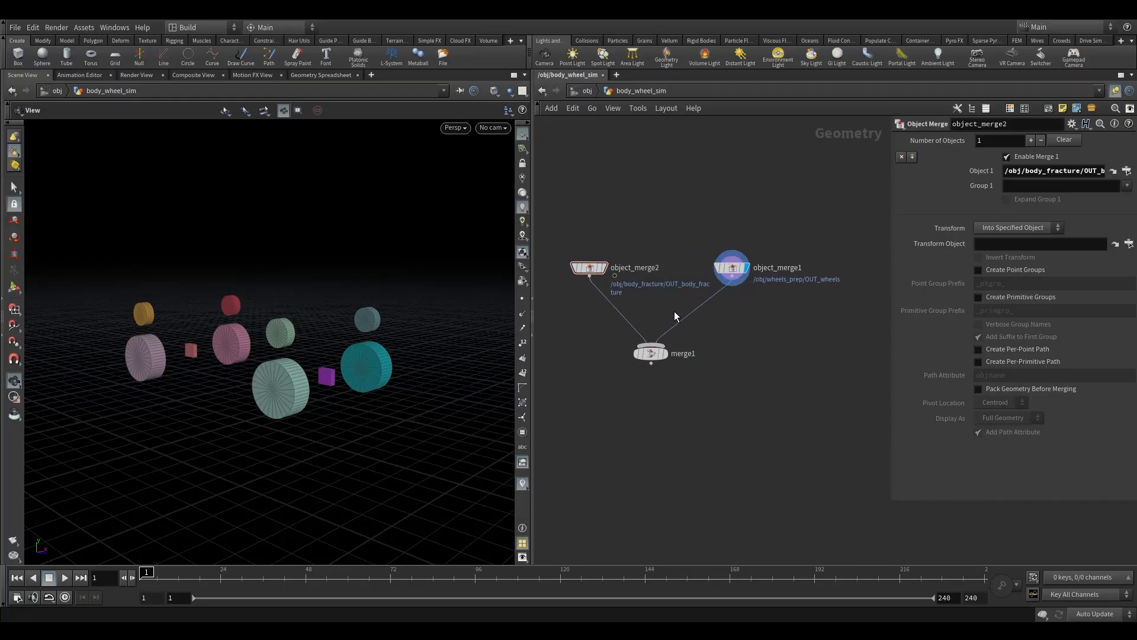
mouse_move(651, 354)
left_mouse_down()
mouse_move(690, 356)
mouse_move(663, 380)
mouse_move(672, 361)
left_mouse_up()
left_click(710, 340)
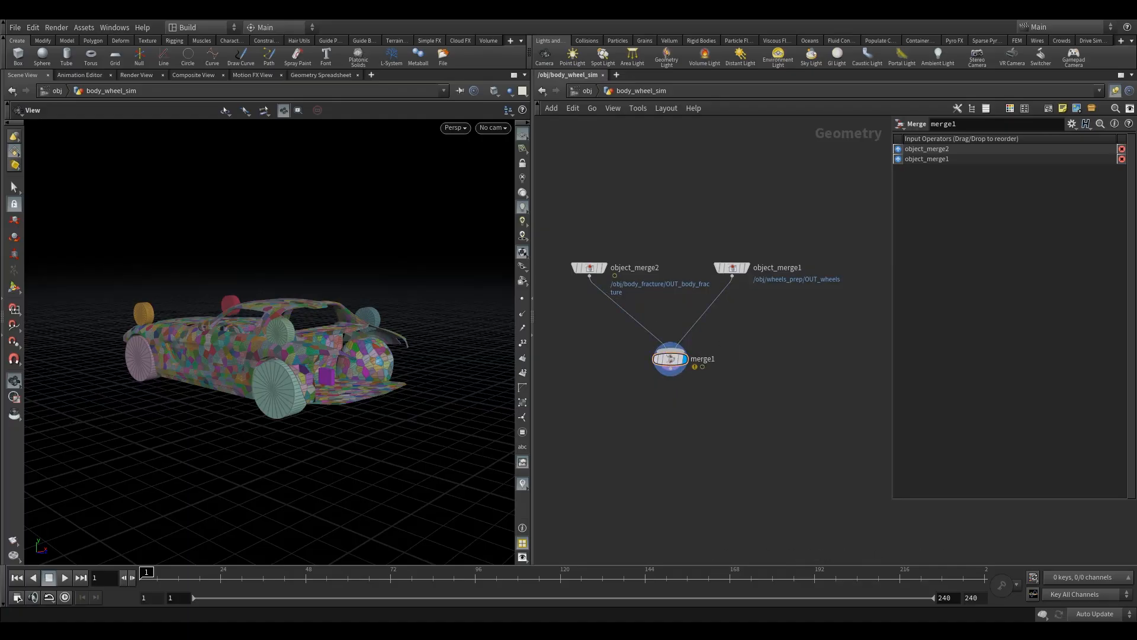
left_click_drag(671, 358, 646, 377)
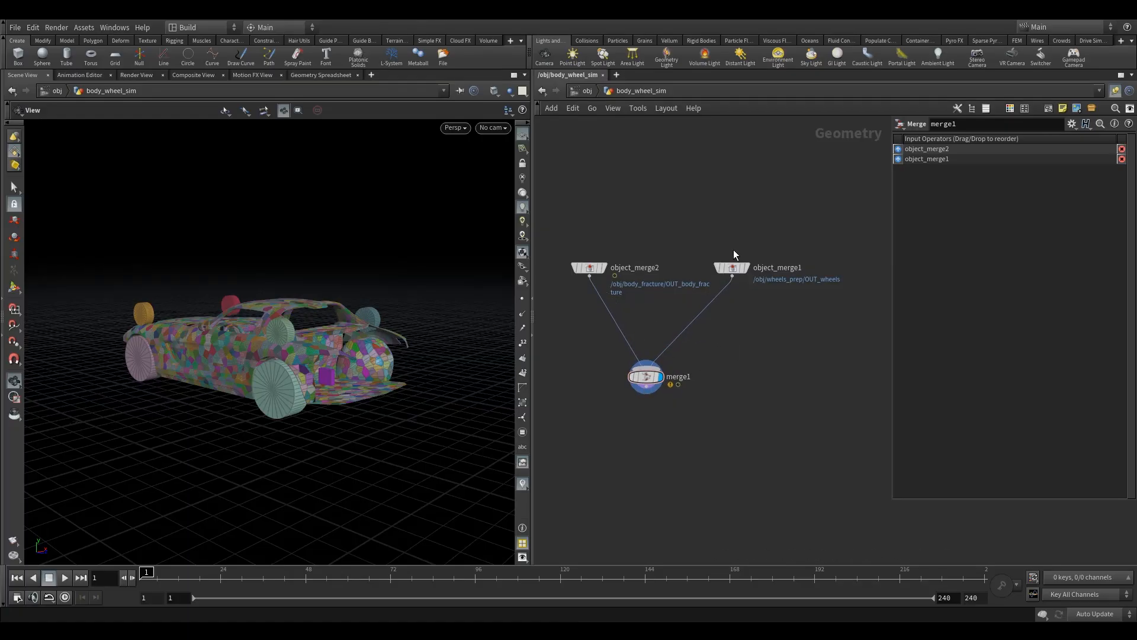
Step: In body_fracture, insert an Assemble node between foreach_end1 and OUT_body_fracture and display it
left_click(586, 92)
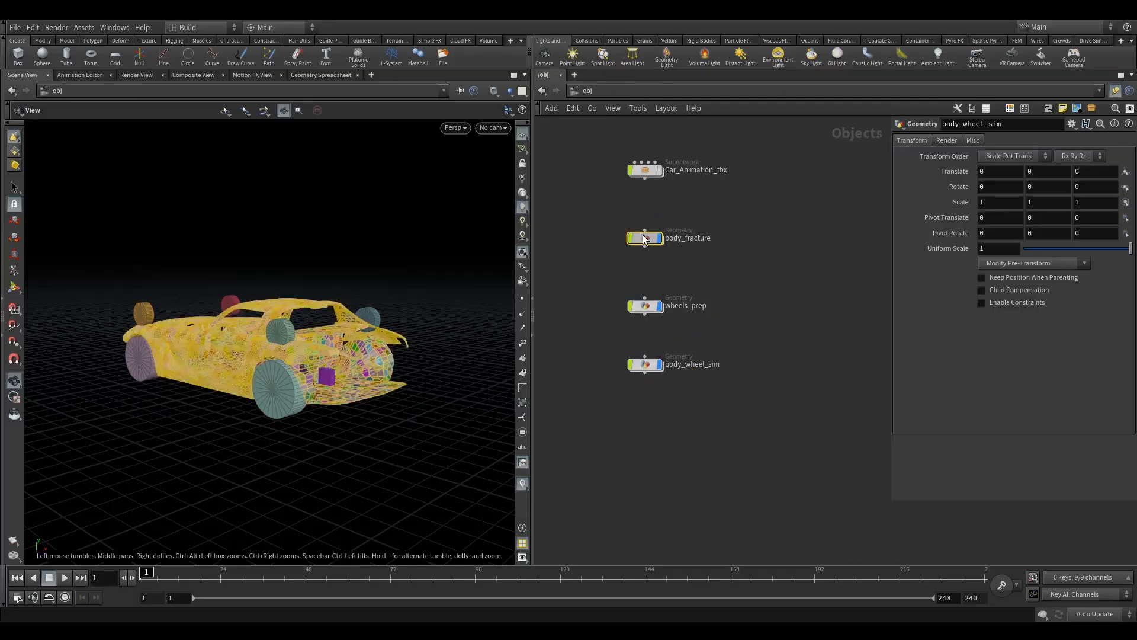
double_click(650, 241)
middle_click_drag(695, 450, 647, 360)
left_click_drag(675, 375, 668, 462)
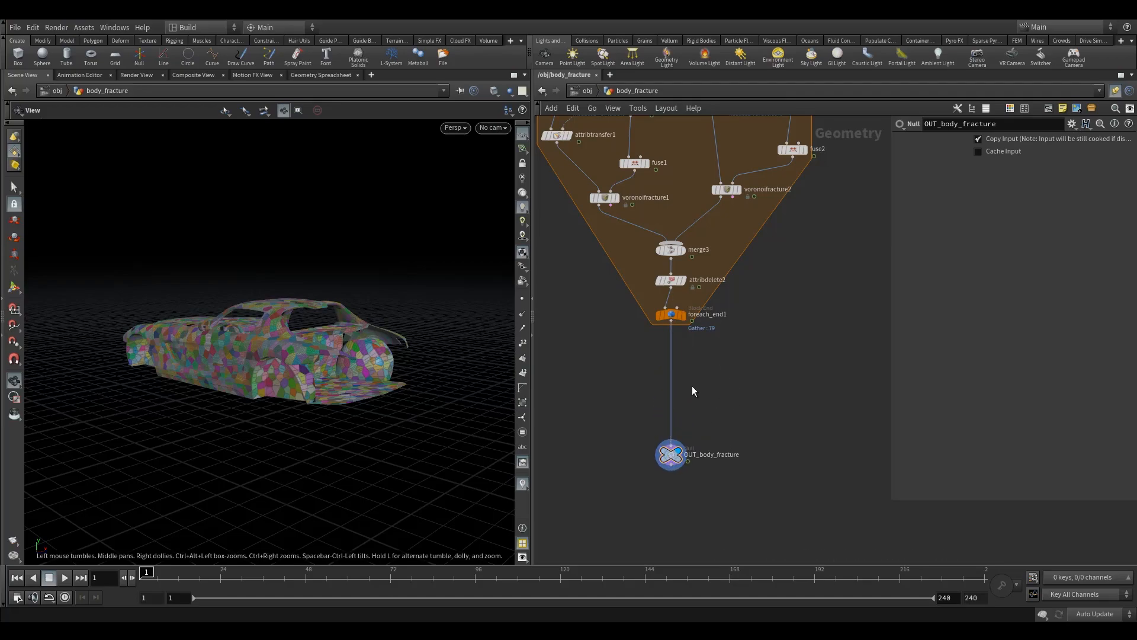
key("Tab")
type("ass")
key("Return")
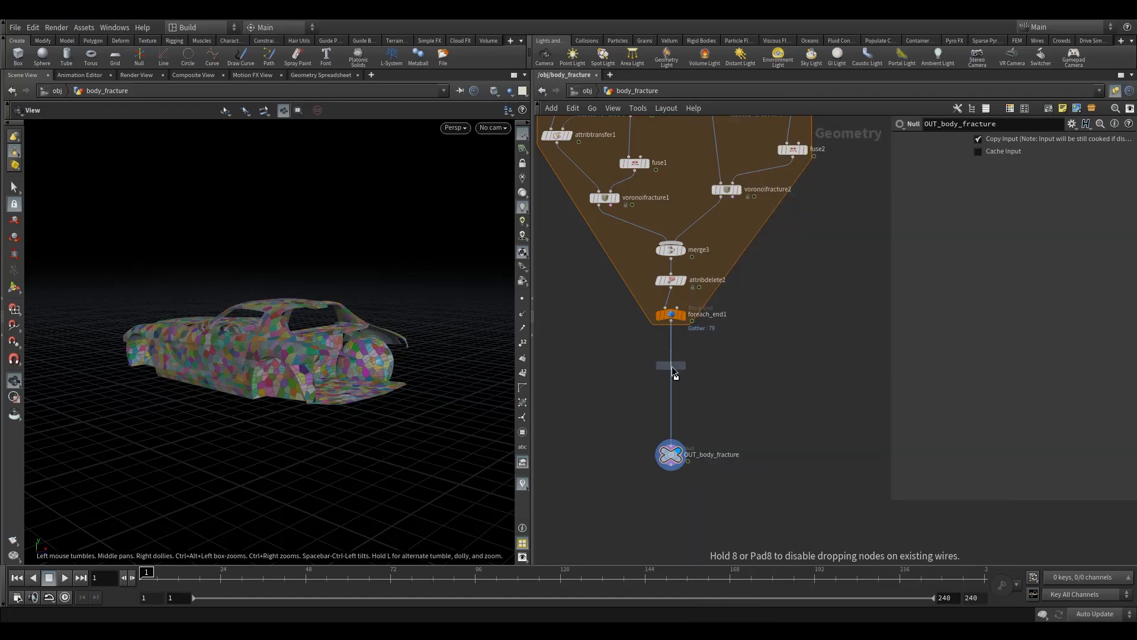
left_click(673, 367)
key("r")
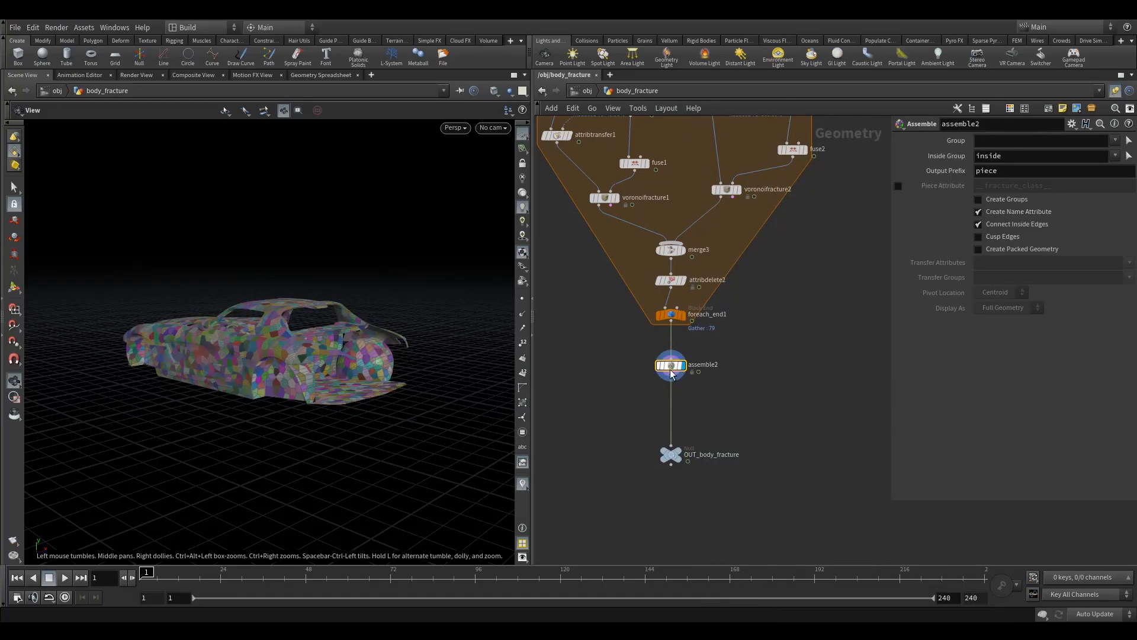
Step: Bypass the Assemble node and examine the incoming piece names in the geometry spreadsheet, sorted by the name attribute
left_click(605, 198)
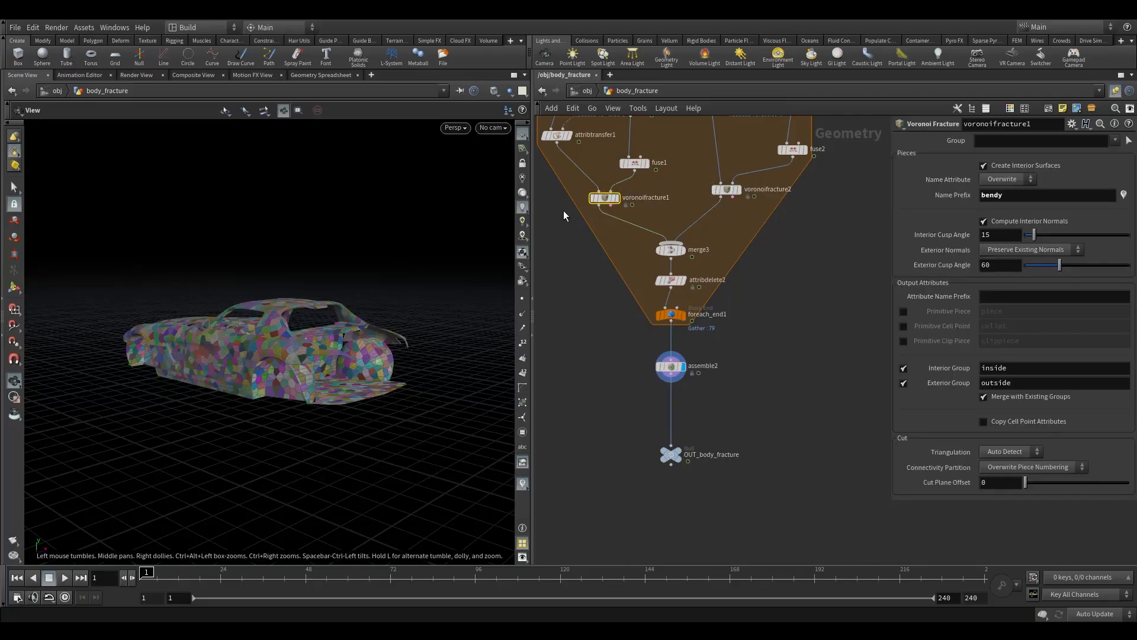
left_click_drag(730, 193, 730, 200)
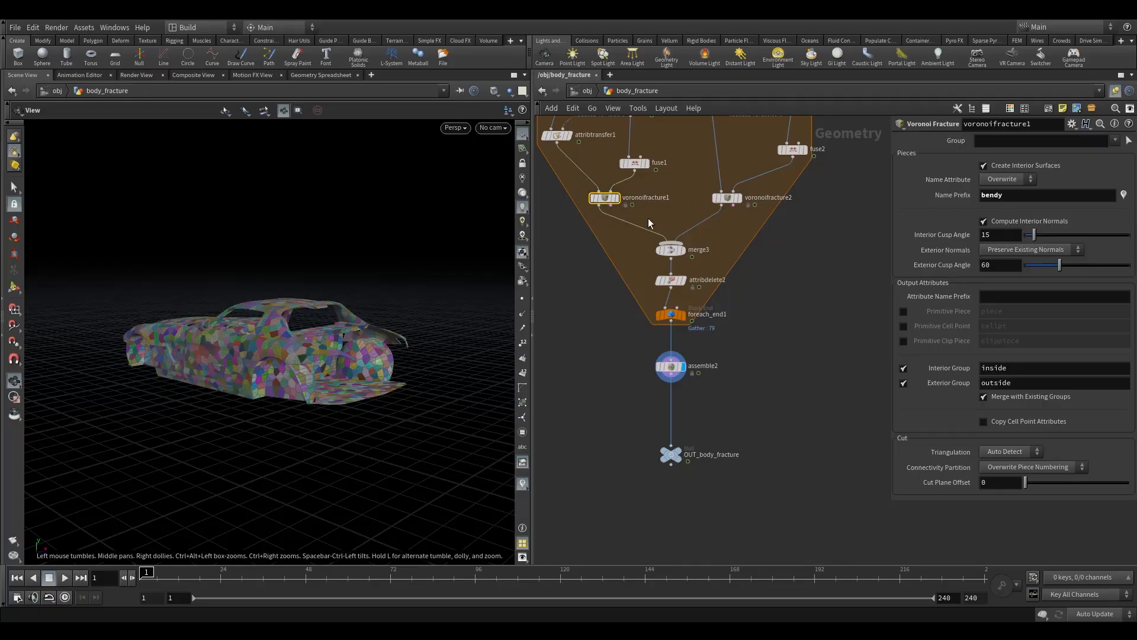
left_click(655, 356)
left_click_drag(622, 343, 703, 399)
left_click(318, 79)
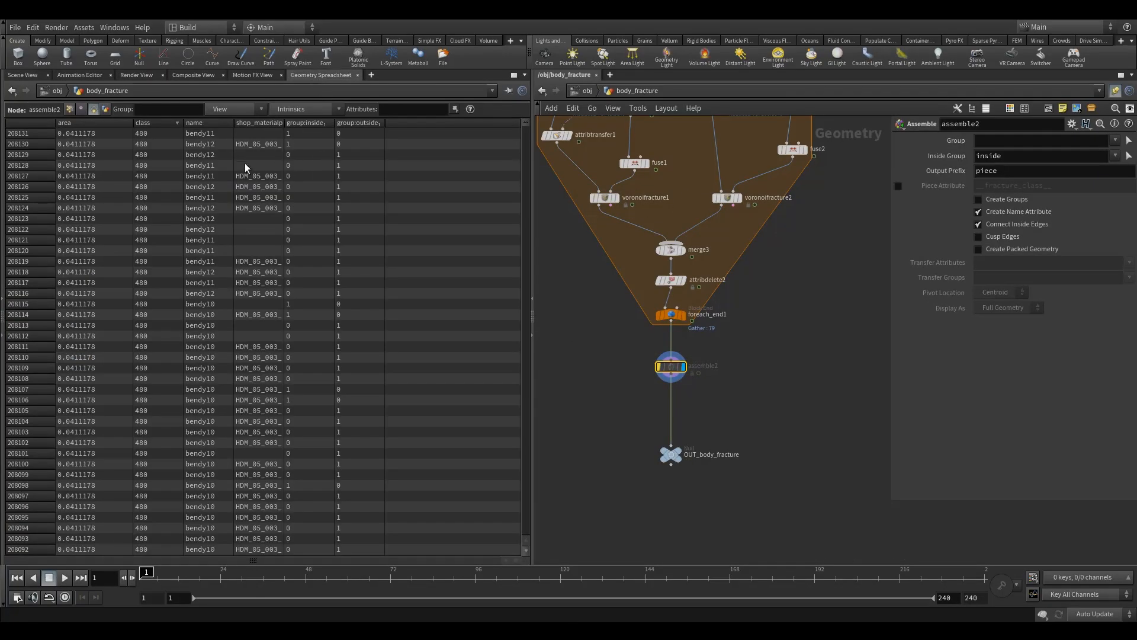
left_click(204, 123)
left_click_drag(231, 142, 249, 142)
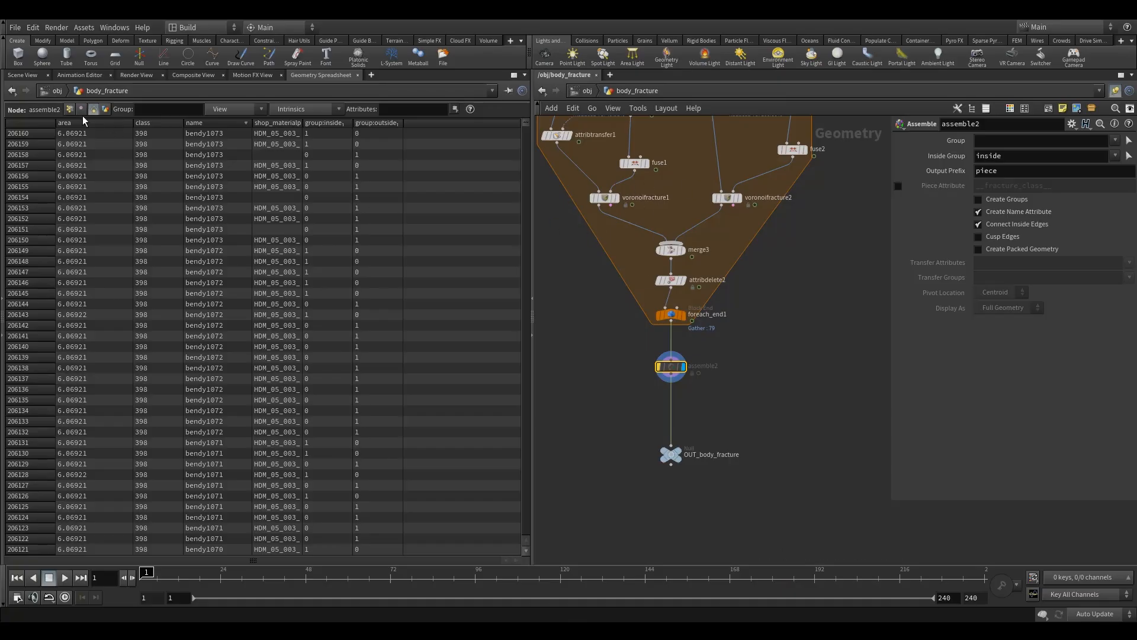
left_click(22, 74)
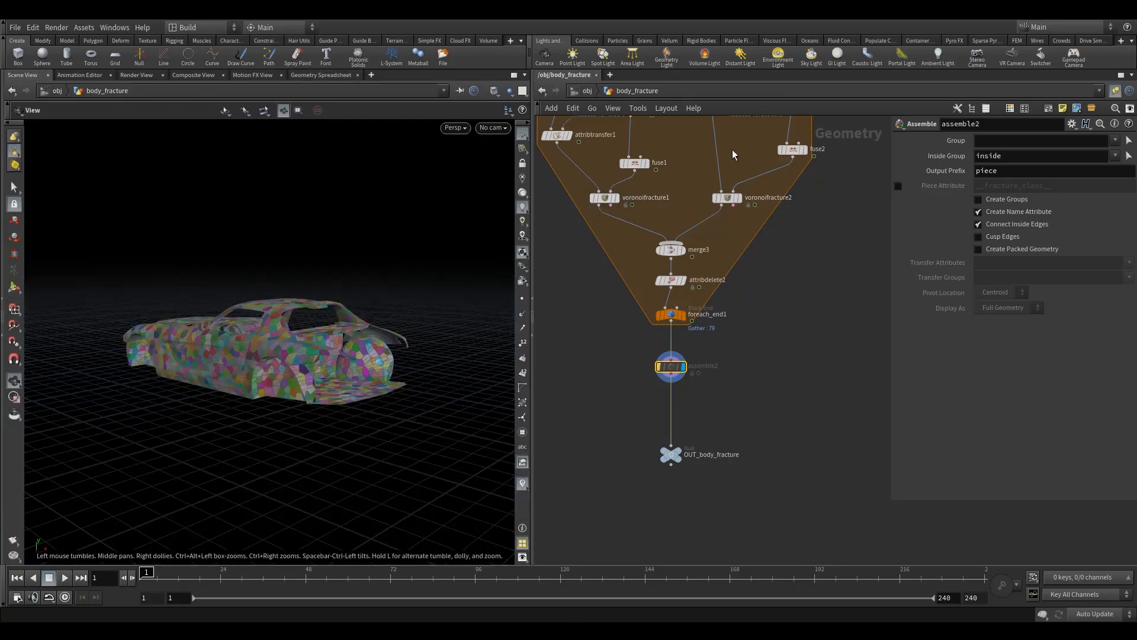
Step: Compare the name prefixes of the voronoifracture1 and voronoifracture2 nodes
left_click(604, 197)
left_click(727, 198)
left_click(604, 198)
left_click(727, 199)
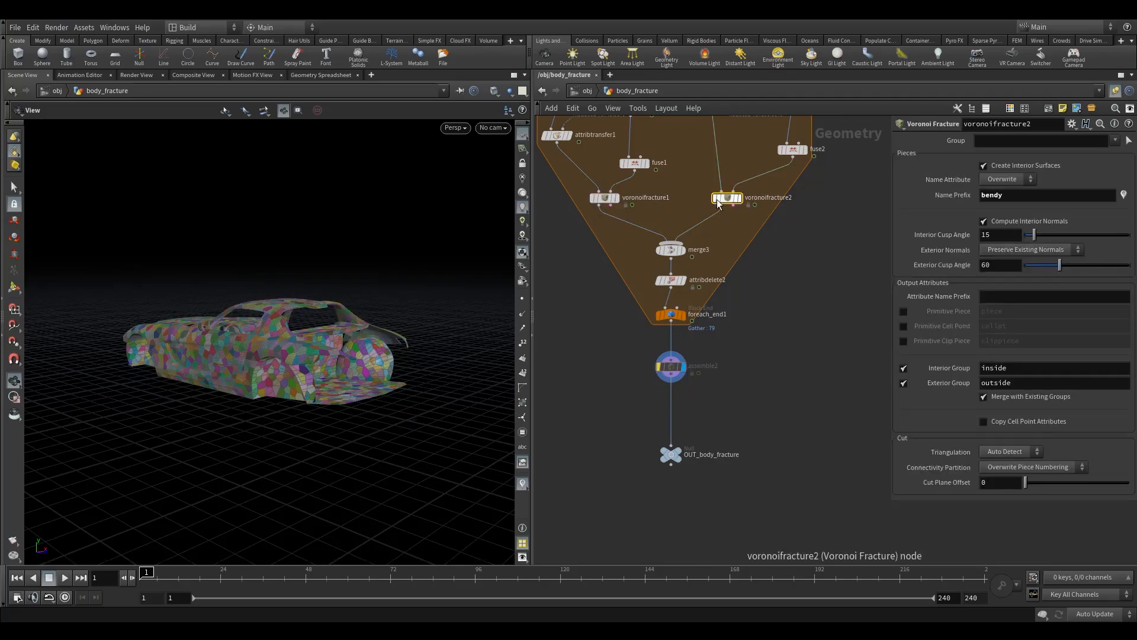
Step: Re-enable the Assemble node and set its output prefix to bendy
left_click(671, 367)
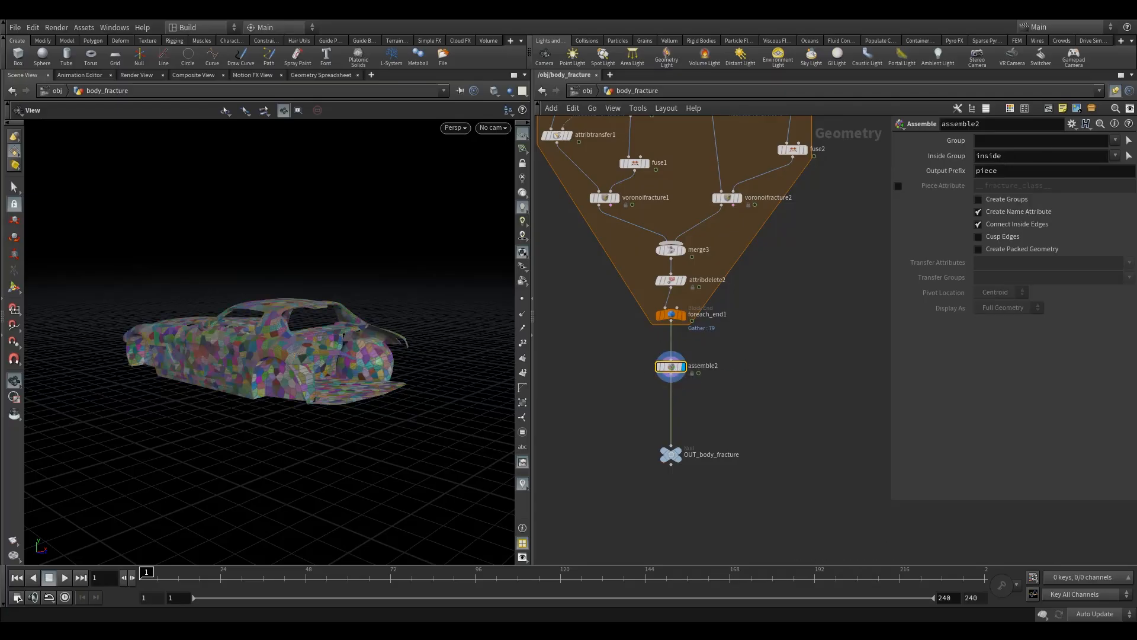
double_click(1036, 171)
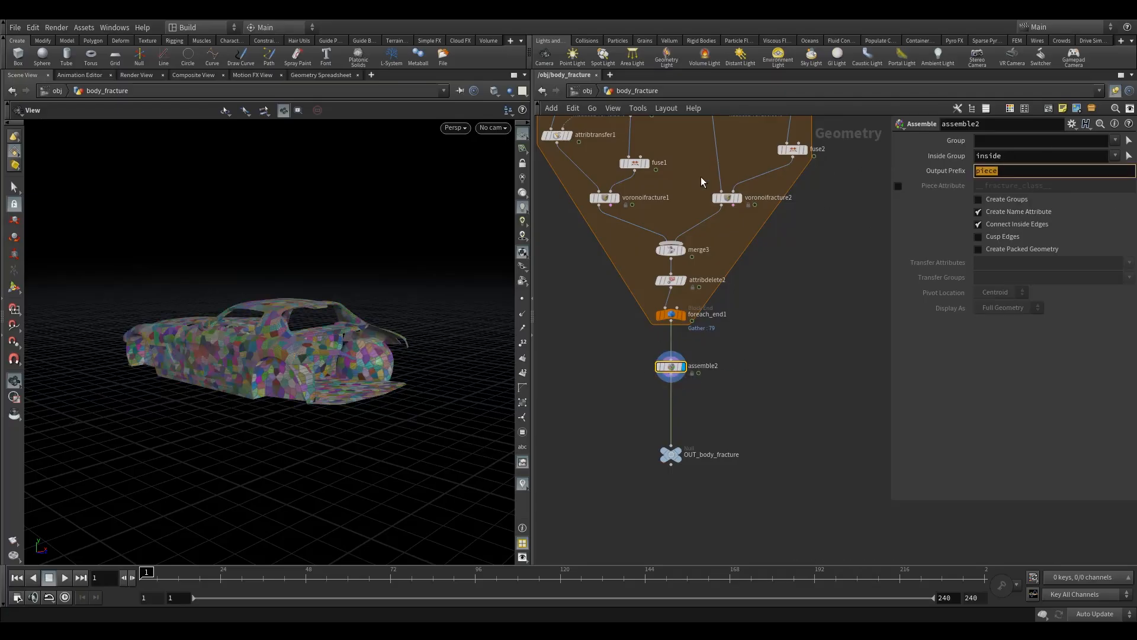
type("b")
key("Return")
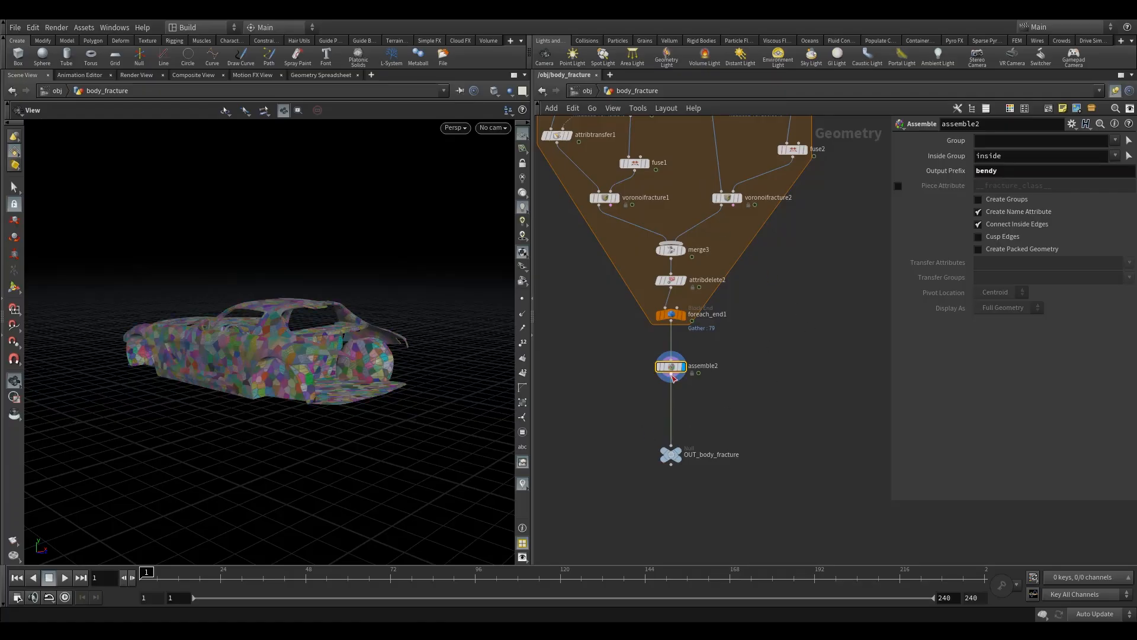
Step: Insert a Group node between assemble2 and OUT_body_fracture and display it
left_click_drag(679, 382, 678, 380)
key("Tab")
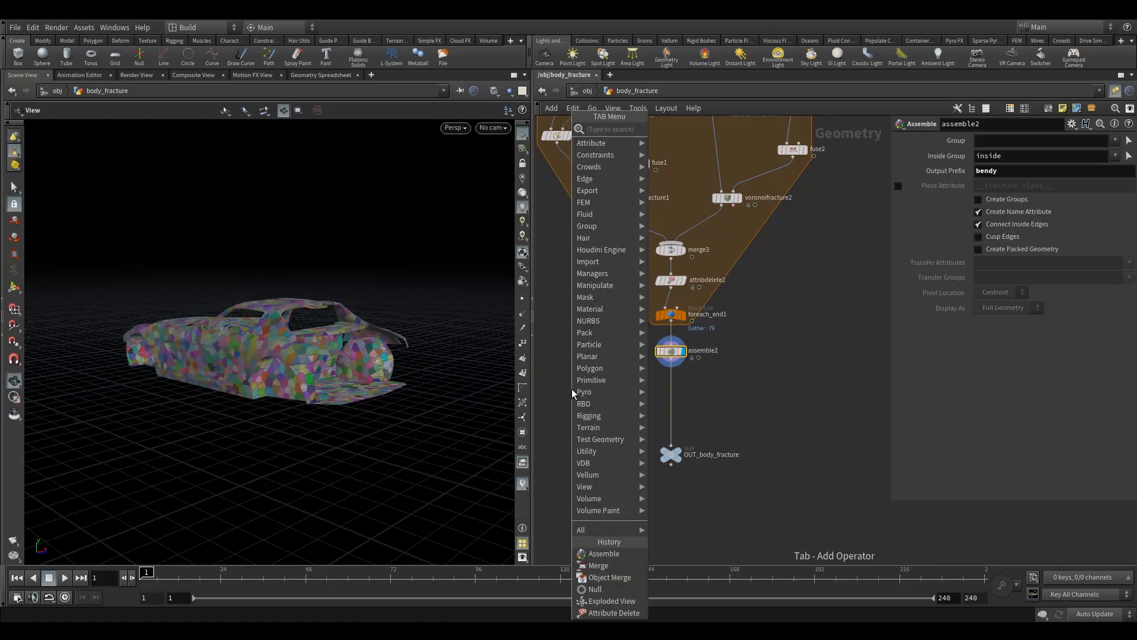
type("gro")
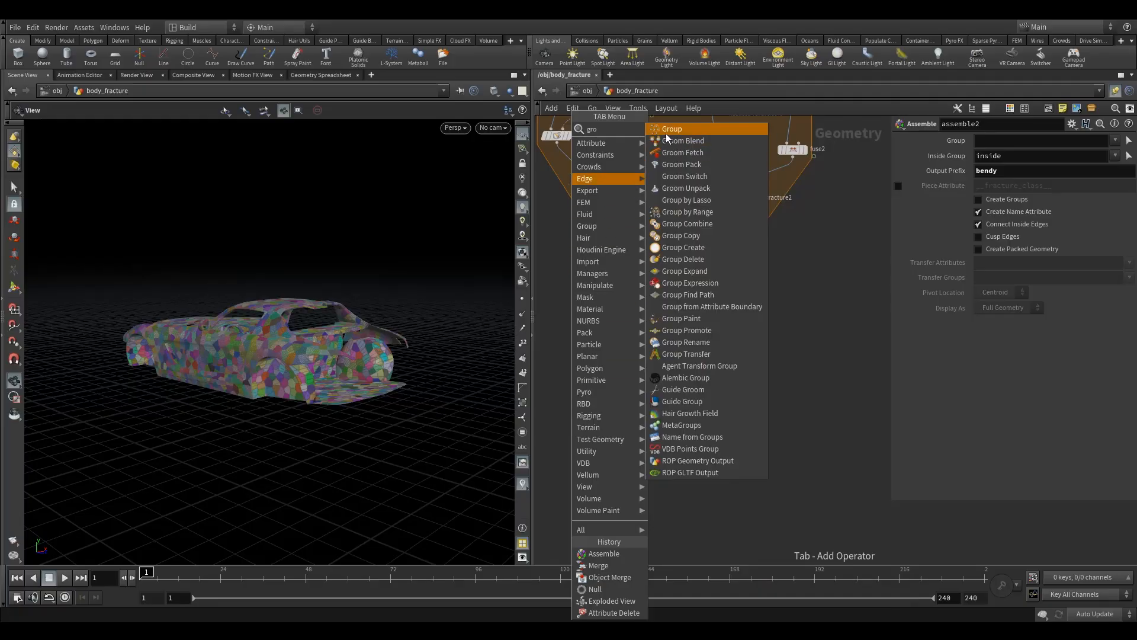
left_click(665, 129)
left_click(670, 386)
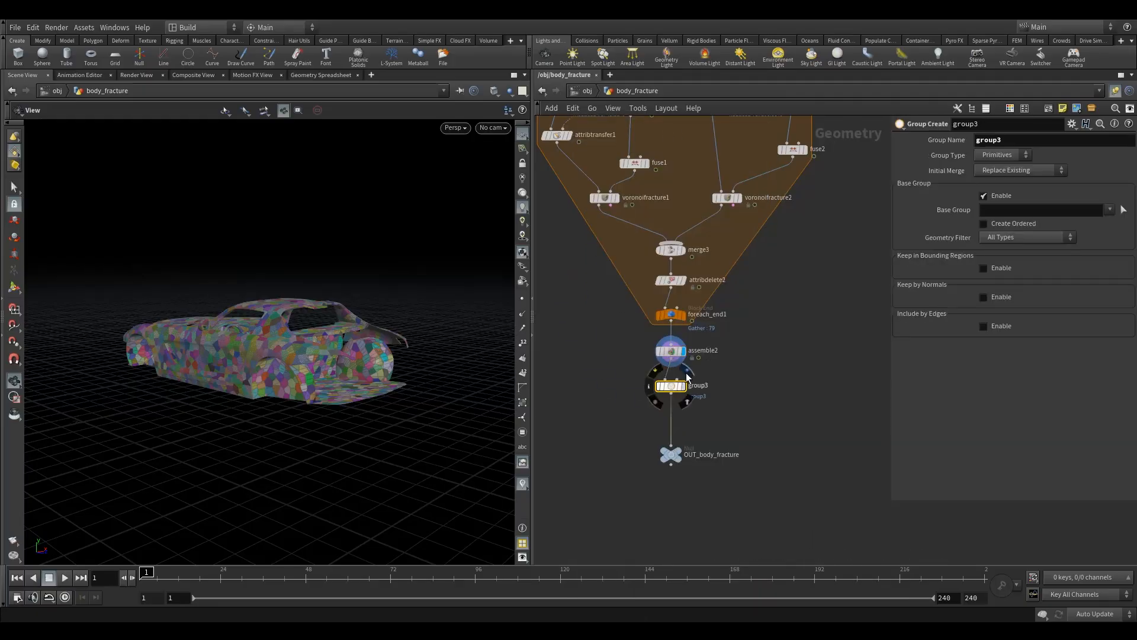
left_click(686, 377)
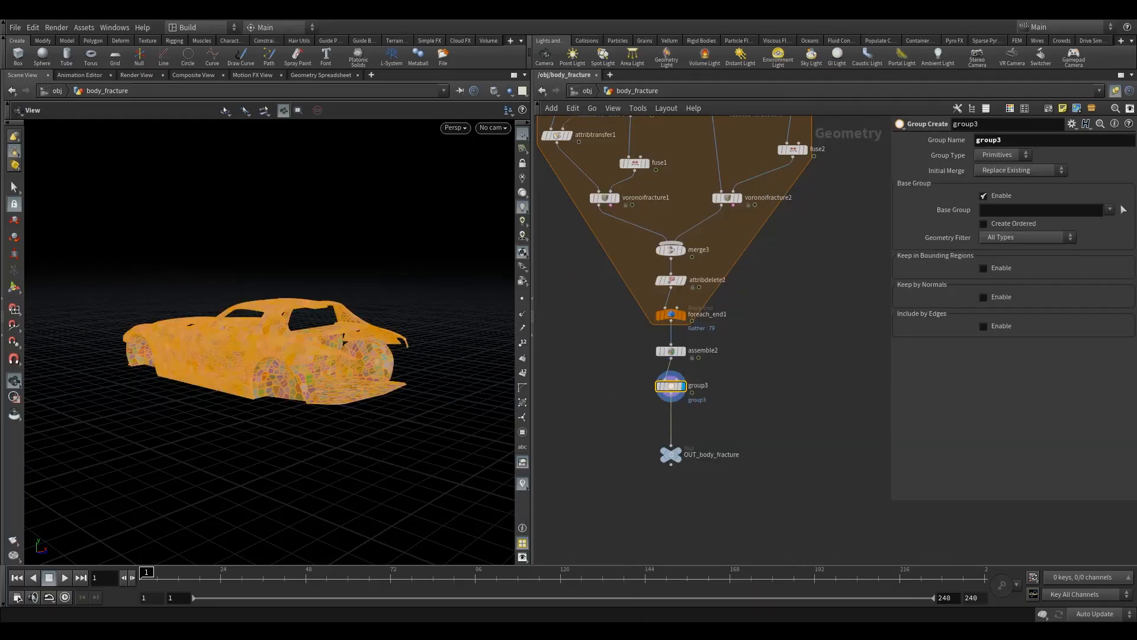
Step: Name the new primitive group door
double_click(1042, 142)
type("do")
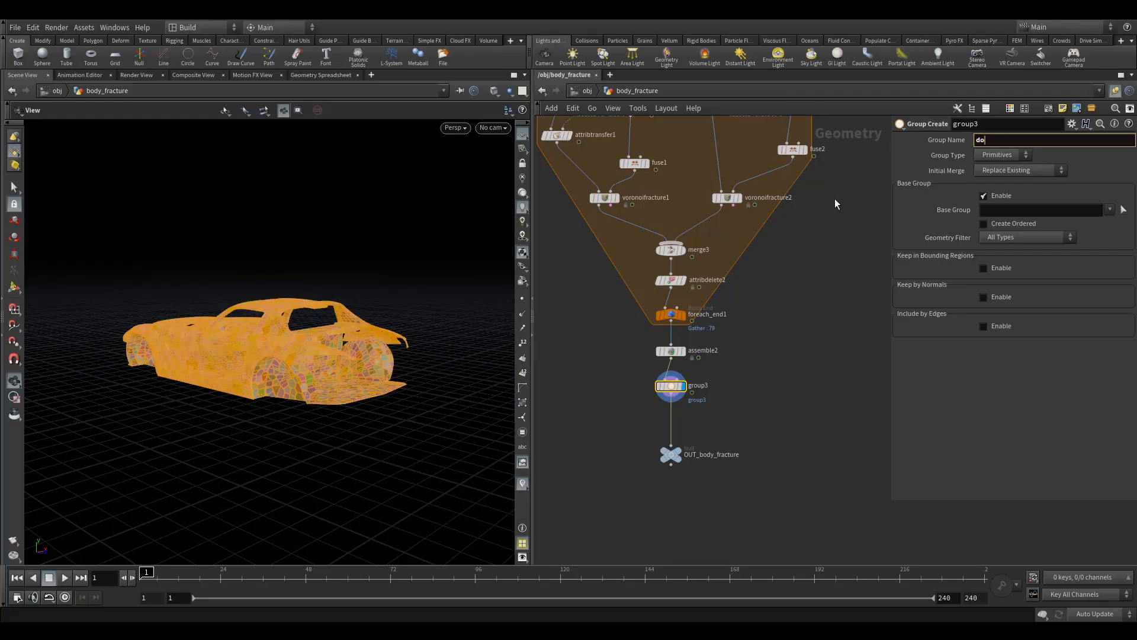
type("o")
type("r")
key("Return")
Step: Start picking the door group's base geometry by the class attribute and select the outer door panel
left_click_drag(320, 370, 303, 354)
left_click(522, 484)
right_click_drag(238, 312, 304, 304)
left_click_drag(304, 304, 286, 310)
left_click_drag(533, 318, 599, 315)
left_click_drag(412, 323, 367, 320)
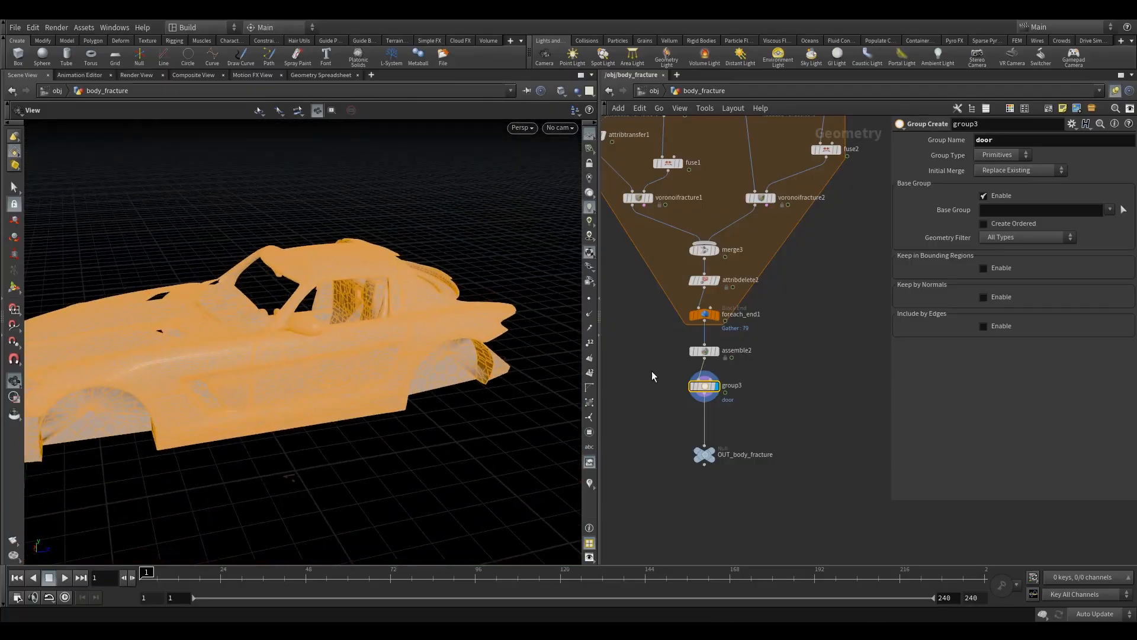
left_click(1123, 209)
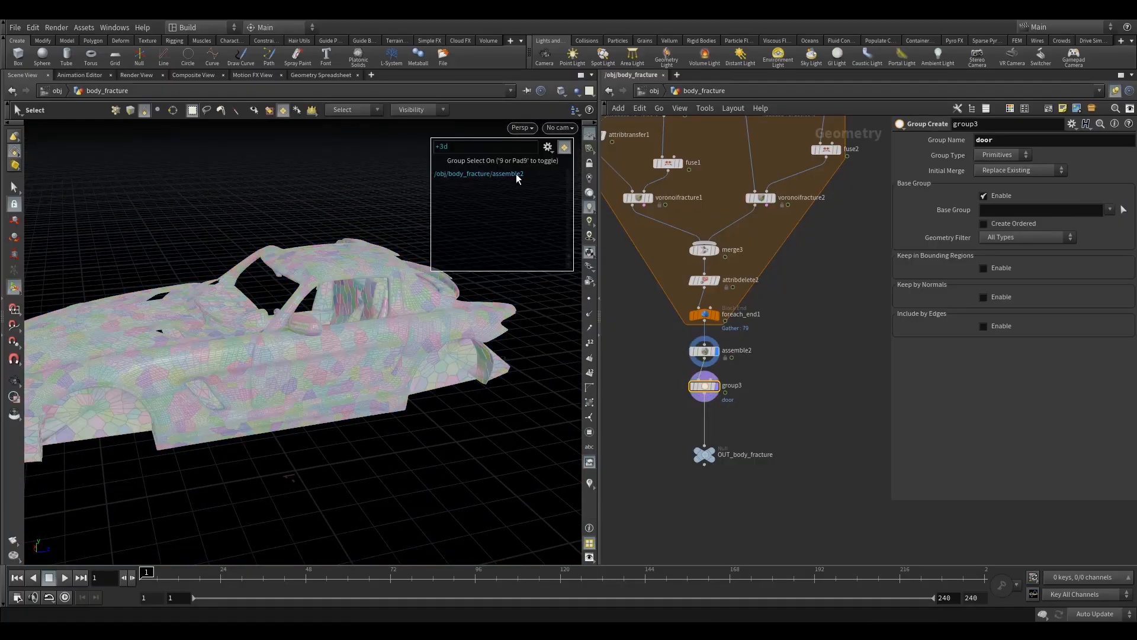
left_click(546, 149)
mouse_move(622, 362)
left_click(665, 373)
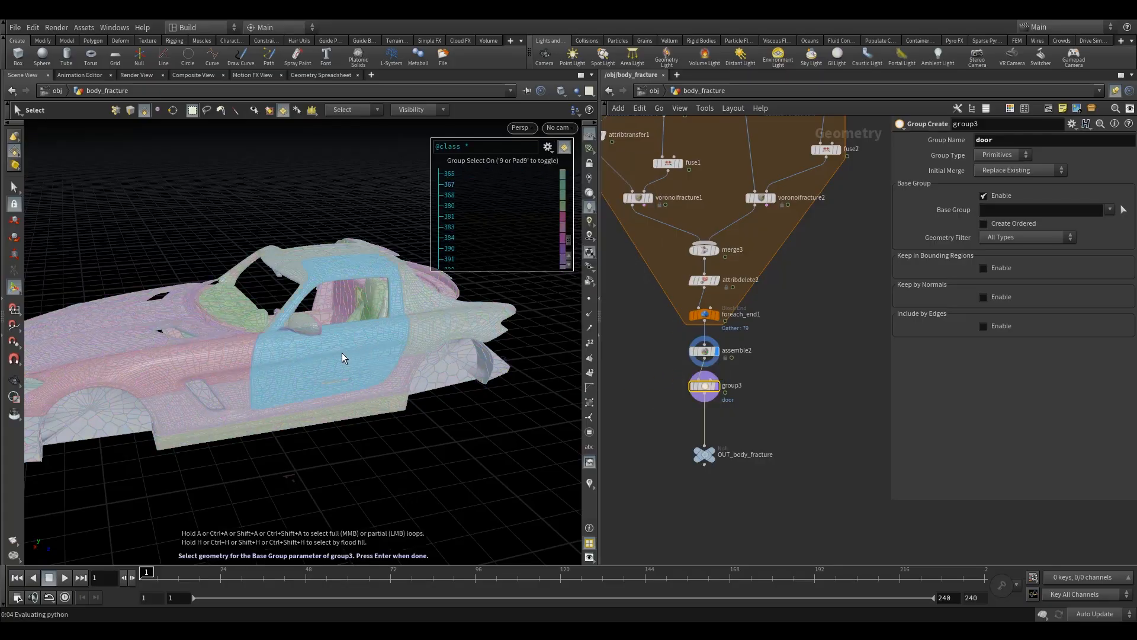
left_click_drag(337, 354, 328, 363, "alt")
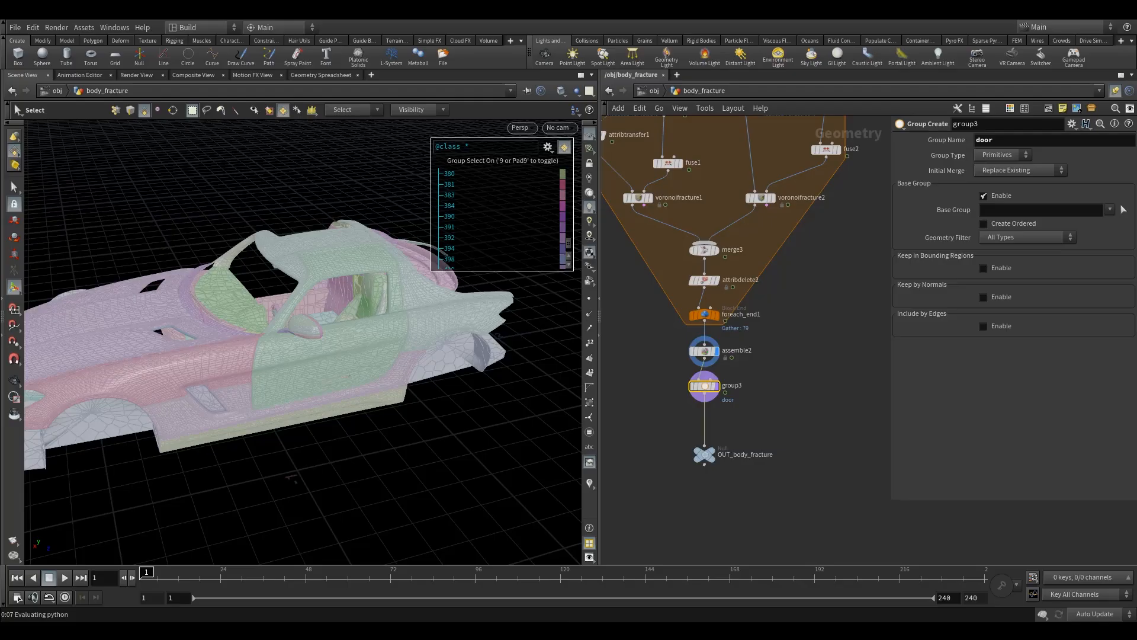
left_click(320, 354)
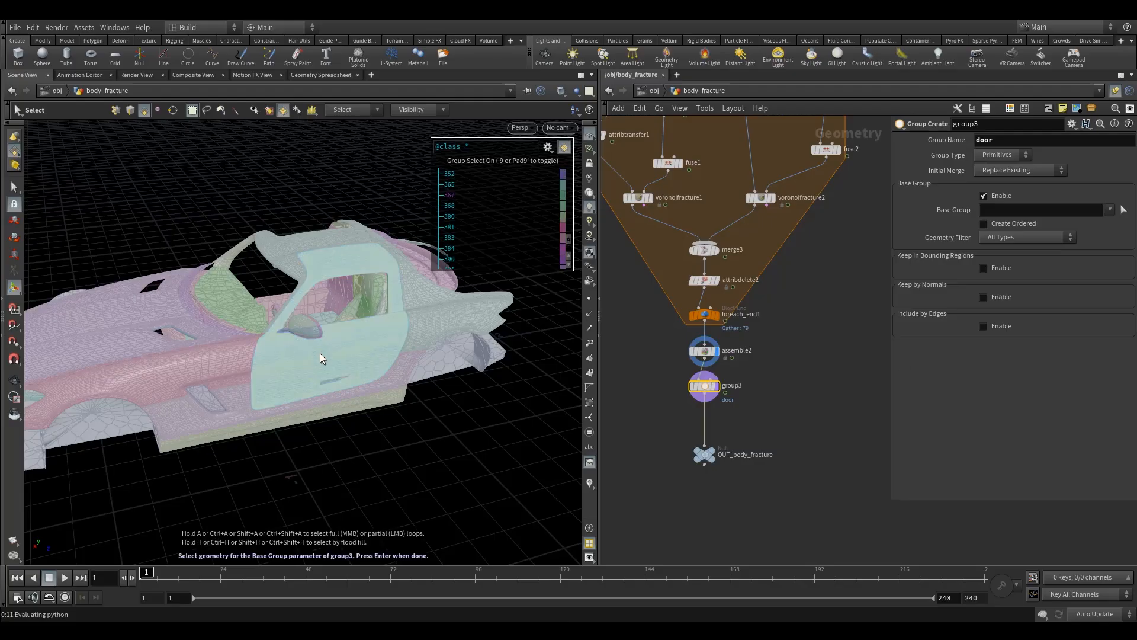
Step: Add the door's interior panel, window frame and trim pieces to the base group selection
left_click_drag(340, 343, 321, 340, "alt")
right_click_drag(321, 340, 491, 287, "alt")
left_click_drag(379, 339, 379, 429, "alt")
mouse_move(379, 429)
middle_mouse_down("alt")
mouse_move(361, 386)
mouse_move(364, 418)
middle_mouse_up("alt")
left_click_drag(365, 419, 657, 377, "alt")
left_click_drag(240, 211, 326, 424)
left_click_drag(342, 276, 142, 320, "alt")
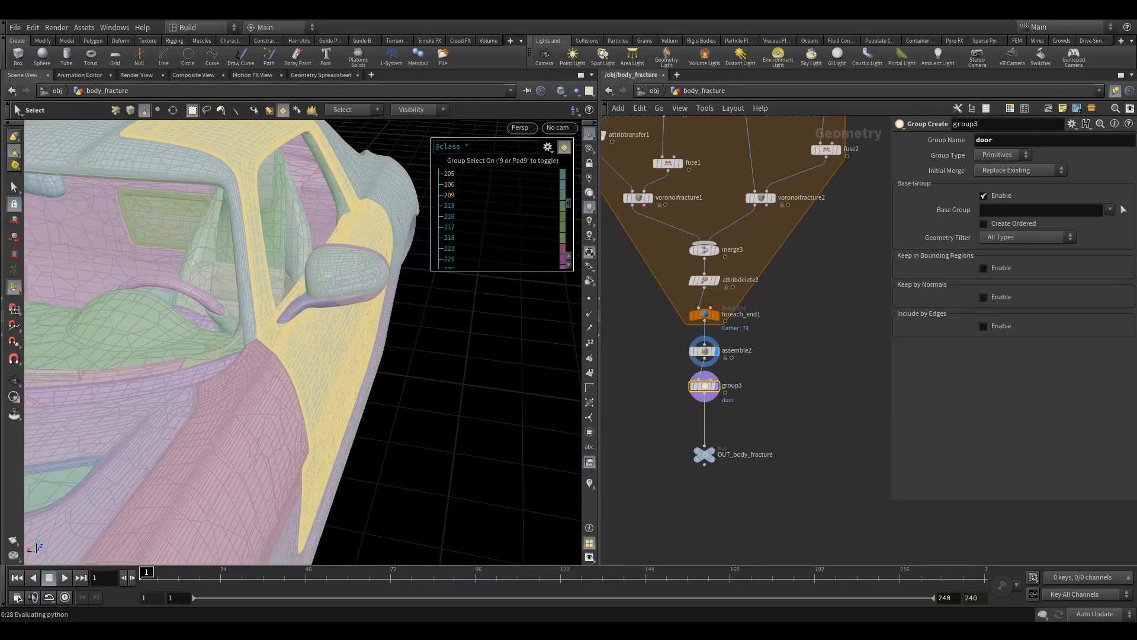
left_click_drag(221, 259, 195, 310, "alt")
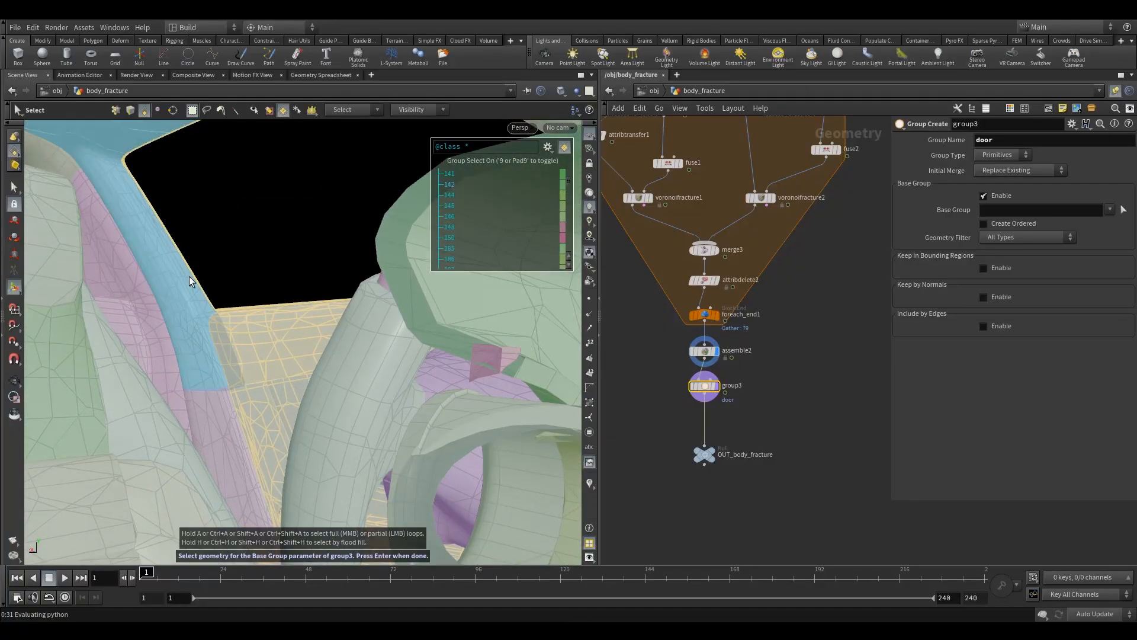
left_click(189, 276)
left_click(212, 413, "shift")
Step: Check the selected door pieces from the inside and outside and accept them as the base group
mouse_move(299, 251)
left_mouse_down()
mouse_move(261, 315)
mouse_move(376, 251)
mouse_move(235, 294)
mouse_move(353, 272)
mouse_move(255, 330)
mouse_move(217, 300)
mouse_move(296, 269)
mouse_move(288, 260)
mouse_move(331, 265)
mouse_move(294, 269)
left_mouse_up()
key("Return")
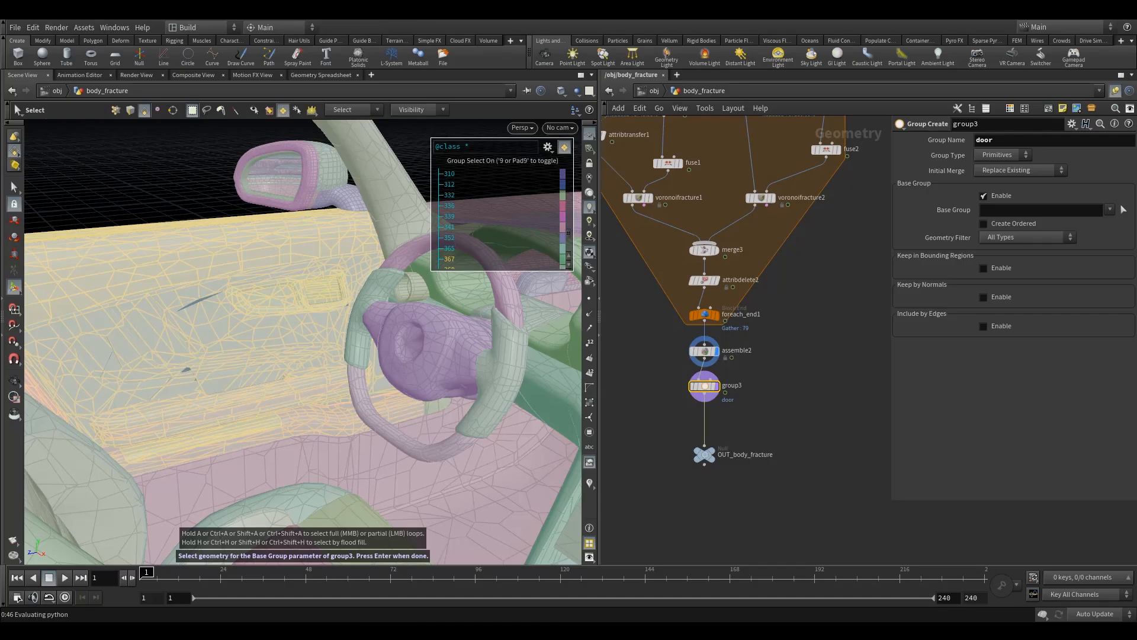
left_click_drag(431, 360, 257, 465, "alt")
middle_click_drag(256, 464, 254, 439, "alt")
right_click_drag(254, 439, 452, 401, "alt")
left_click_drag(452, 401, 403, 417, "alt")
key("Return")
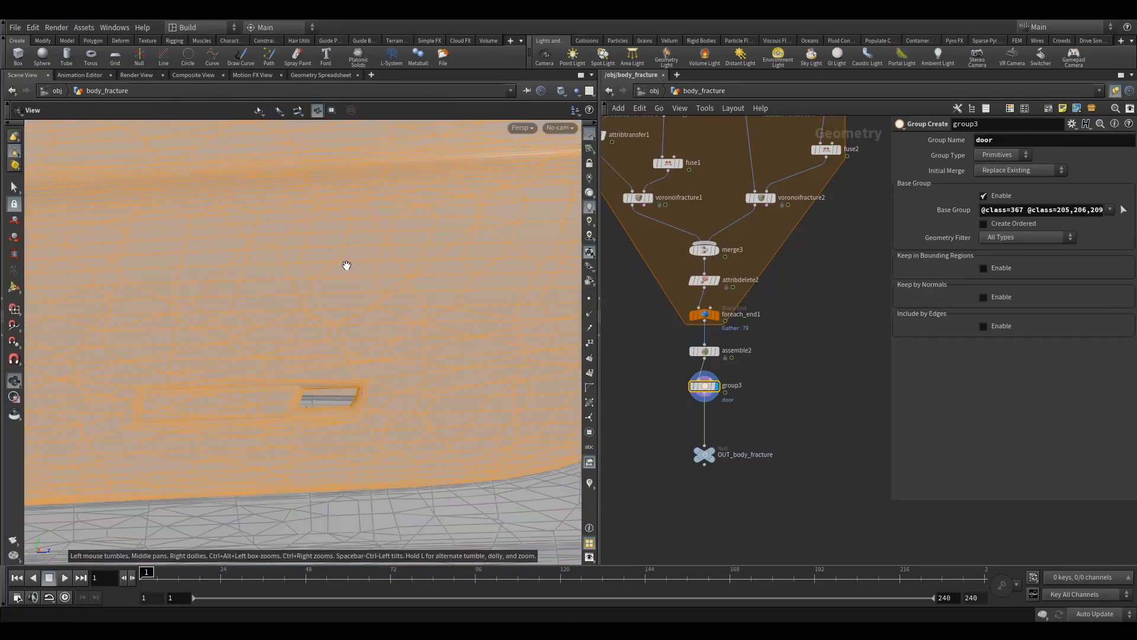
Step: Branch a Transform node off group3, display it and limit it to the door group
middle_click_drag(745, 413, 720, 384)
key("Tab")
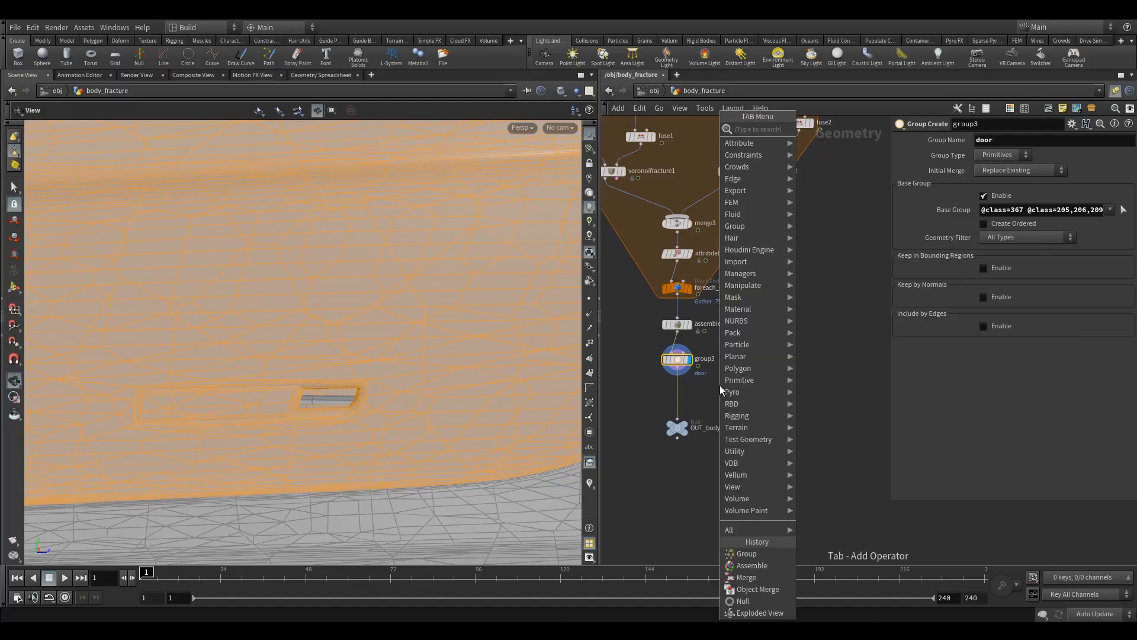
mouse_move(738, 372)
left_click(854, 150)
left_click(719, 395)
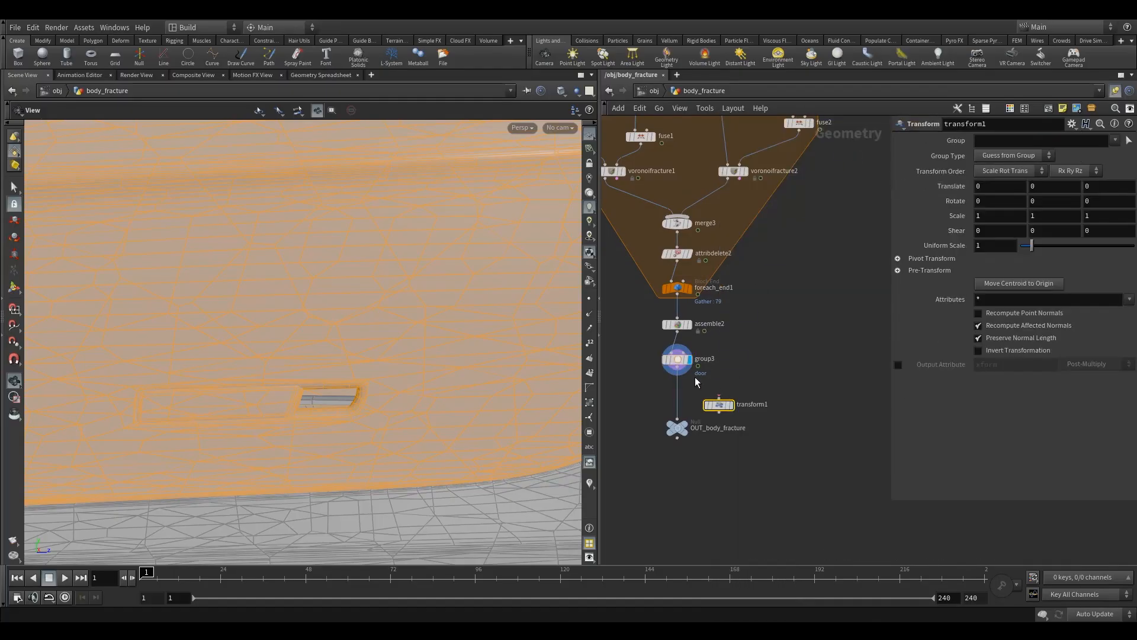
left_click_drag(719, 394, 750, 393)
left_click(762, 378)
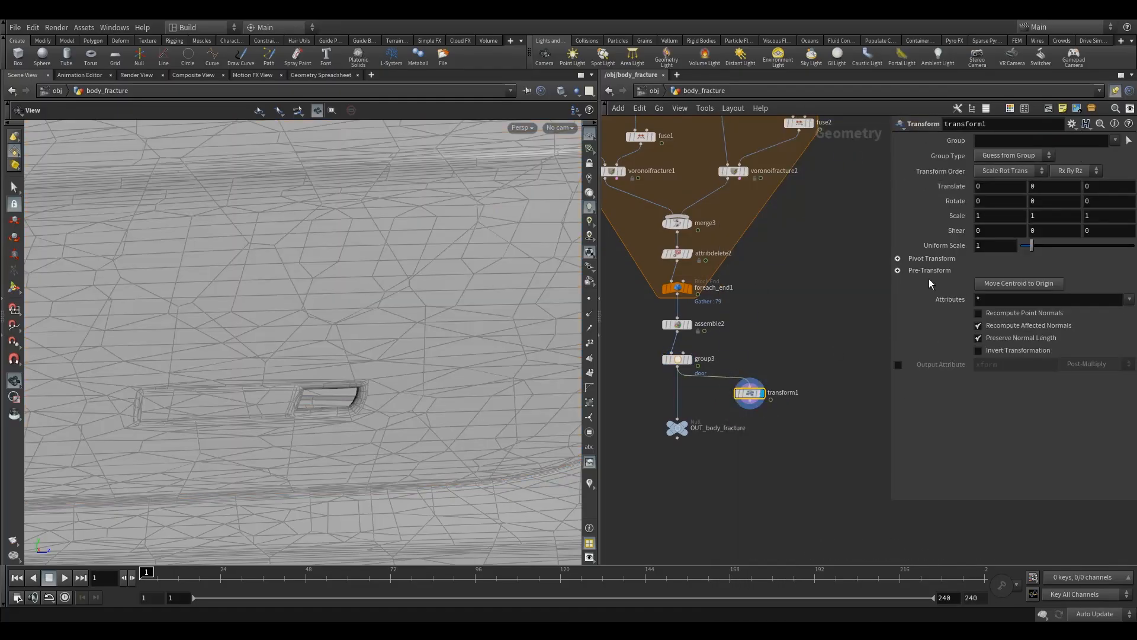
left_click(1115, 140)
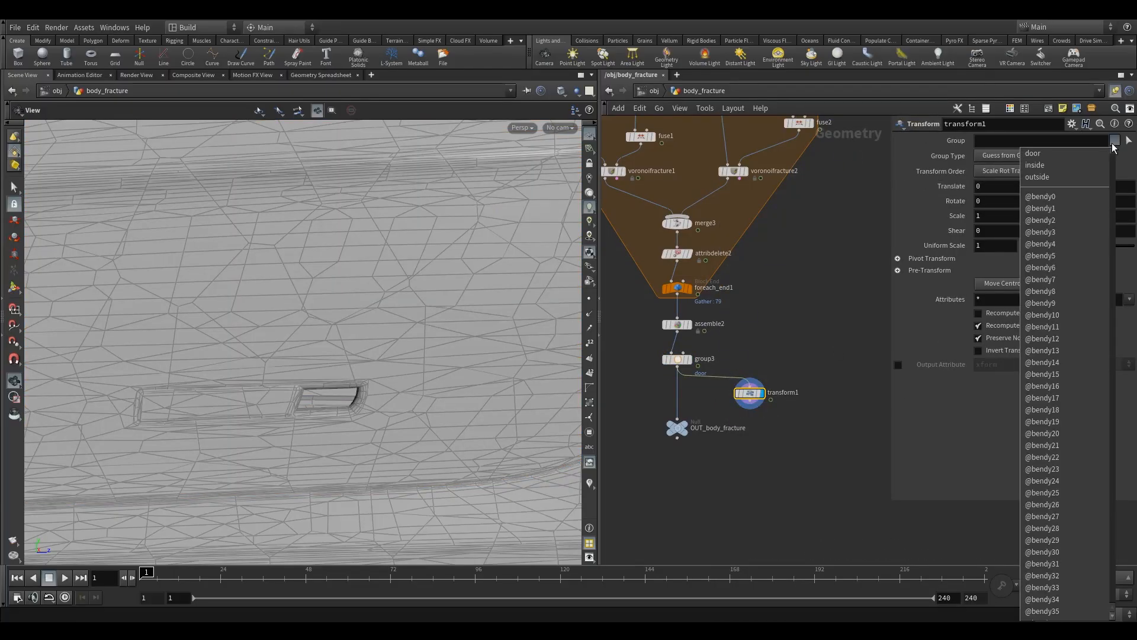
left_click(1052, 153)
Step: Move the door group outward from the car body, about -0.57 in X and 0.08 in Y
right_click_drag(438, 306, 338, 318)
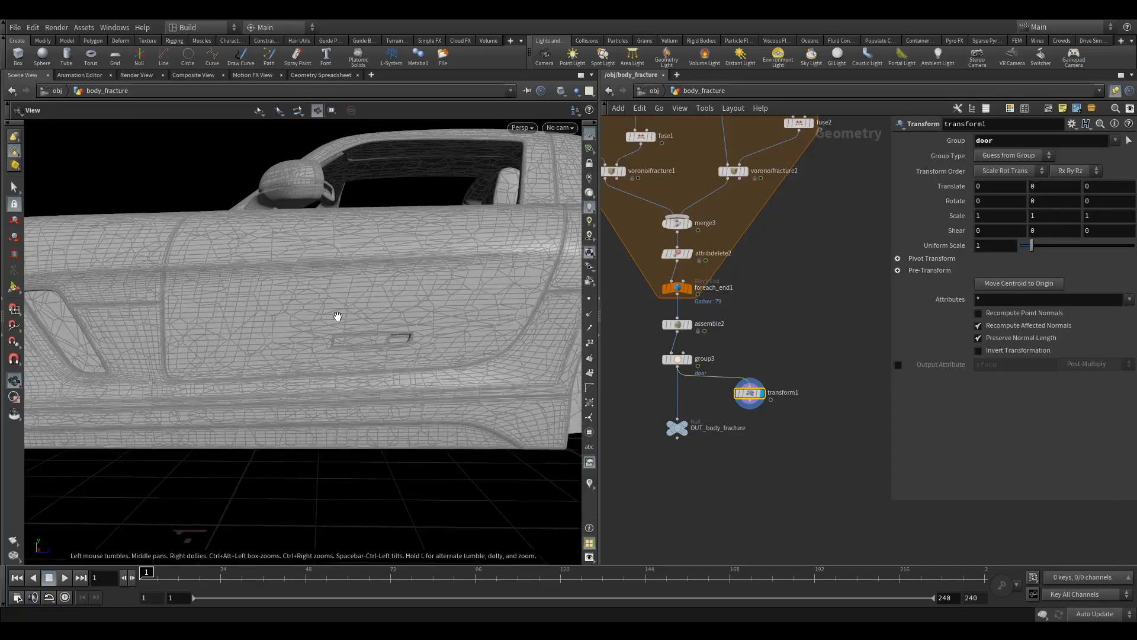
left_click_drag(337, 318, 373, 353)
right_click_drag(373, 353, 320, 349)
left_click(14, 288)
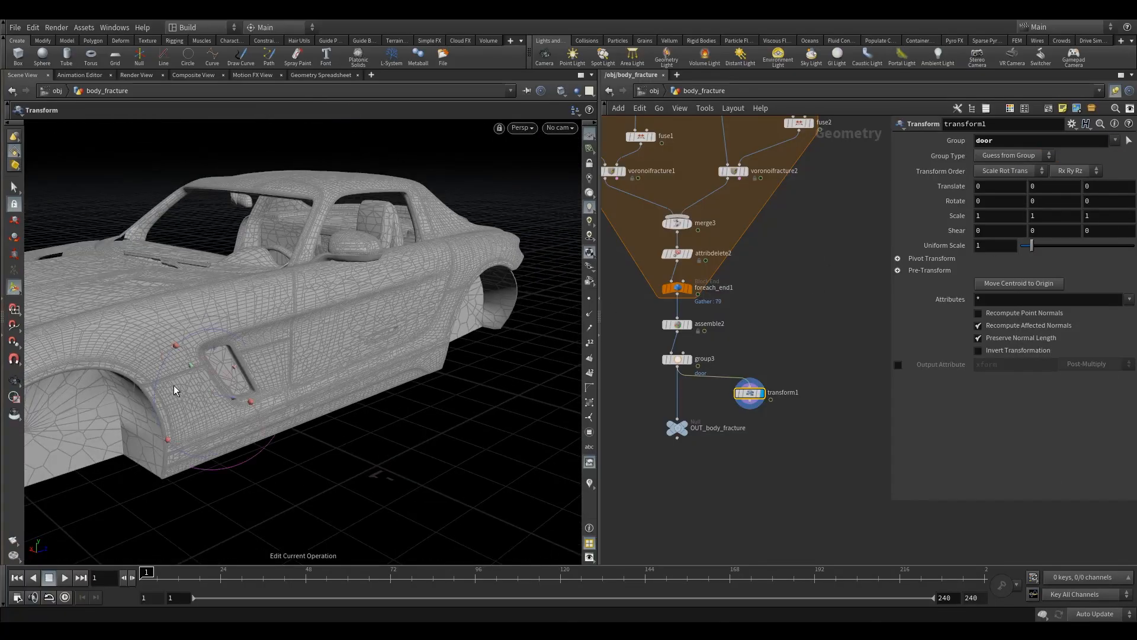
left_click_drag(234, 408, 348, 386)
key("Escape")
key("Return")
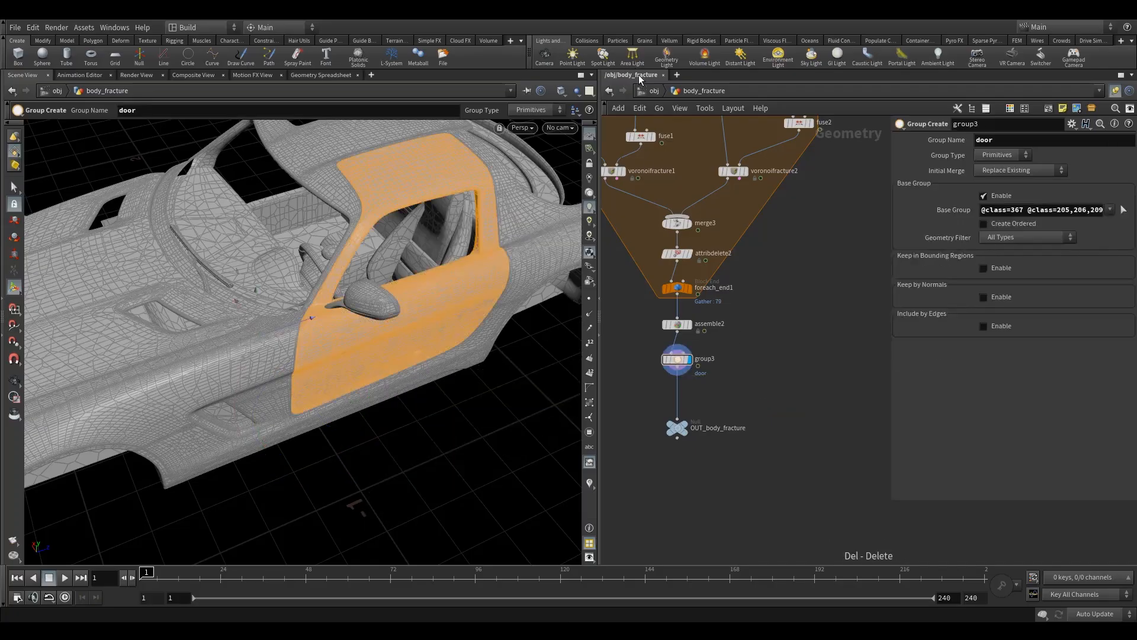
Step: Inside body_wheel_sim, add an RBD Constraints from Rules node below merge1
left_click(651, 90)
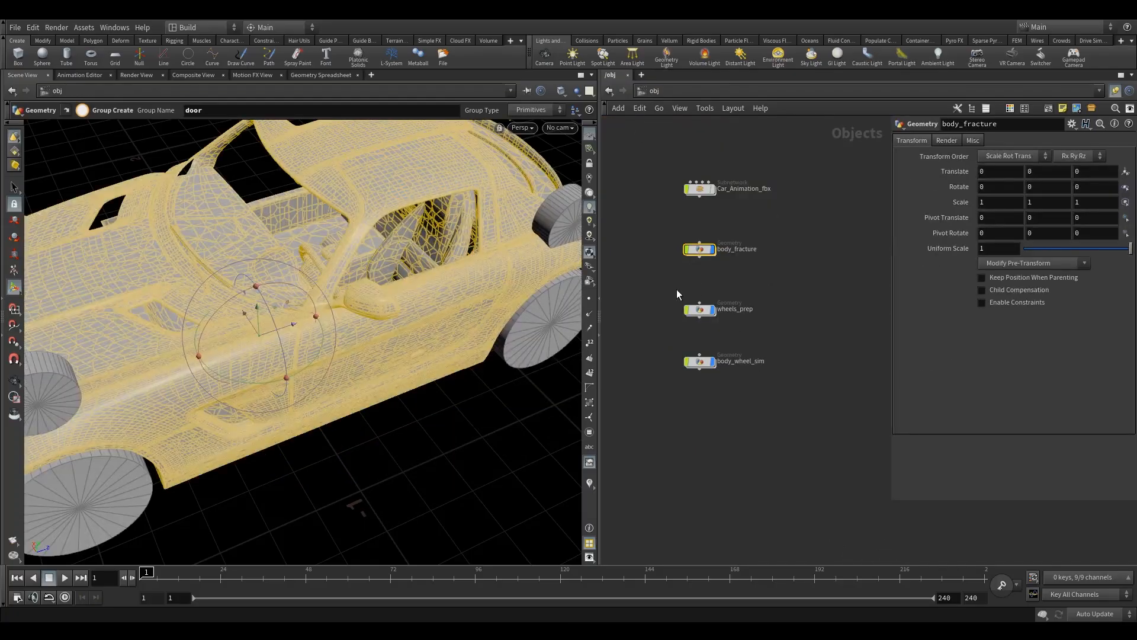
left_click(698, 309)
left_click(700, 363)
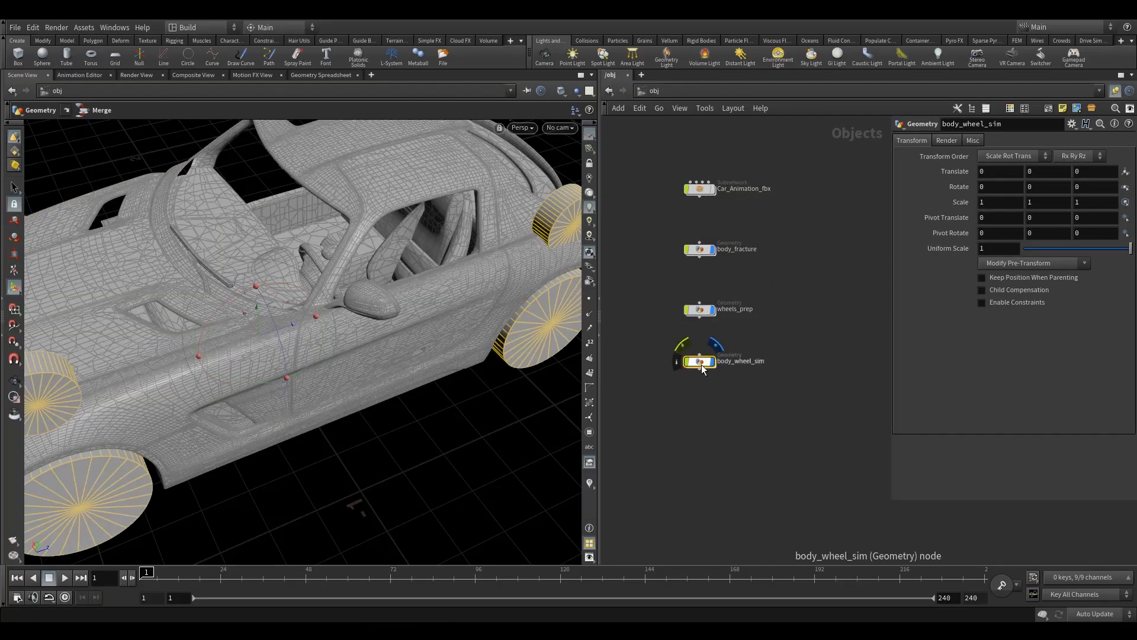
double_click(701, 365)
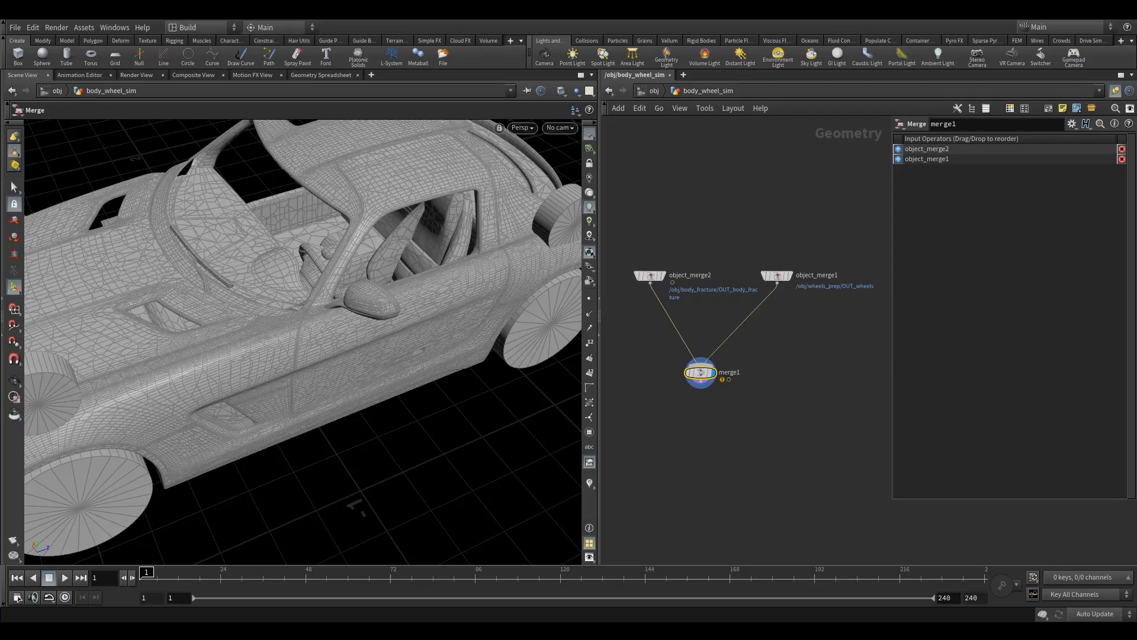
middle_click_drag(711, 419, 728, 313)
key("Tab")
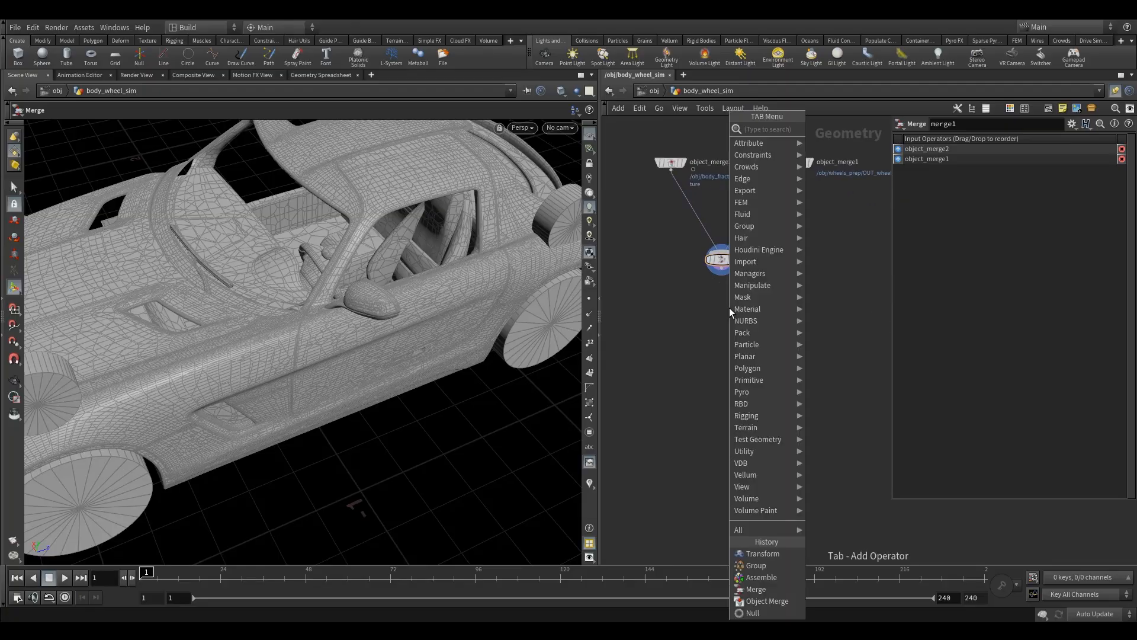
type("c")
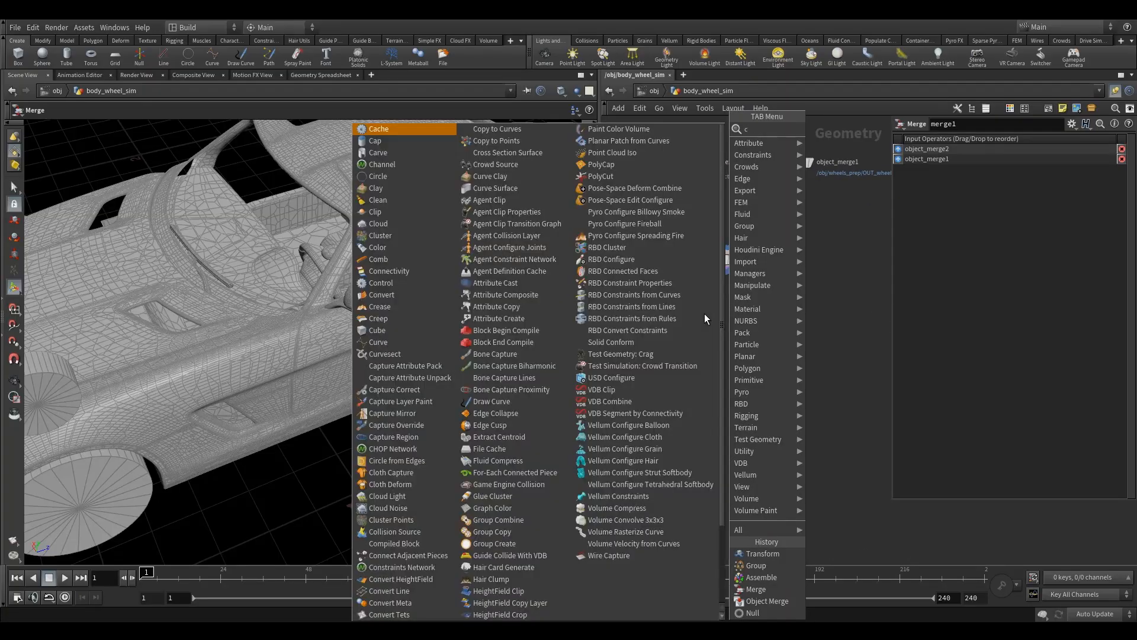
type("onst")
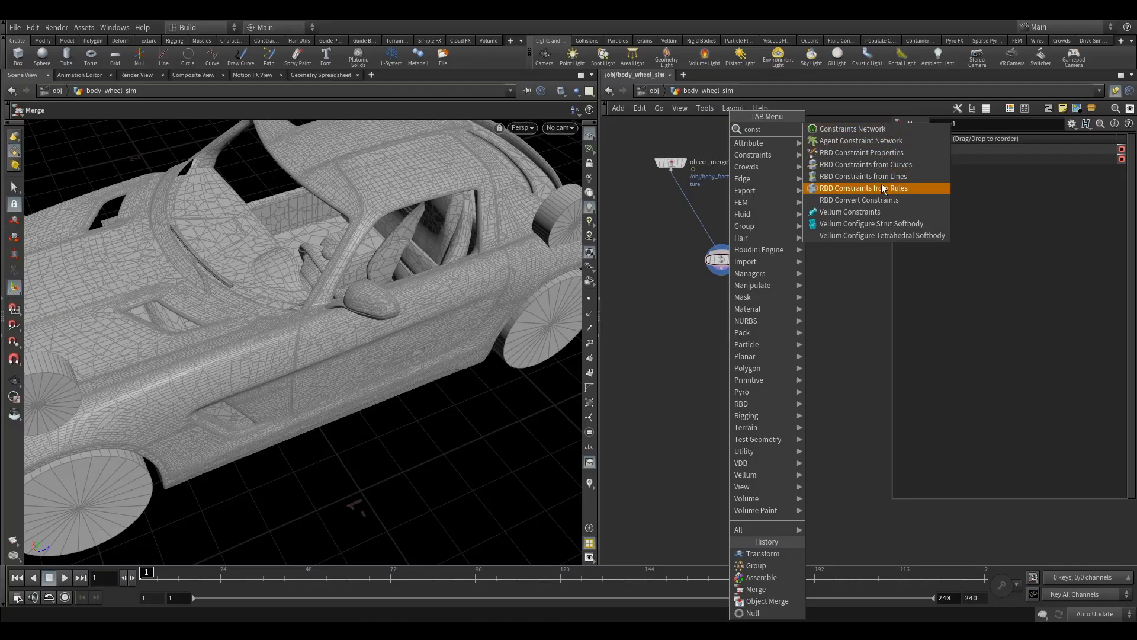
left_click(856, 188)
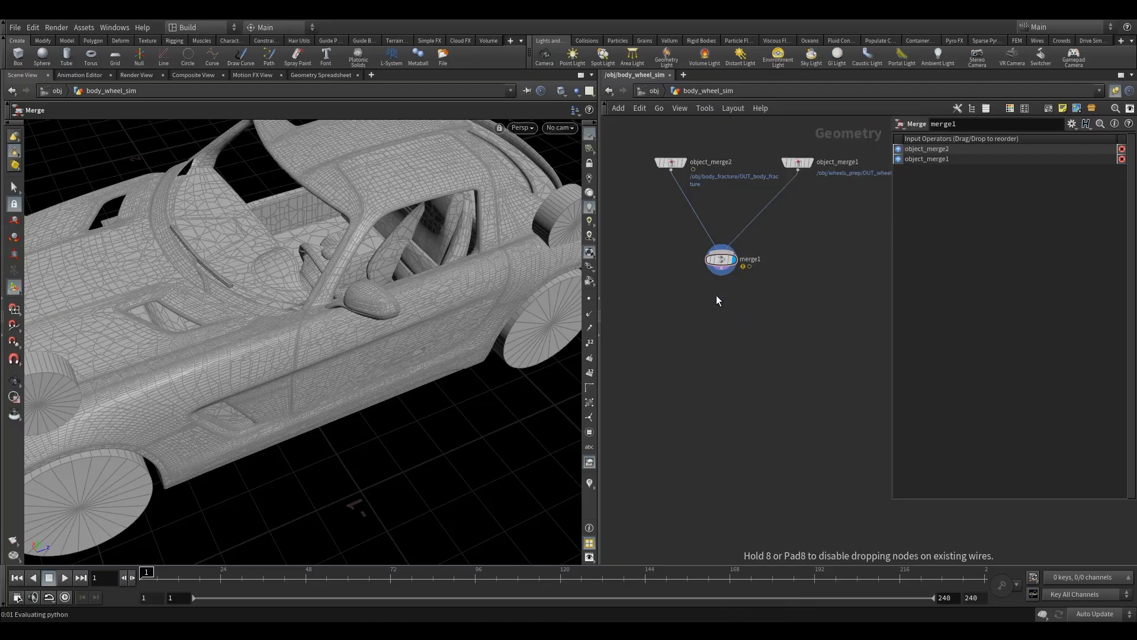
left_click(721, 323)
Step: Connect merge1 to the geometry and proxy geometry inputs of rbdconstraintsfromrules1 and display that node
scroll(713, 275, "up", 3)
left_click(727, 270)
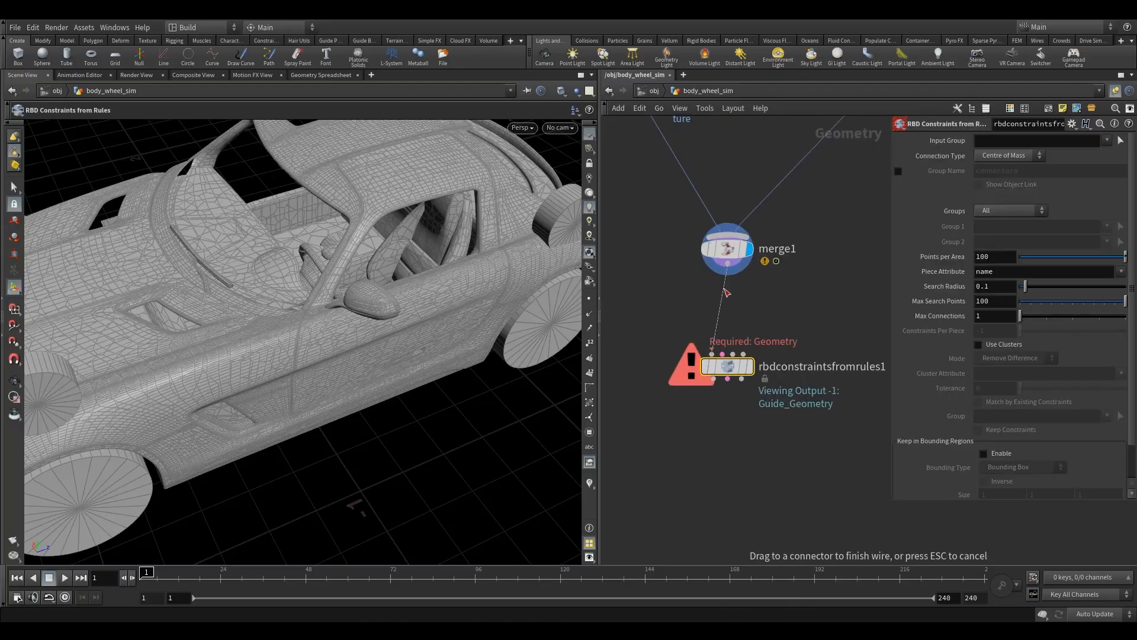
left_click(713, 350)
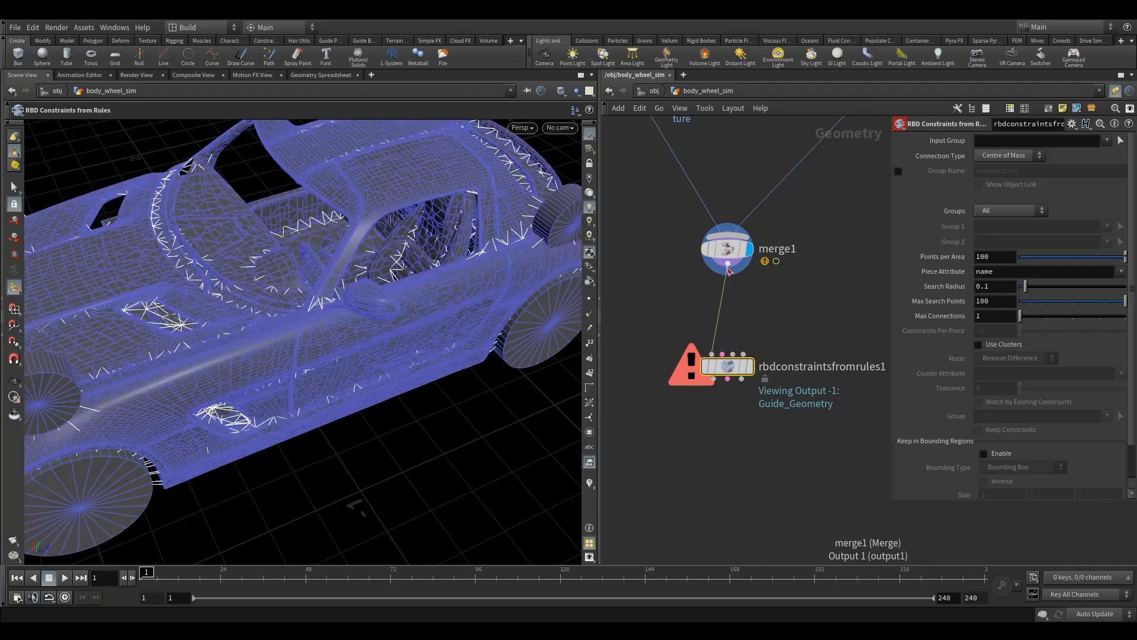
left_click(736, 355)
left_click_drag(734, 366, 735, 381)
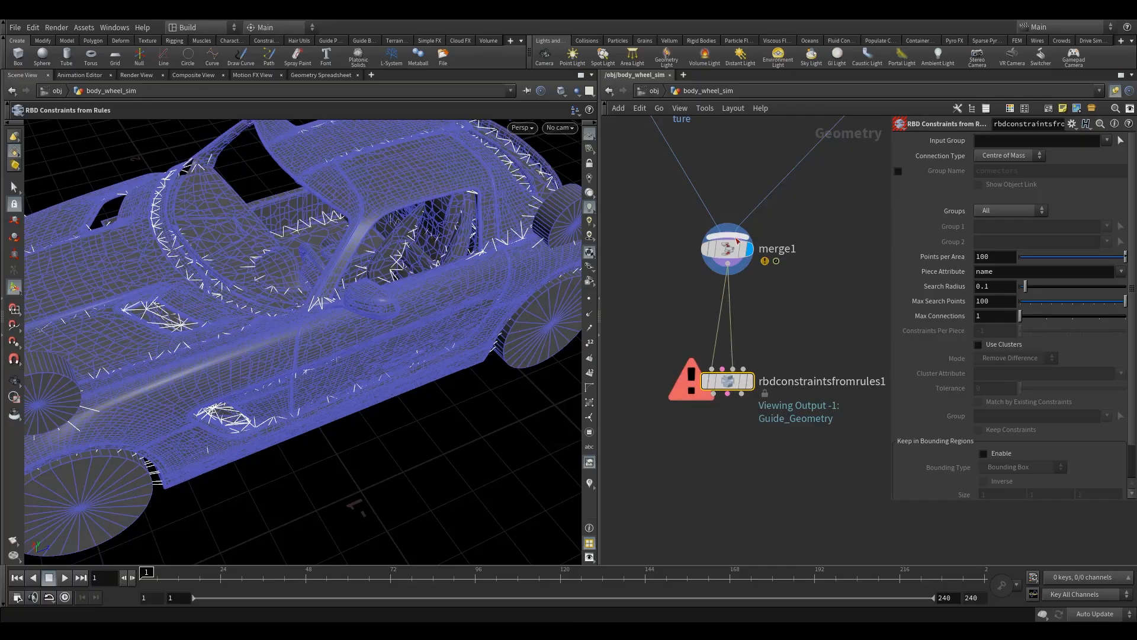
left_click_drag(734, 385, 735, 363)
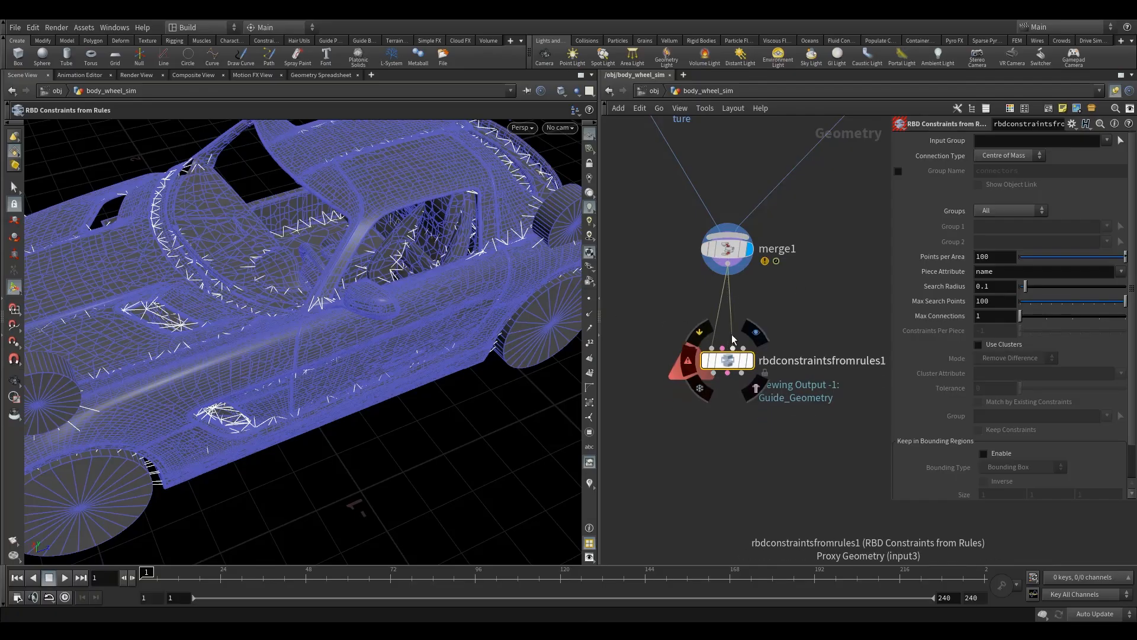
mouse_move(753, 333)
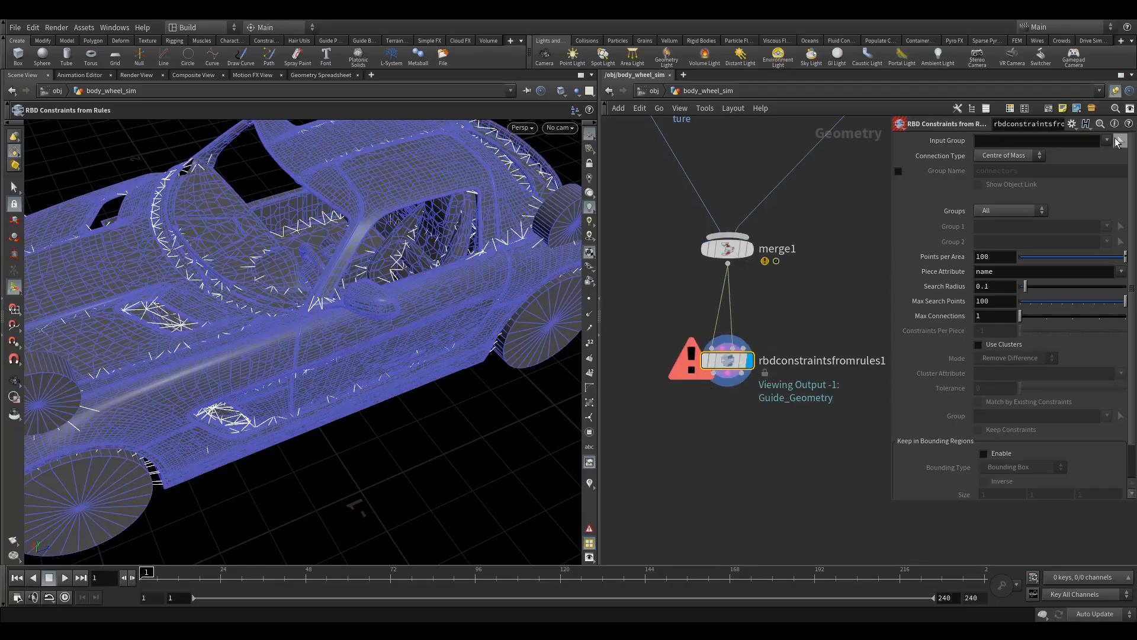
Step: Check the groups available as input group for rbdconstraintsfromrules1 and return to the object level
left_click(1105, 140)
left_click(860, 198)
middle_click_drag(815, 209, 796, 336)
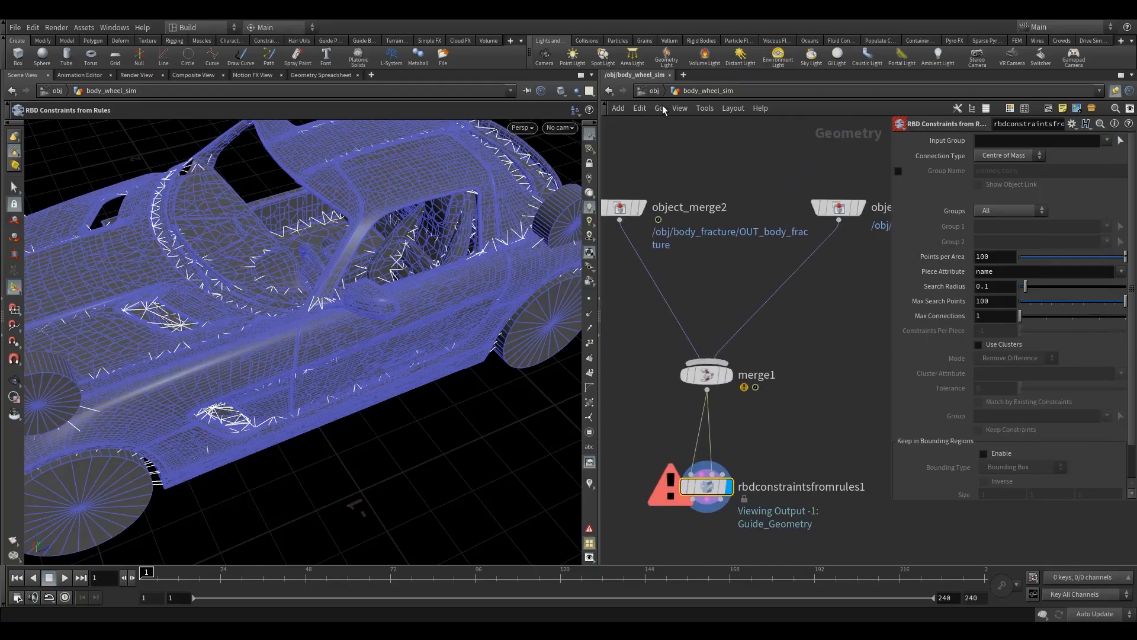
left_click(654, 91)
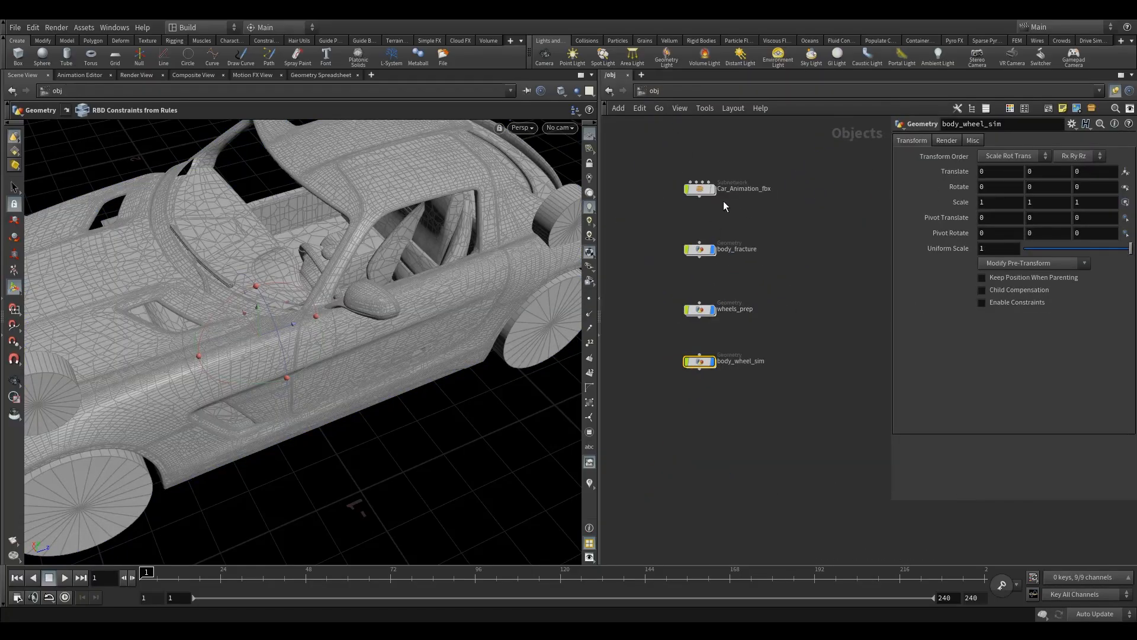
Step: Inside body_fracture, insert a Group node between group3 and OUT_body_fracture
double_click(700, 248)
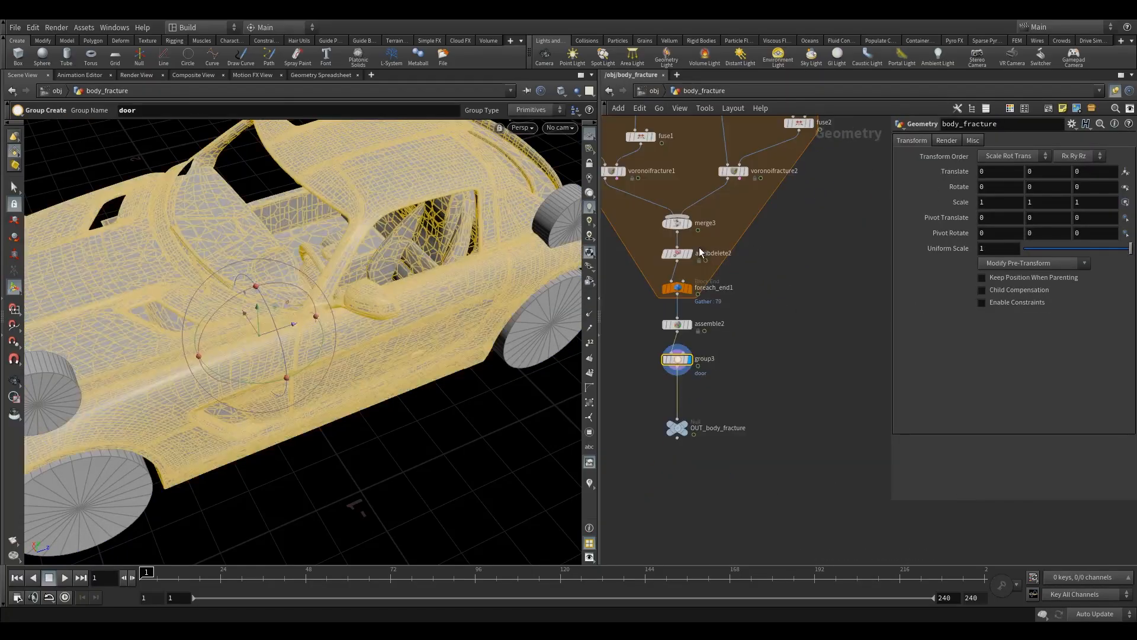
key("Tab")
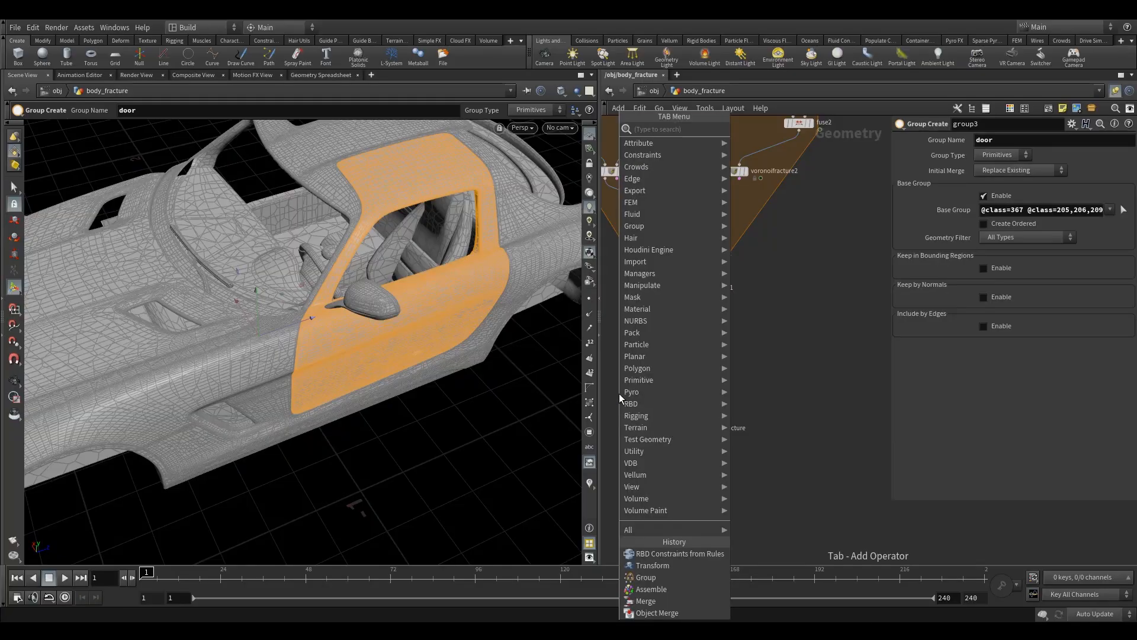
type("gro")
key("Return")
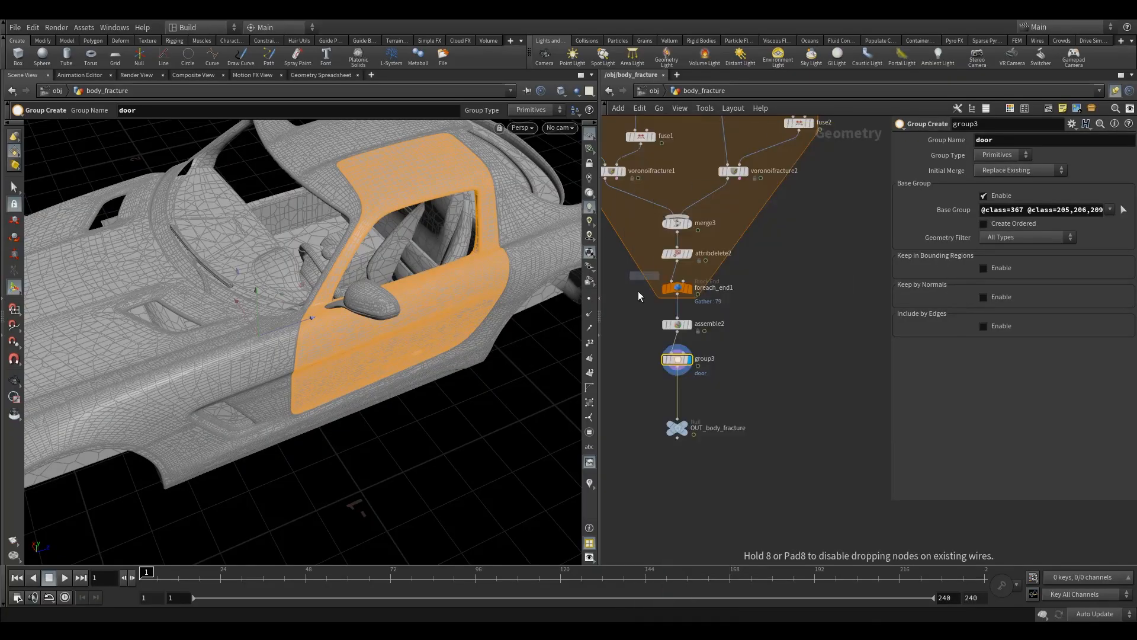
left_click(671, 383)
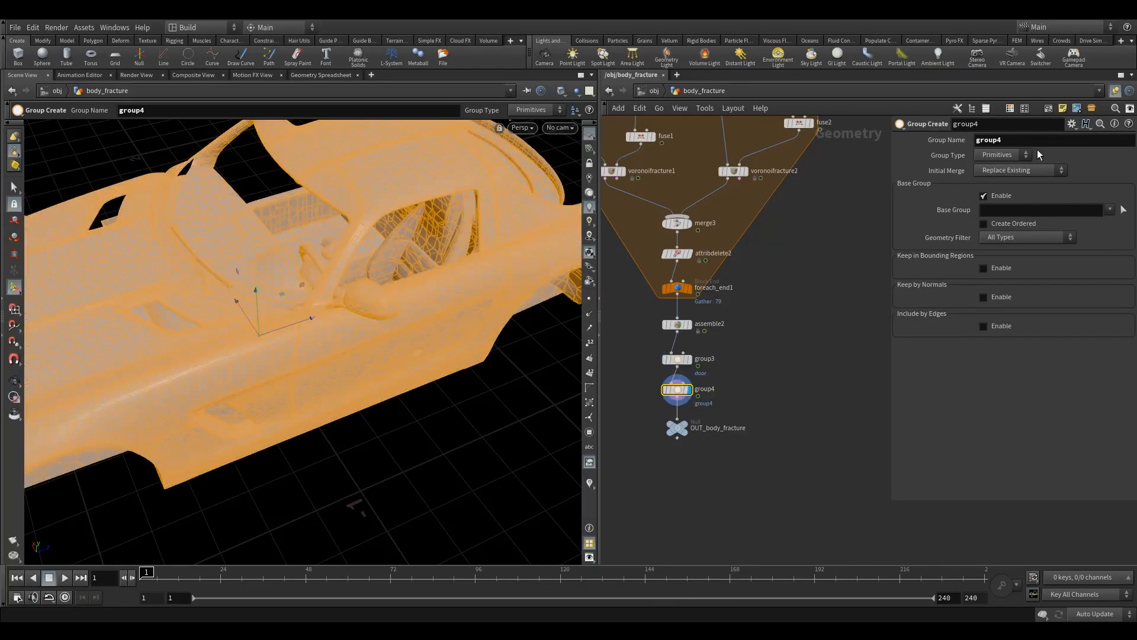
Step: Name the new primitive group notdoor and set its base group to !door
left_click(1013, 144)
type("notdoor")
key("Return")
left_click(998, 212)
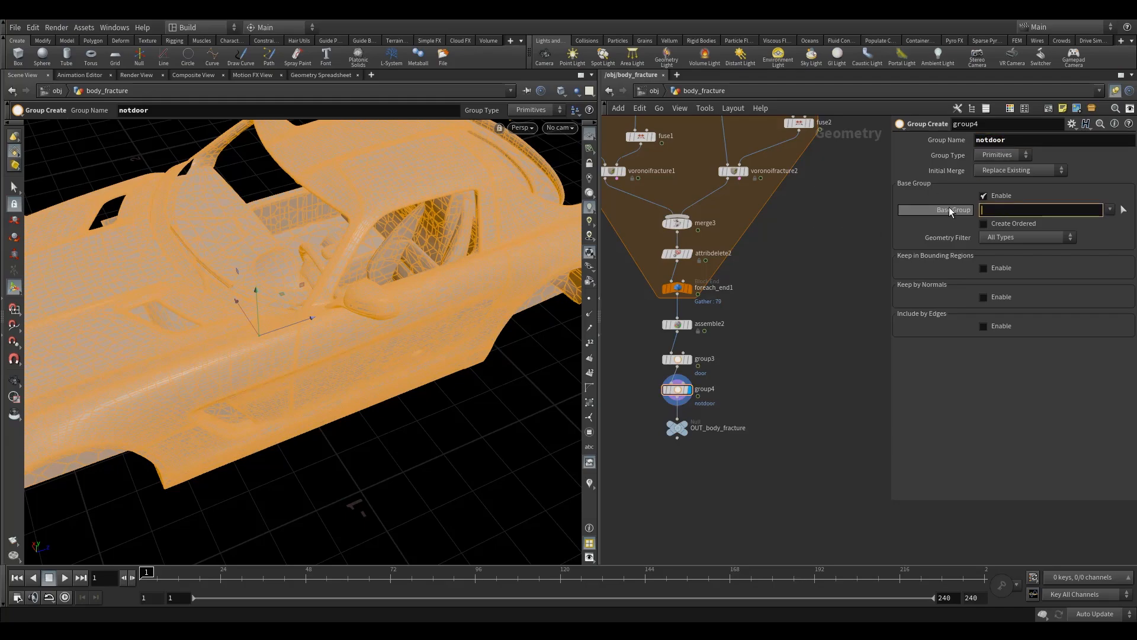
type("!door")
key("Return")
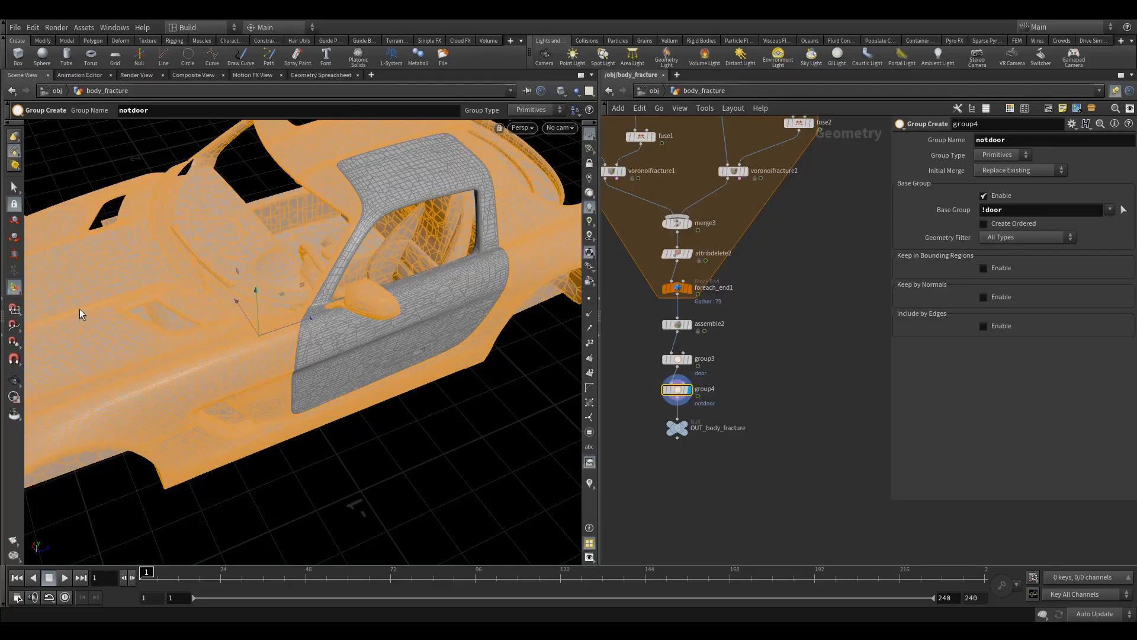
left_click_drag(983, 214, 1016, 212)
left_click(1017, 213)
double_click(990, 211)
left_click(1021, 209)
Step: Return to the object level and open the body_wheel_sim network
left_click(17, 380)
left_click_drag(196, 327, 228, 332)
left_click(653, 92)
left_click_drag(661, 288, 765, 361)
left_click(699, 360)
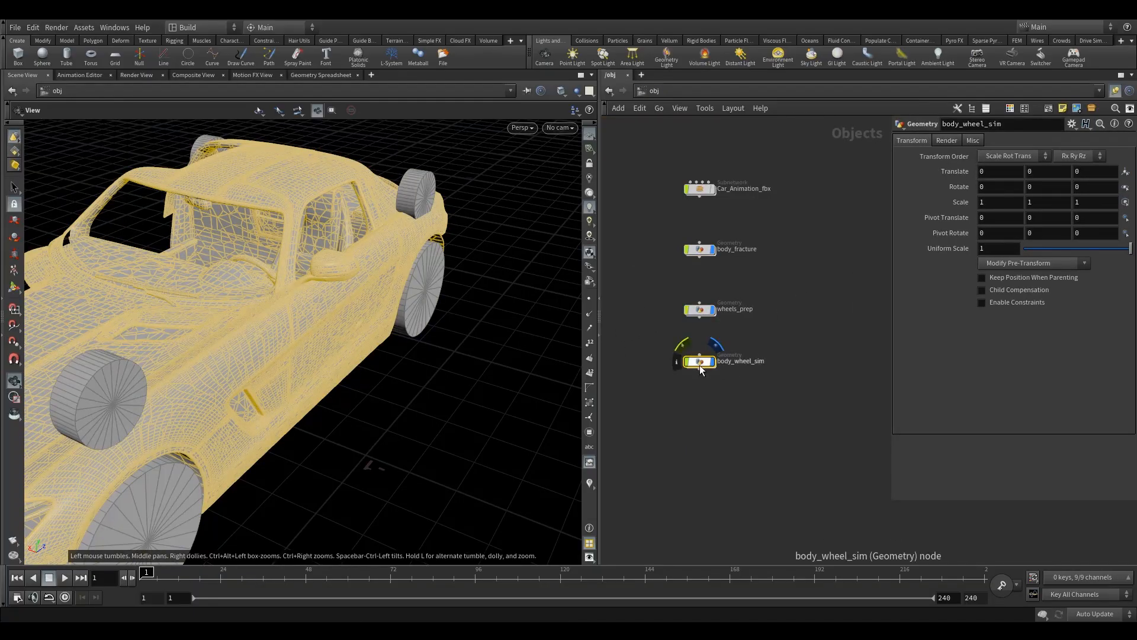
double_click(699, 362)
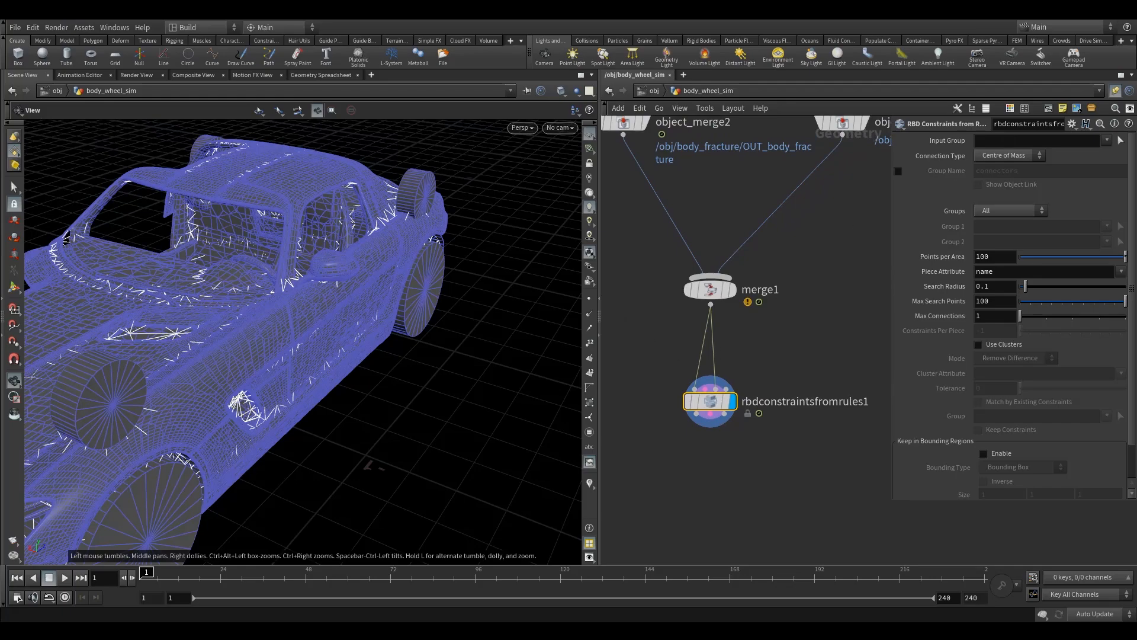
Step: Set the input group of rbdconstraintsfromrules1 to door and its connection type to Surface Points
left_click(1106, 140)
left_click(1081, 154)
left_click(1008, 155)
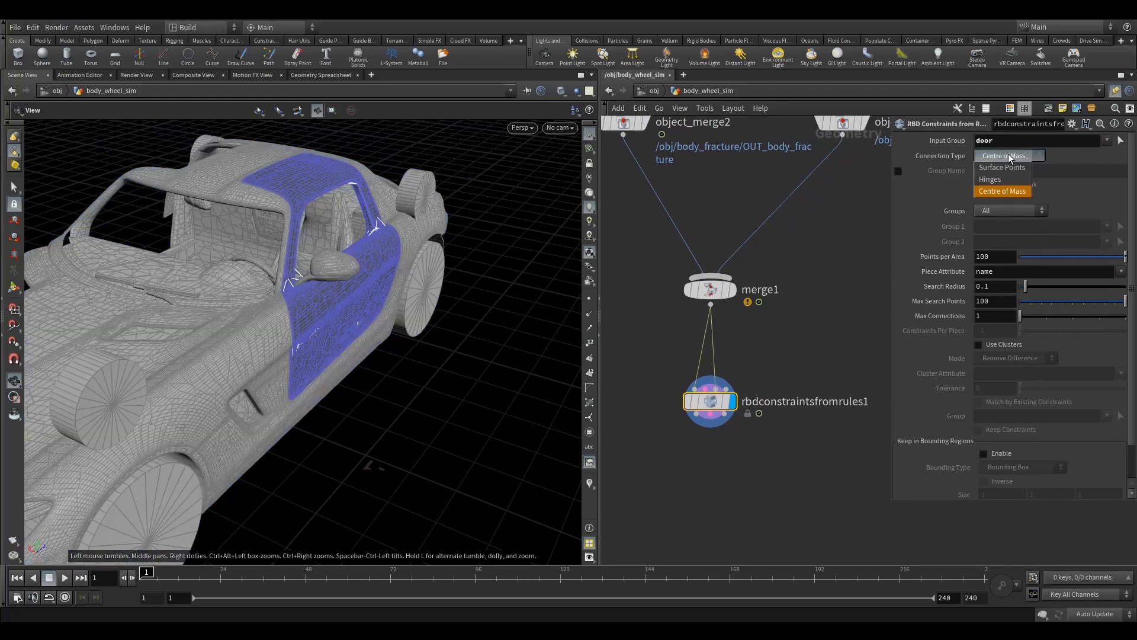
left_click(1006, 167)
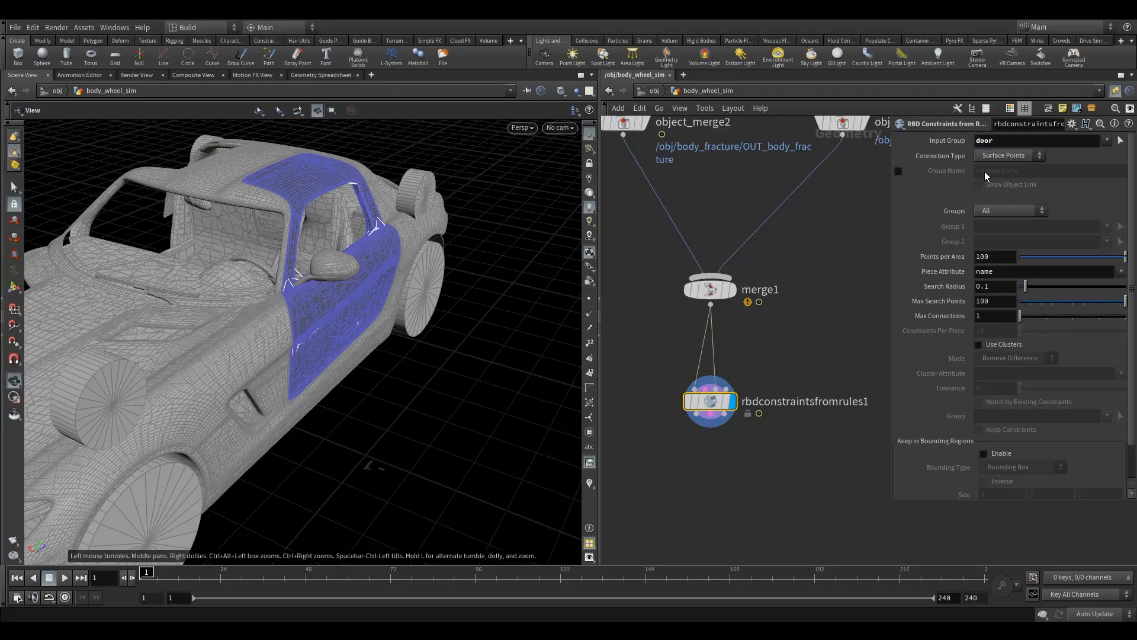
Step: Examine the surface point constraint lines across the door pieces from close up and several angles
left_click_drag(311, 291, 279, 318)
right_click_drag(279, 317, 394, 317)
middle_click_drag(357, 352, 297, 316)
left_click_drag(377, 338, 330, 279)
right_click_drag(391, 271, 502, 274)
left_click_drag(437, 311, 257, 332)
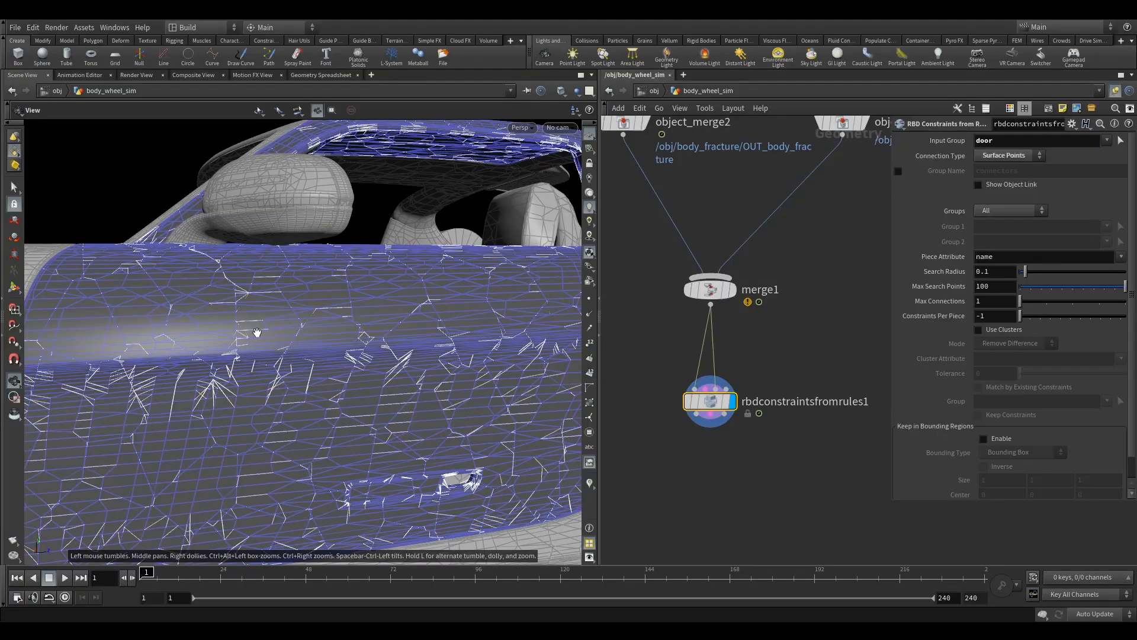
left_click_drag(211, 337, 251, 358)
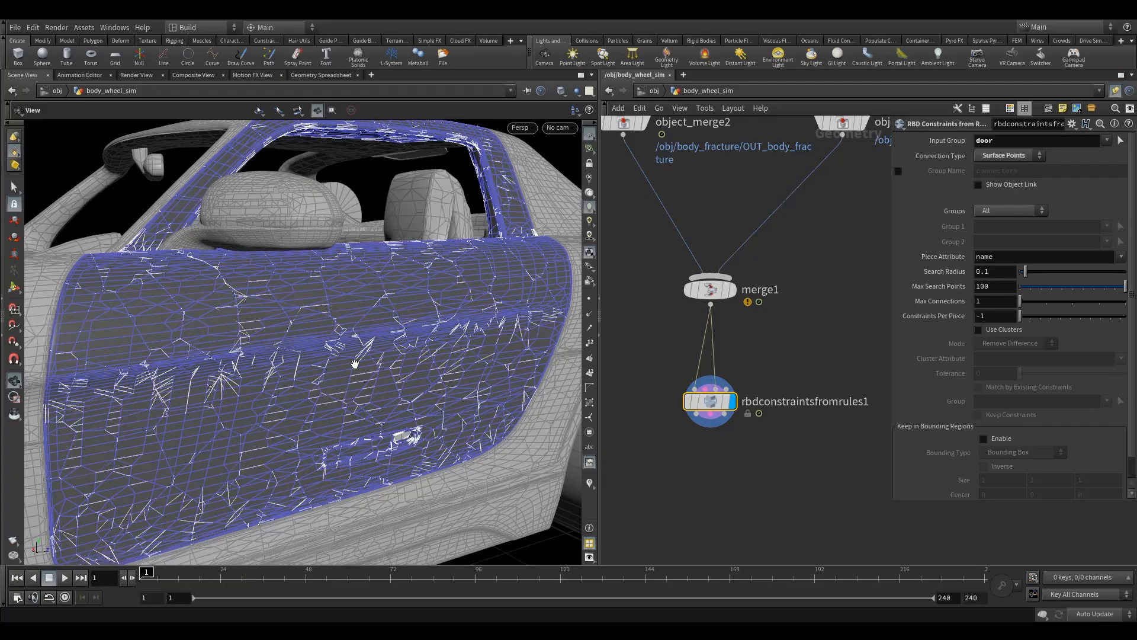
Step: Try the Centre of Mass connection type on the door constraints for comparison and restore Surface Points
left_click(1002, 156)
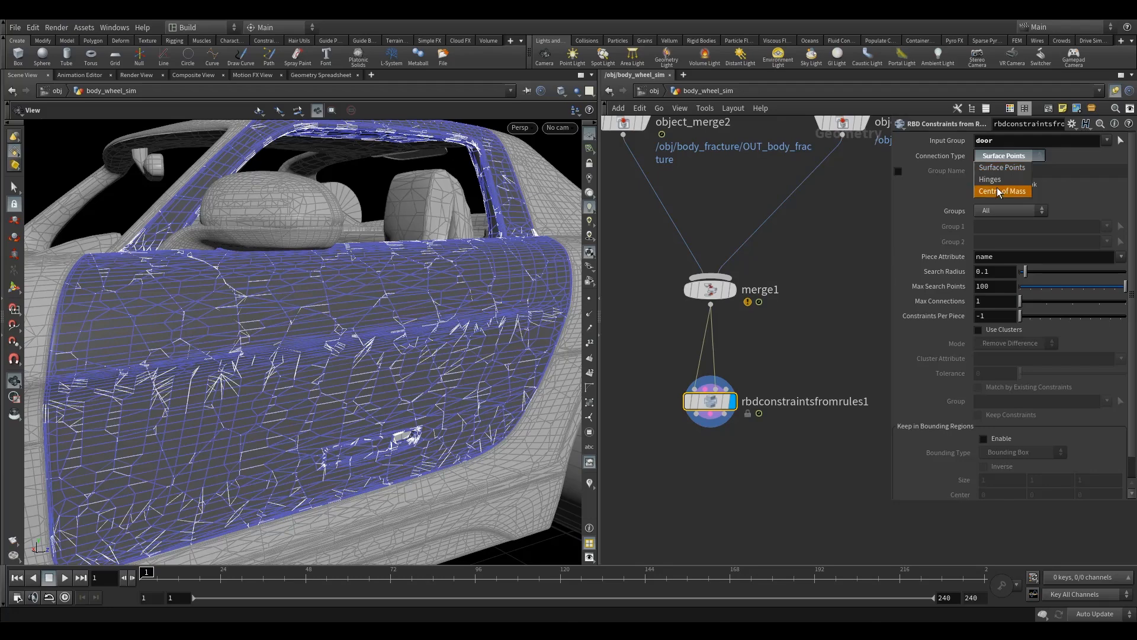
left_click(1002, 191)
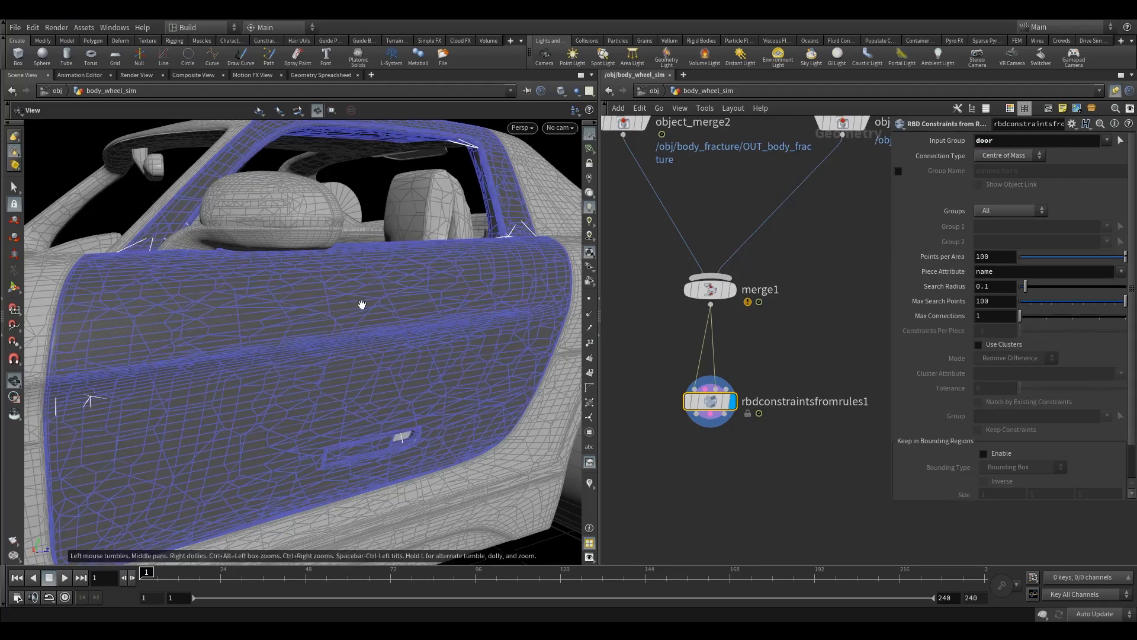
left_click_drag(368, 308, 371, 330)
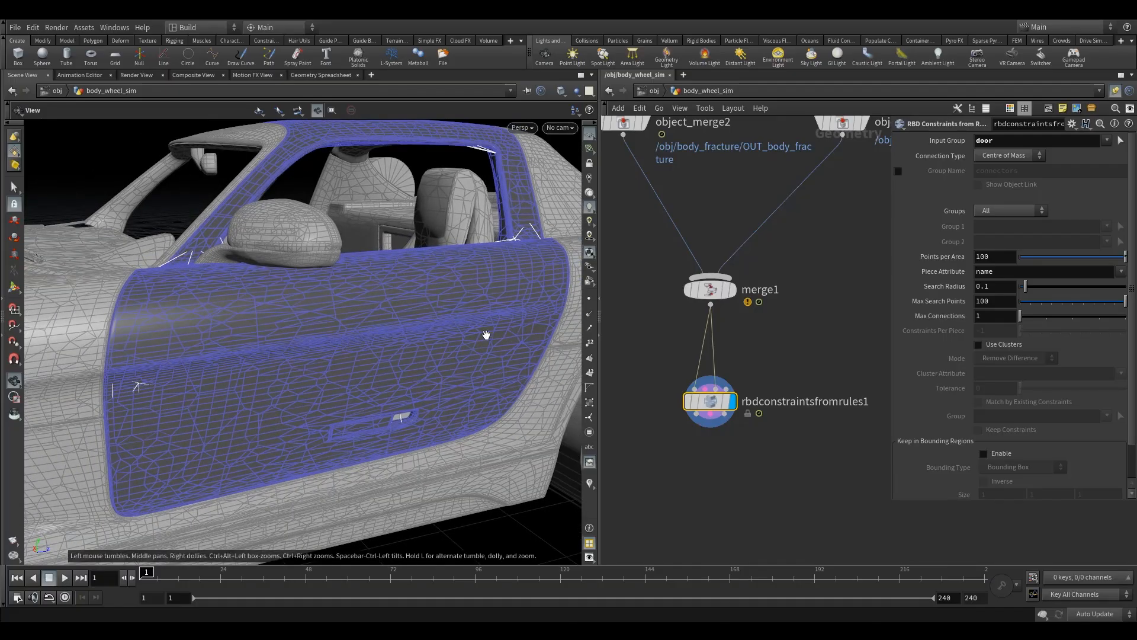
left_click(986, 159)
left_click_drag(648, 354, 765, 443)
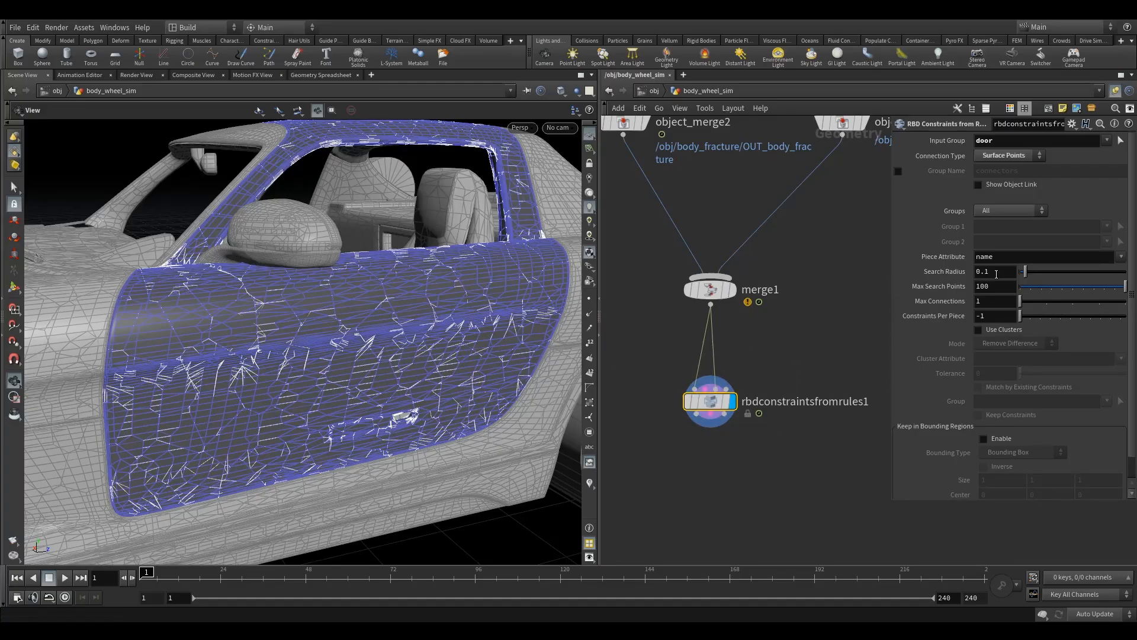
Step: Enable the constraint group name on rbdconstraintsfromrules1 and set it to bendy
left_click(898, 171)
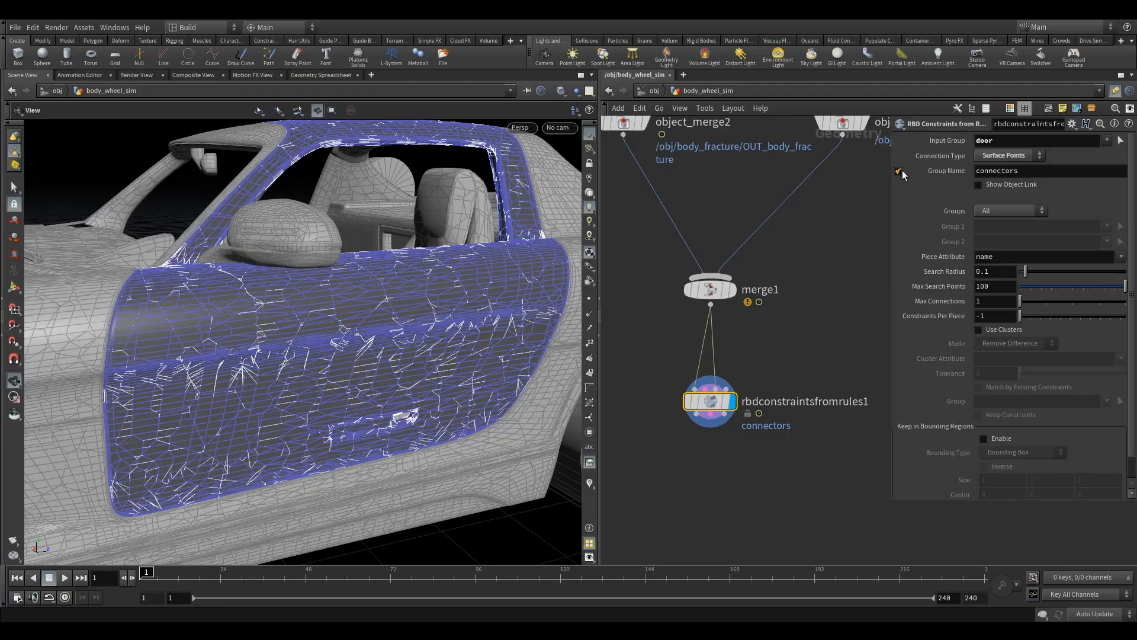
left_click(1023, 171)
left_click(1034, 175)
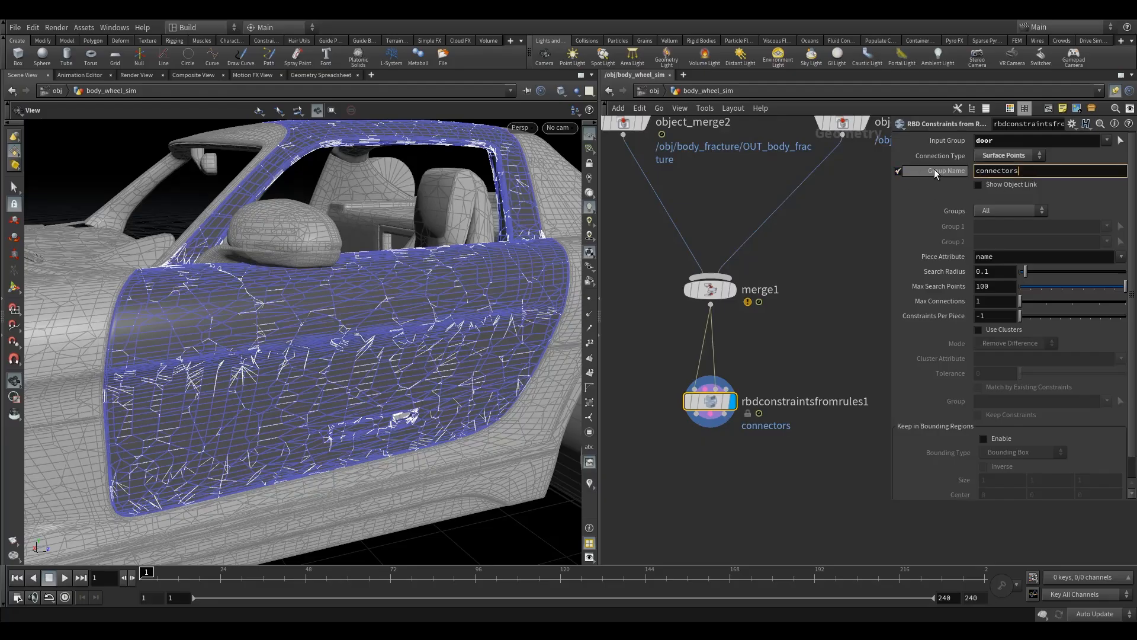
key("ctrl+a")
type("ben")
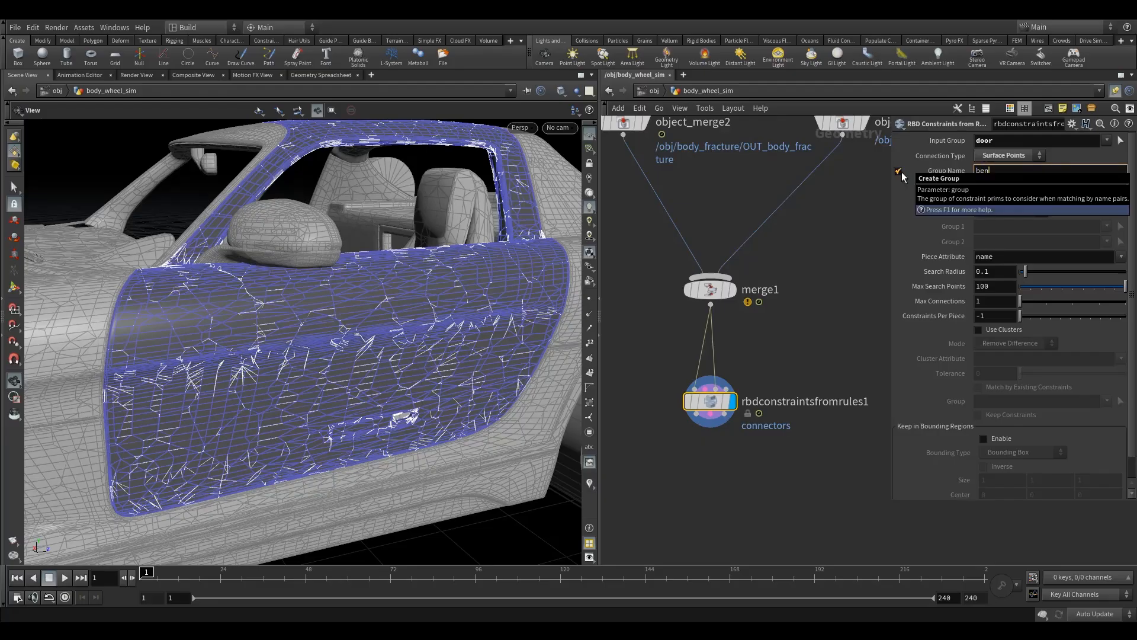
type("dy")
key("Return")
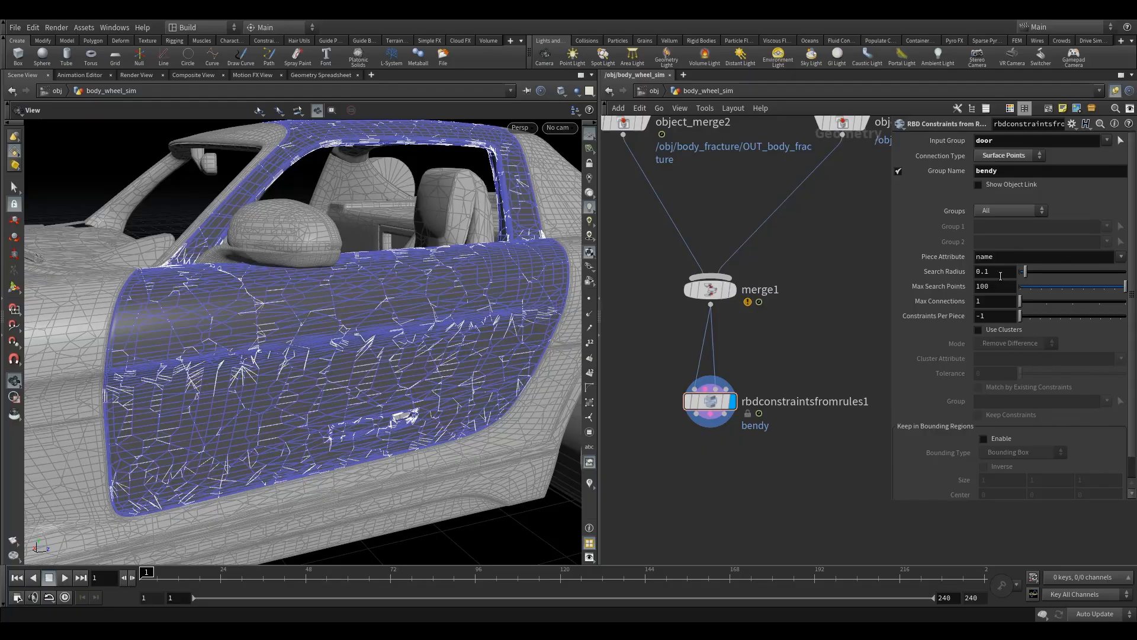
Step: Limit the door constraints to 4 constraints per piece
double_click(990, 319)
type("4")
key("Return")
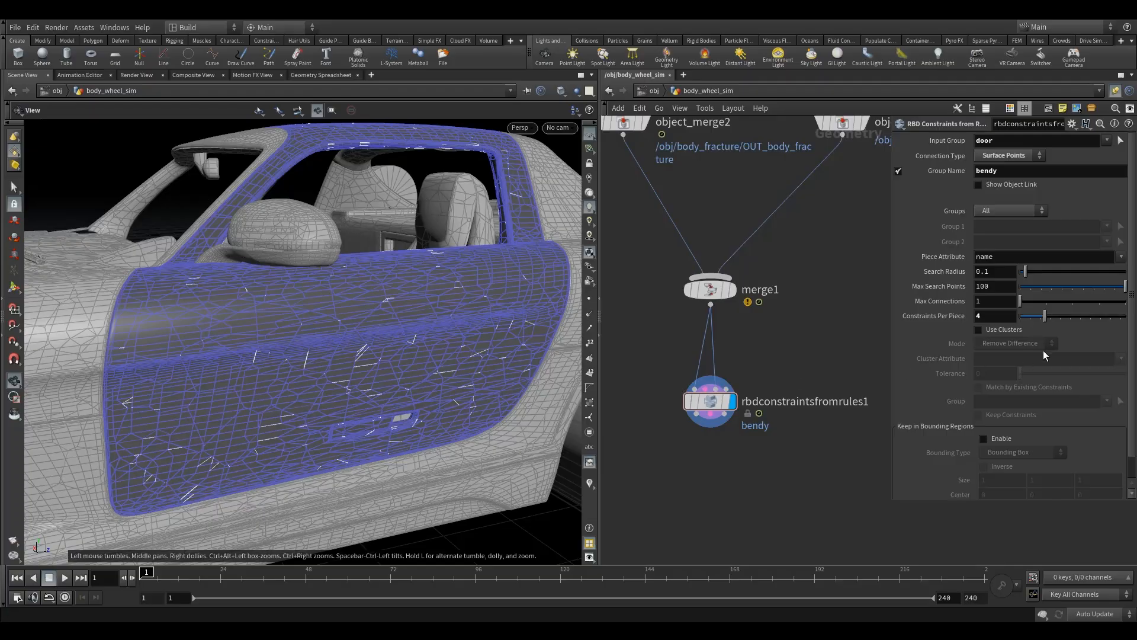
Step: Duplicate rbdconstraintsfromrules1 below the original and connect its geometry, constraint and proxy outputs to the copy
left_click_drag(710, 401, 710, 383)
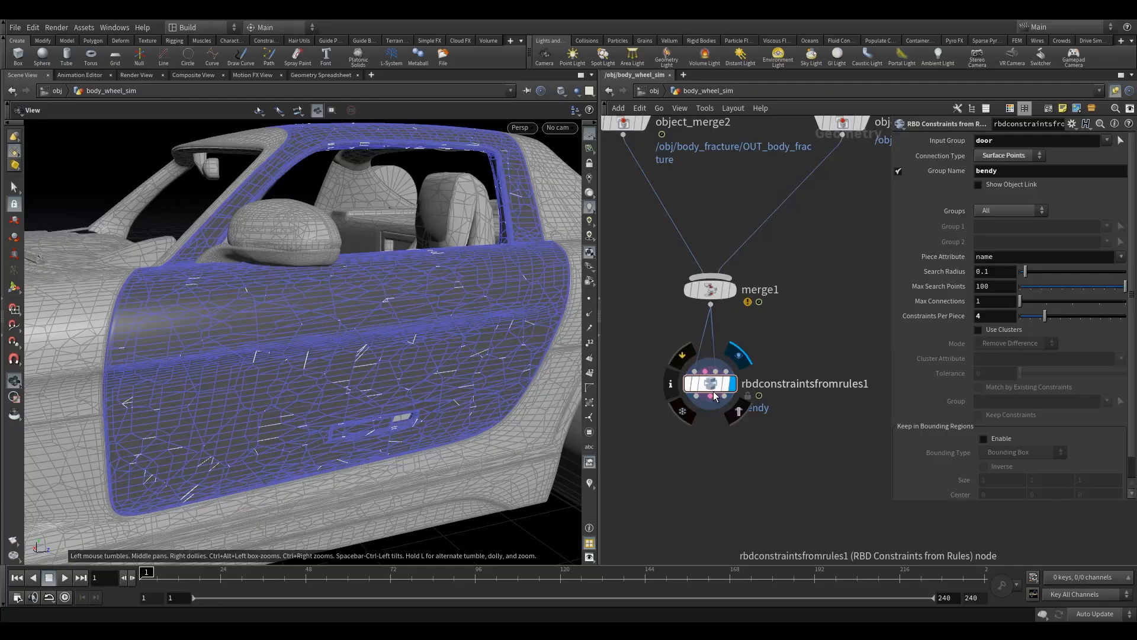
left_click_drag(698, 406, 705, 472, "alt")
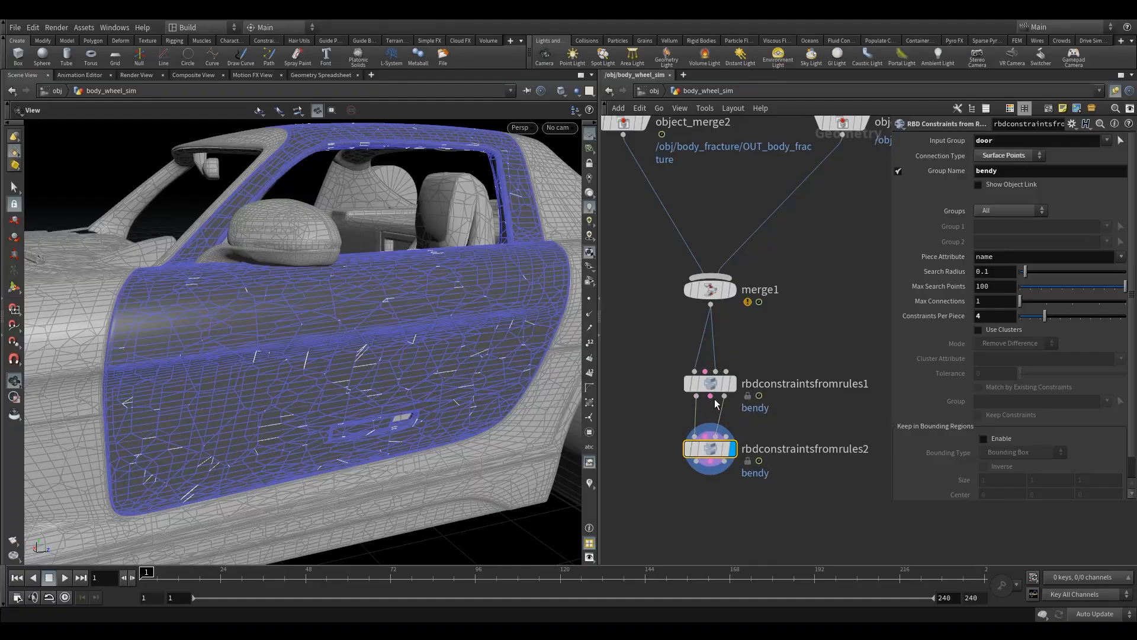
left_click(725, 382)
left_click_drag(710, 396, 709, 425)
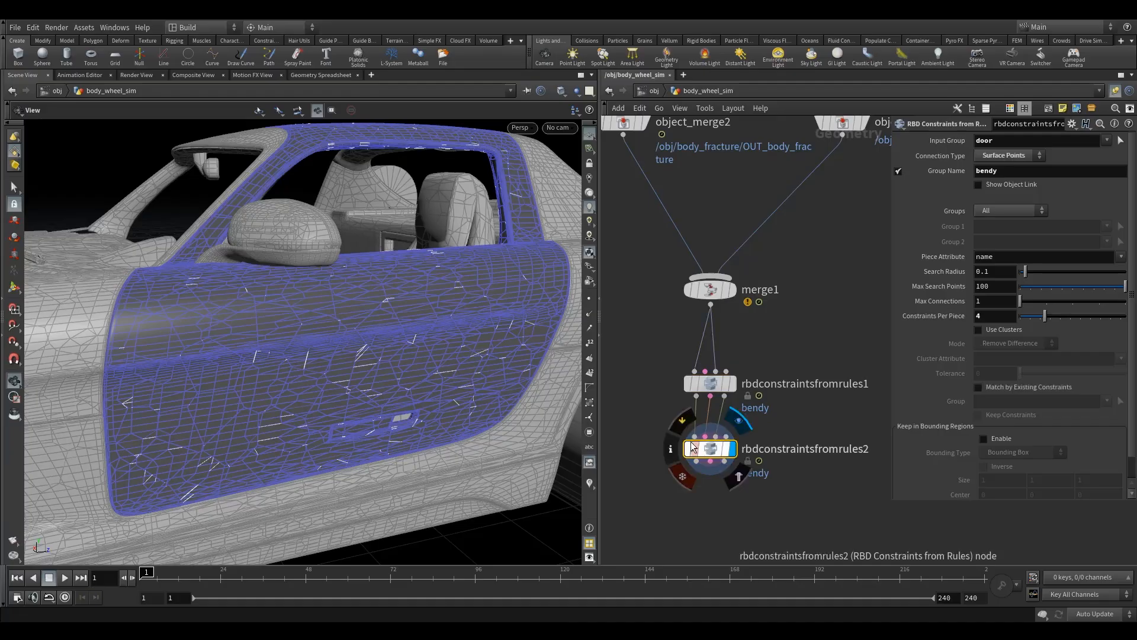
Step: Set the input group of rbdconstraintsfromrules2 to notdoor only, removing door
left_click(710, 454)
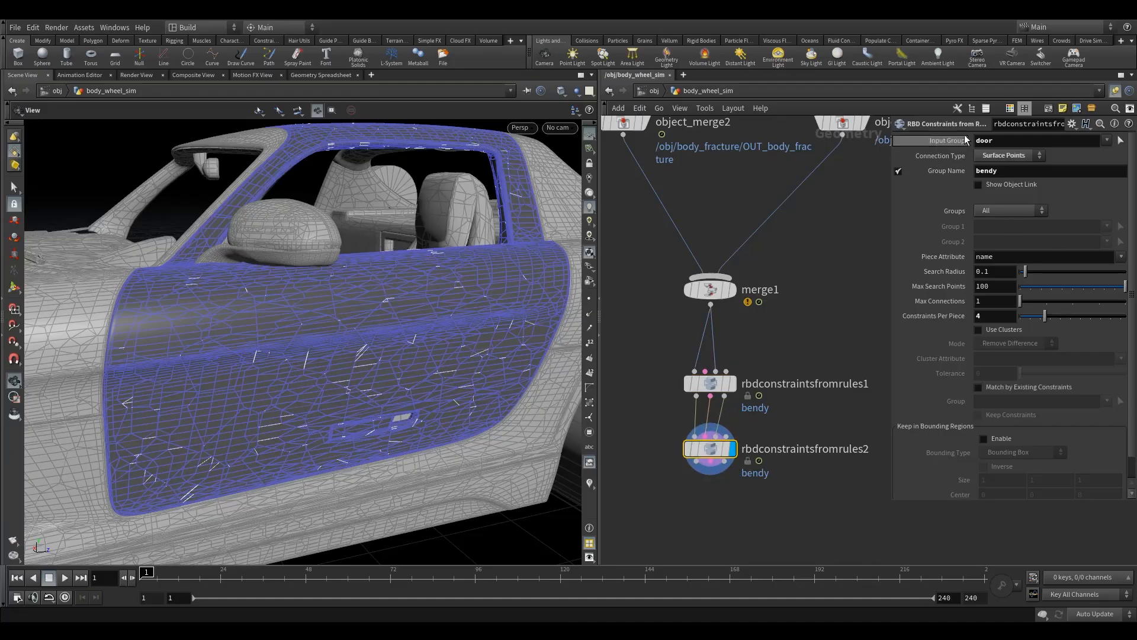
left_click(1105, 140)
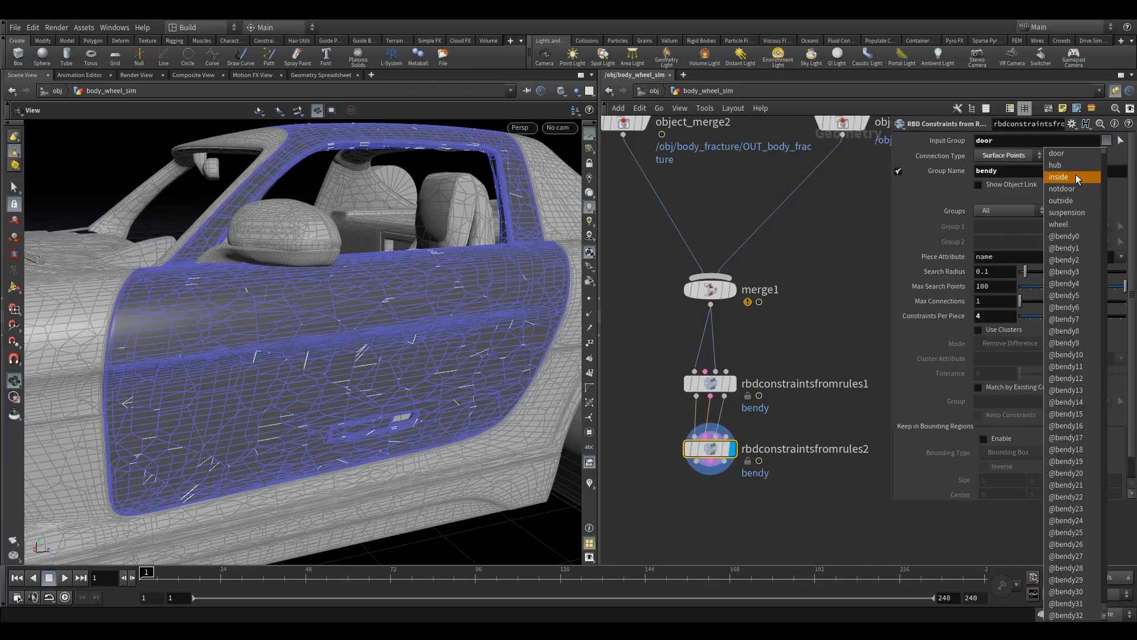
left_click(1072, 187)
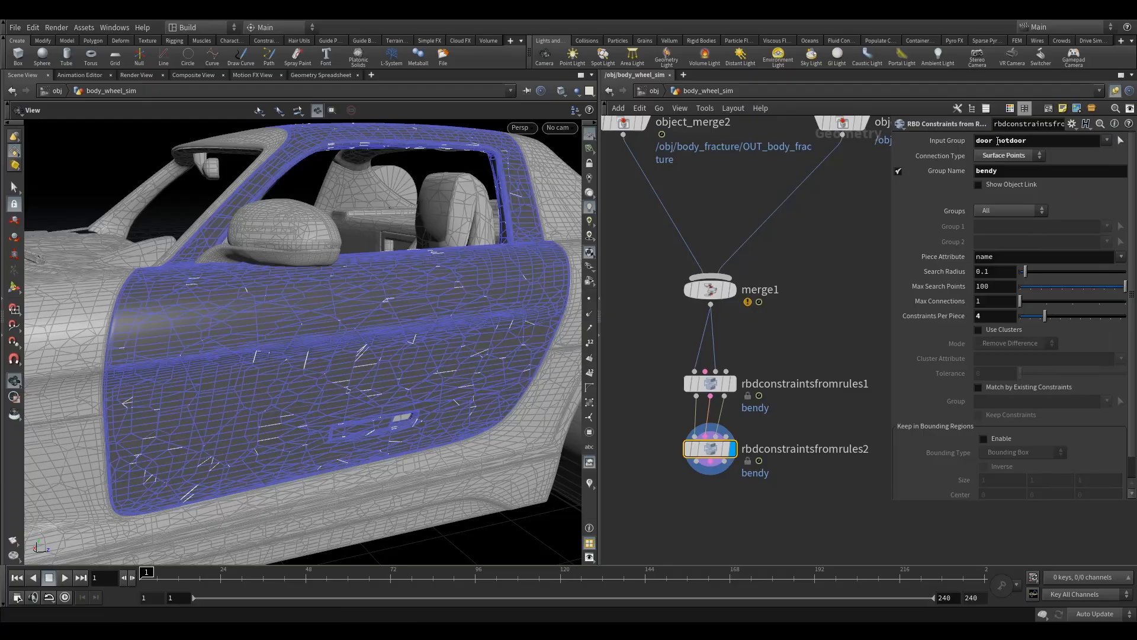
left_click(998, 141)
left_click_drag(995, 147, 946, 148)
key("BackSpace")
key("Return")
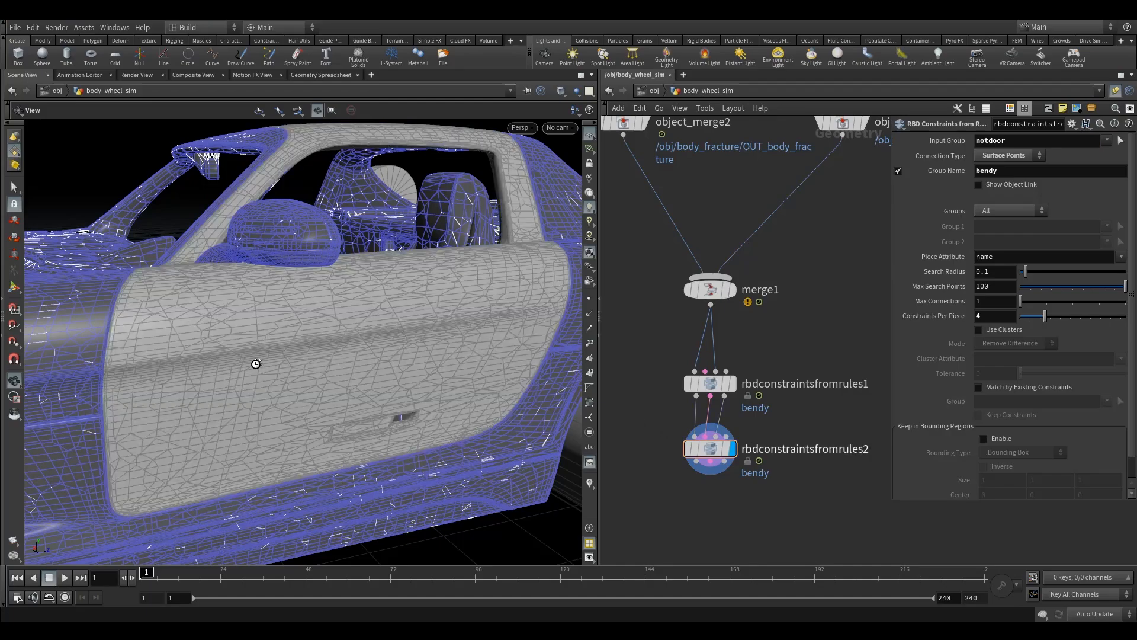
Step: Examine the constraint lines across the car body outside the door from several angles
left_click_drag(300, 361, 259, 382)
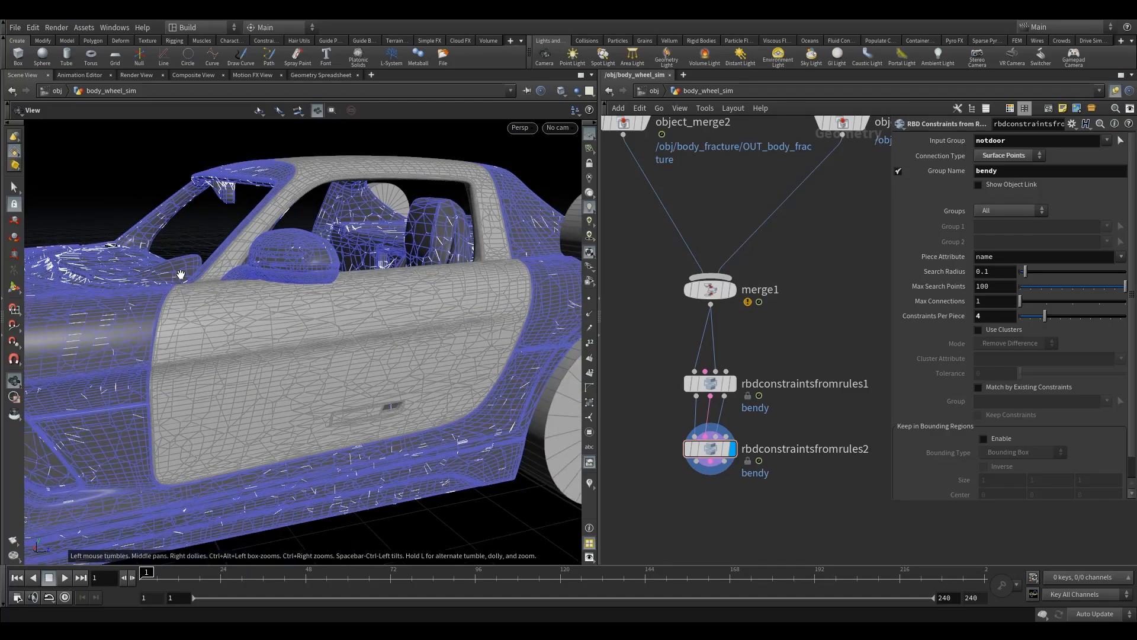
left_click_drag(353, 340, 323, 373)
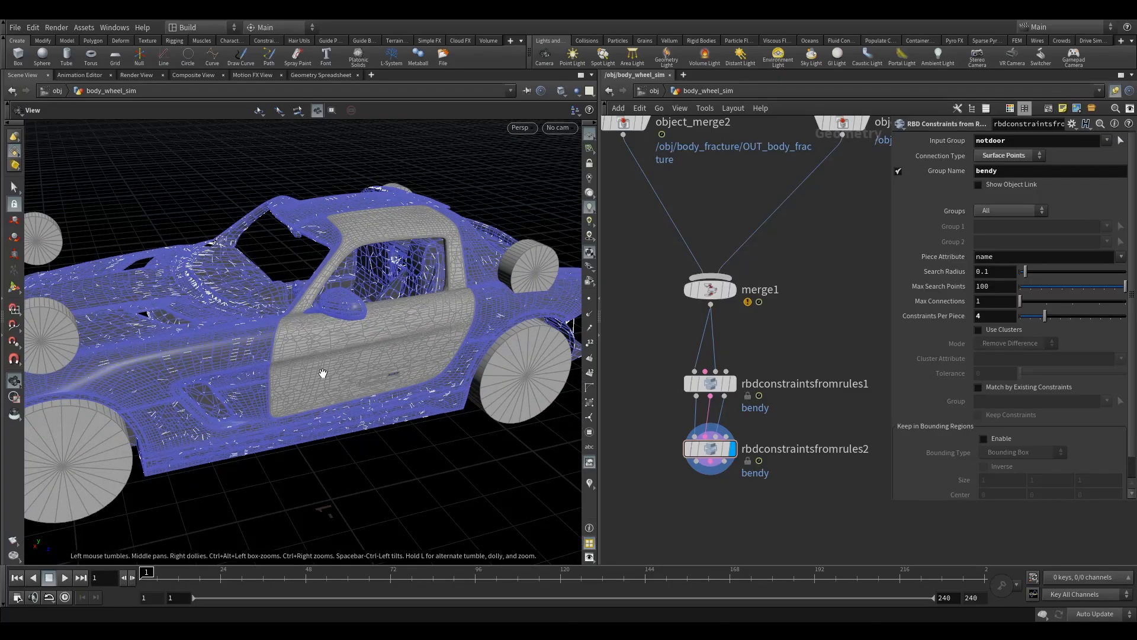
left_click_drag(323, 373, 308, 359)
mouse_move(225, 315)
left_mouse_down()
mouse_move(243, 323)
mouse_move(233, 325)
left_mouse_up()
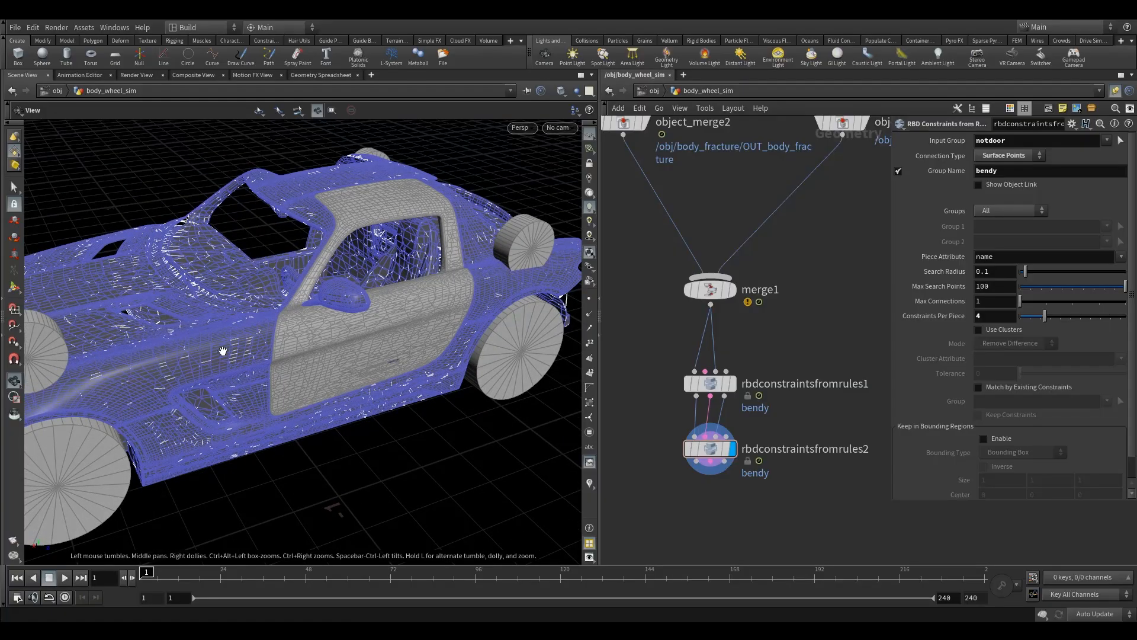
left_click_drag(223, 350, 231, 342)
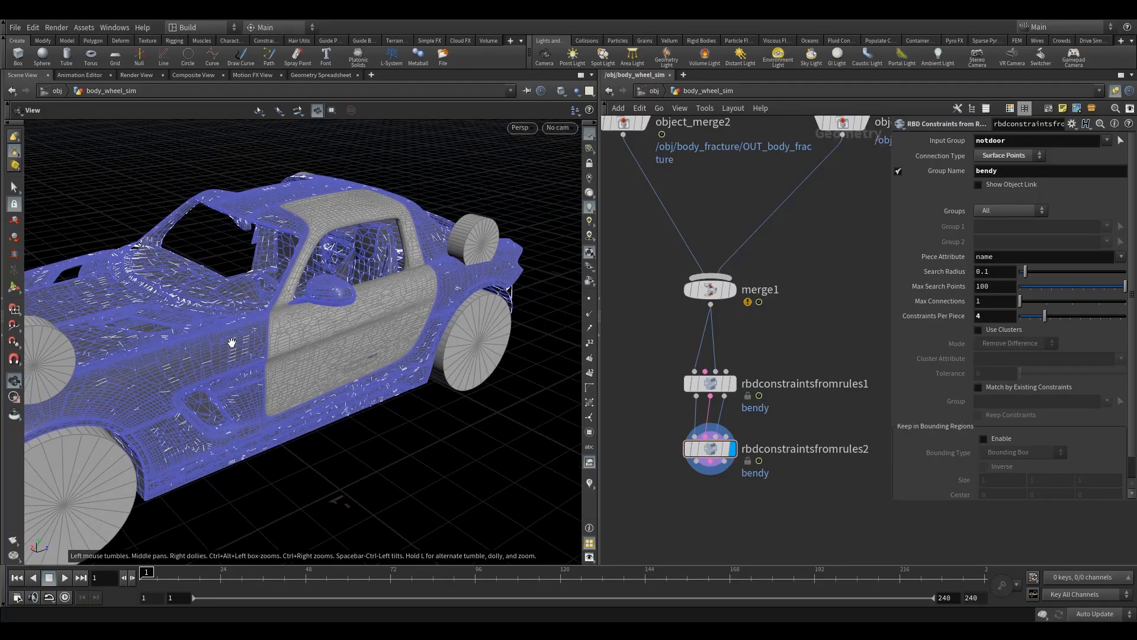
left_click_drag(232, 342, 325, 364)
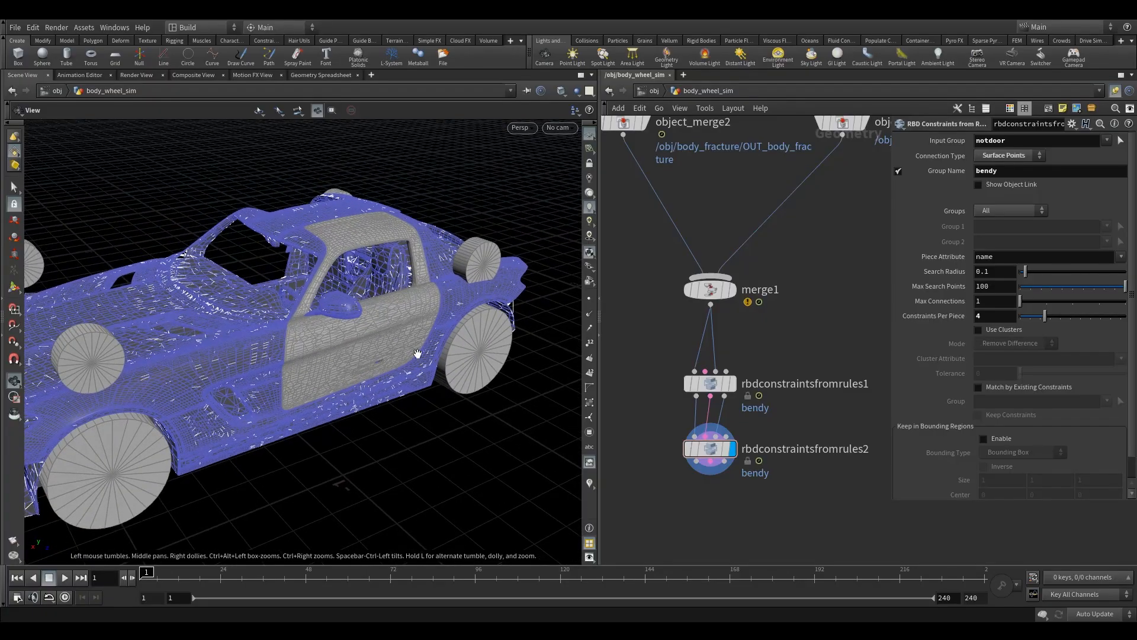
mouse_move(361, 361)
left_mouse_down()
mouse_move(316, 383)
mouse_move(344, 370)
left_mouse_up()
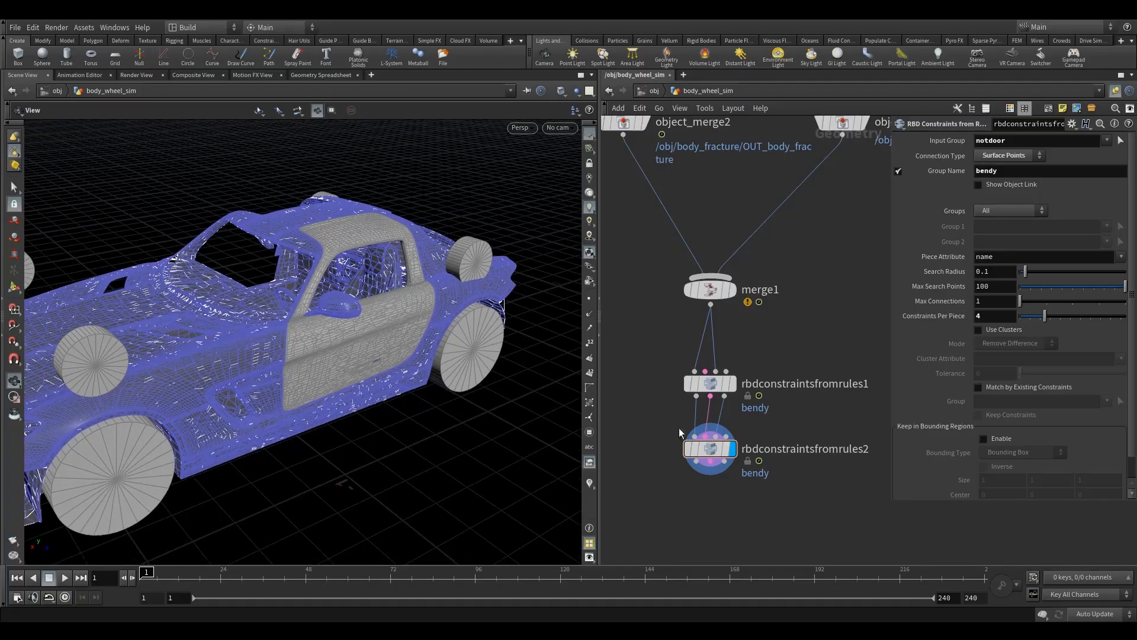
left_click(702, 449)
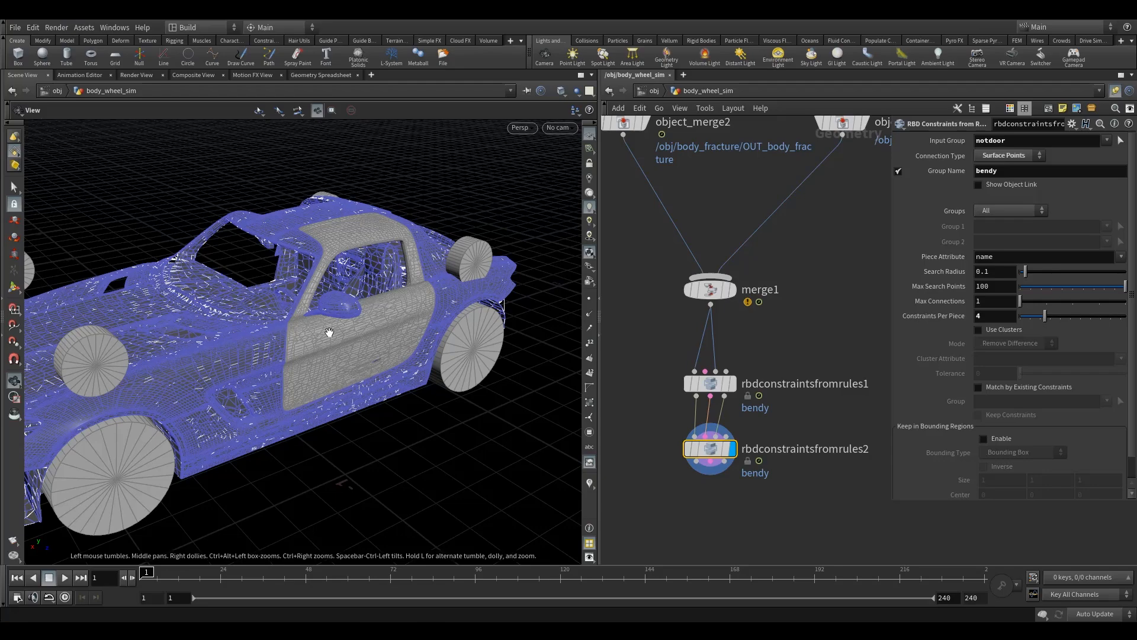
Step: Move rbdconstraintsfromrules1 and rbdconstraintsfromrules2 closer together beneath merge1 in the network
mouse_move(711, 388)
left_click_drag(711, 388, 711, 372)
left_click_drag(711, 451, 711, 435)
left_click_drag(641, 411, 743, 454)
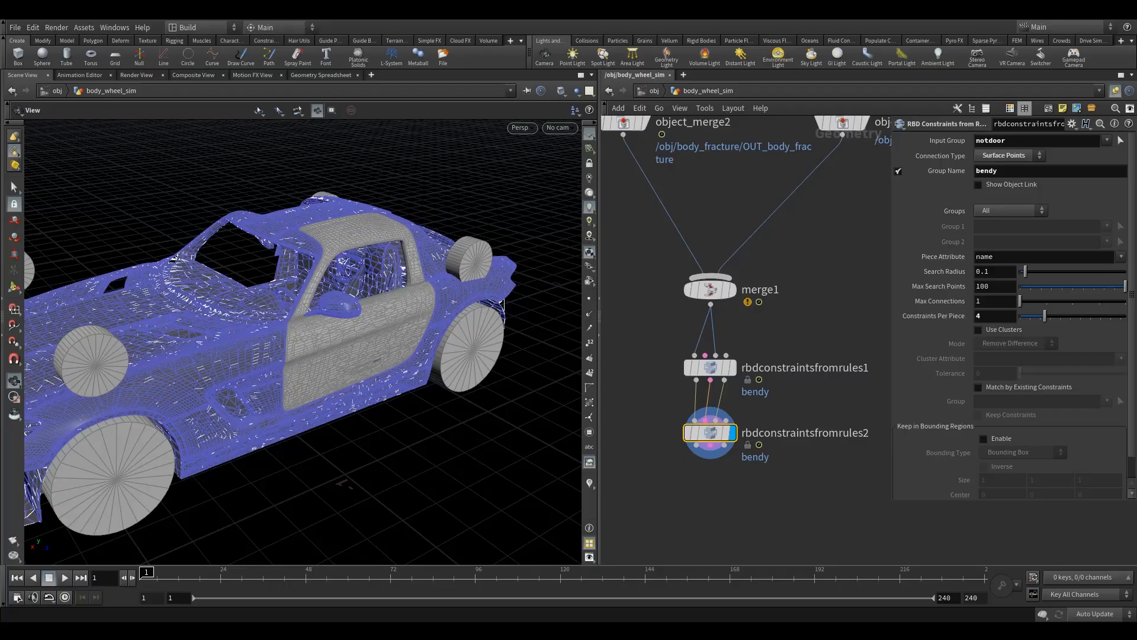
middle_click_drag(723, 481, 718, 381)
left_click_drag(329, 261, 368, 218)
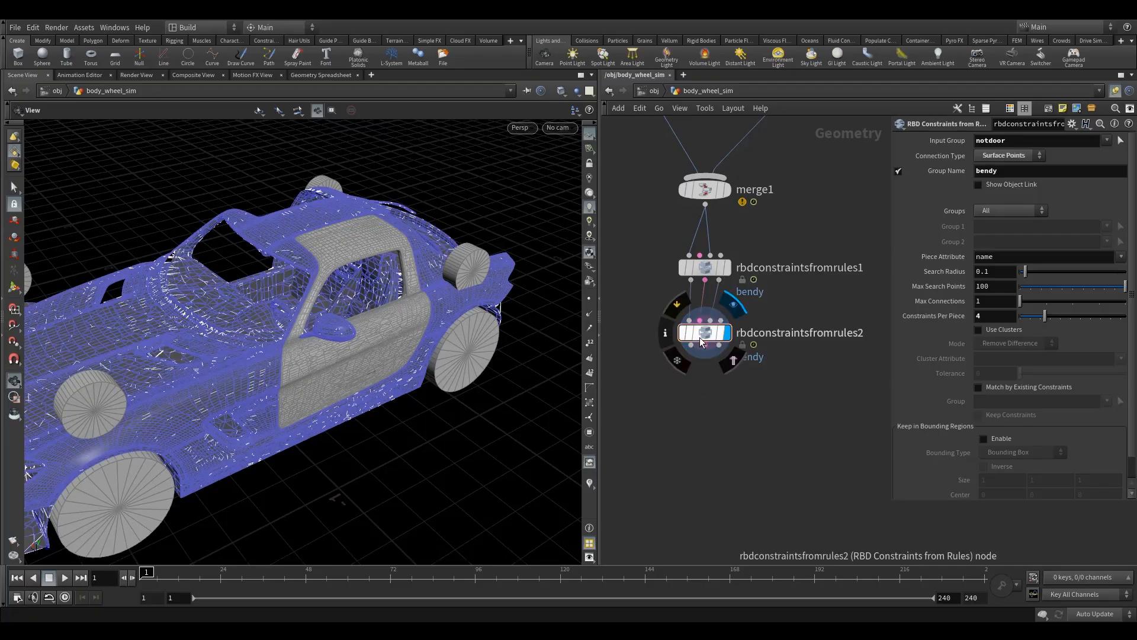
Step: Duplicate rbdconstraintsfromrules2 below itself, connect its geometry, constraint and proxy outputs to the copy, and set the update mode to Manual
left_click_drag(646, 317, 701, 386)
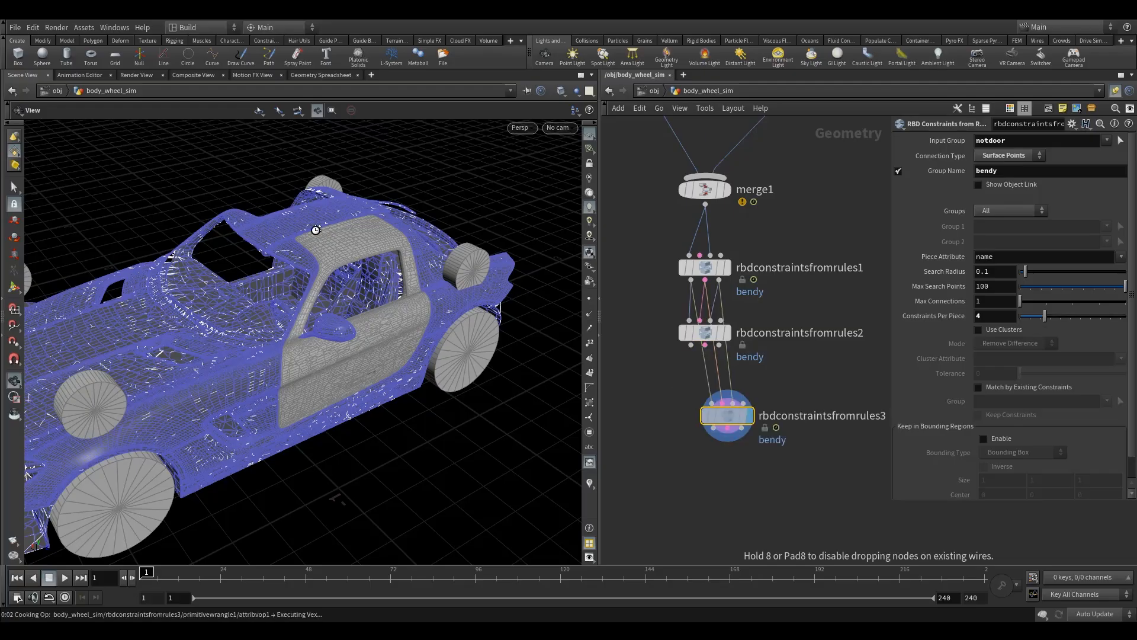
left_click_drag(691, 344, 701, 405)
left_click(705, 346)
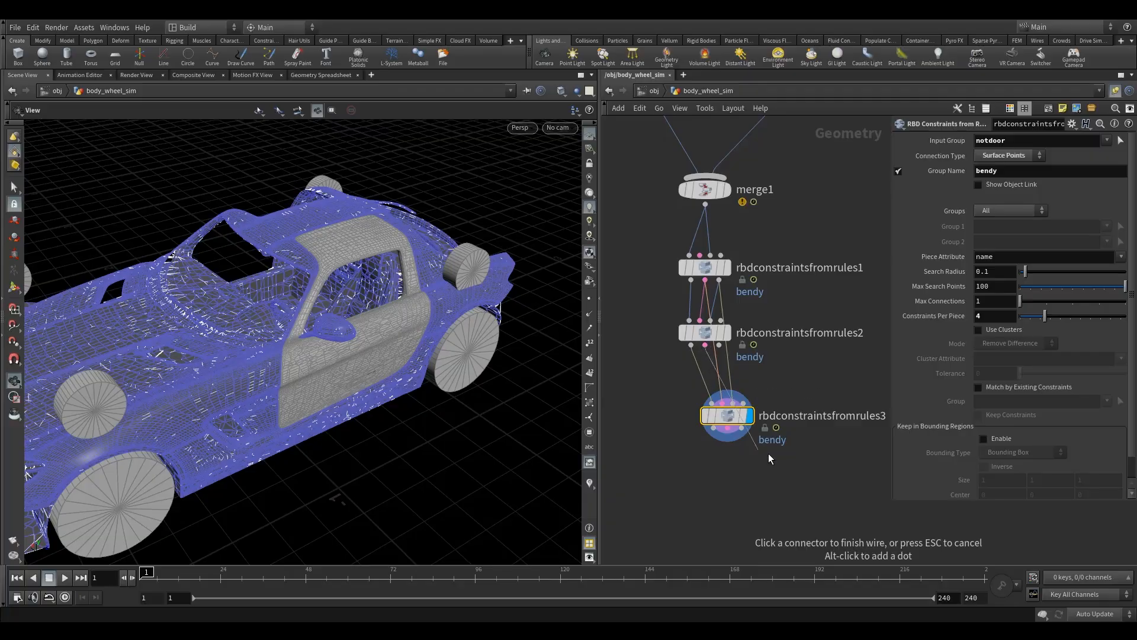
left_click(722, 402)
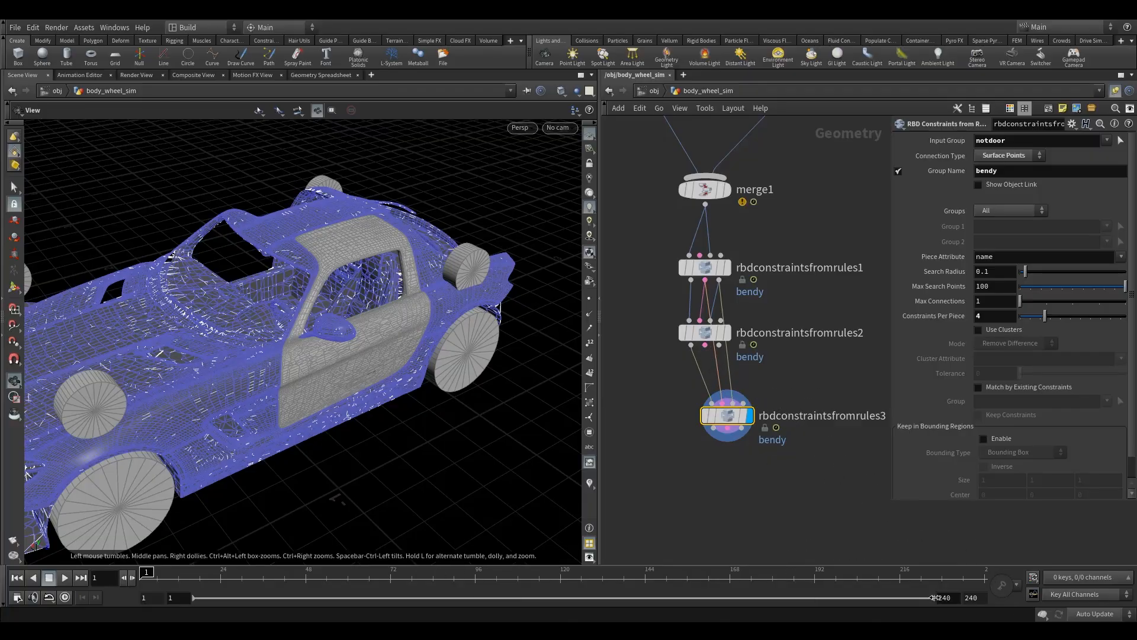
left_click(1094, 614)
left_click(1092, 614)
left_click(718, 346)
left_click_drag(706, 346, 709, 404)
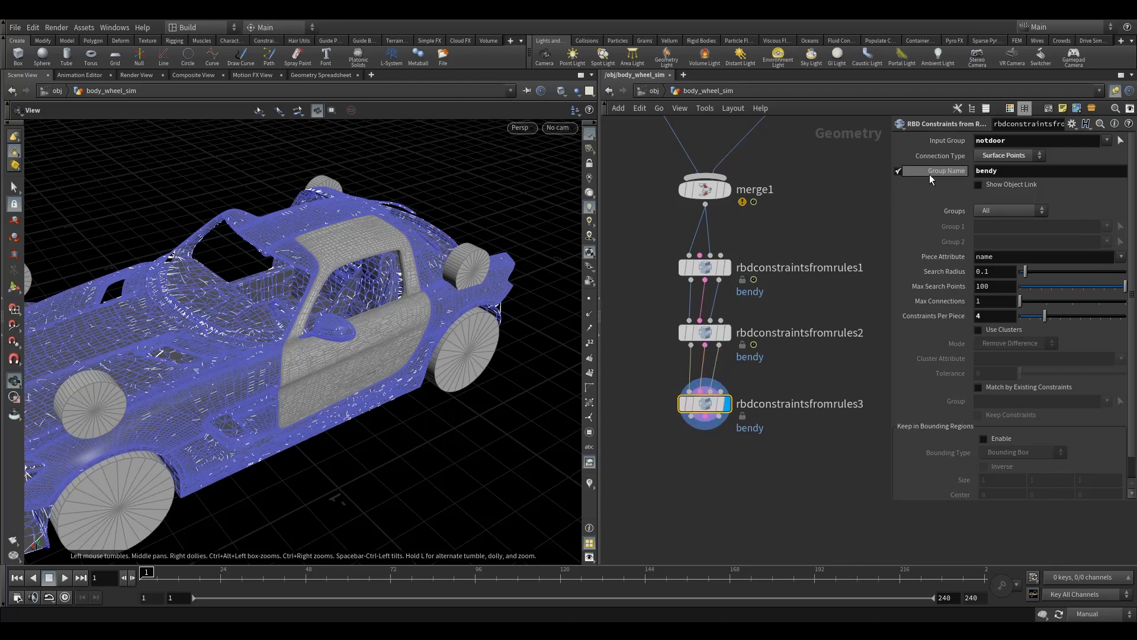
left_click(995, 157)
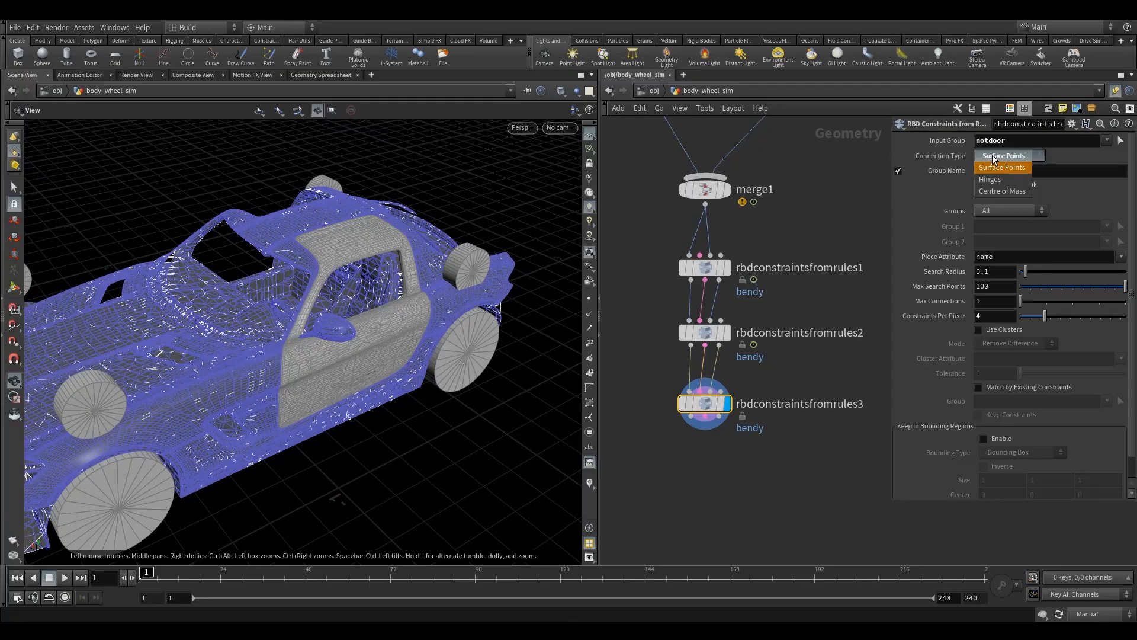
left_click(1014, 156)
left_click(1014, 156)
left_click(1065, 155)
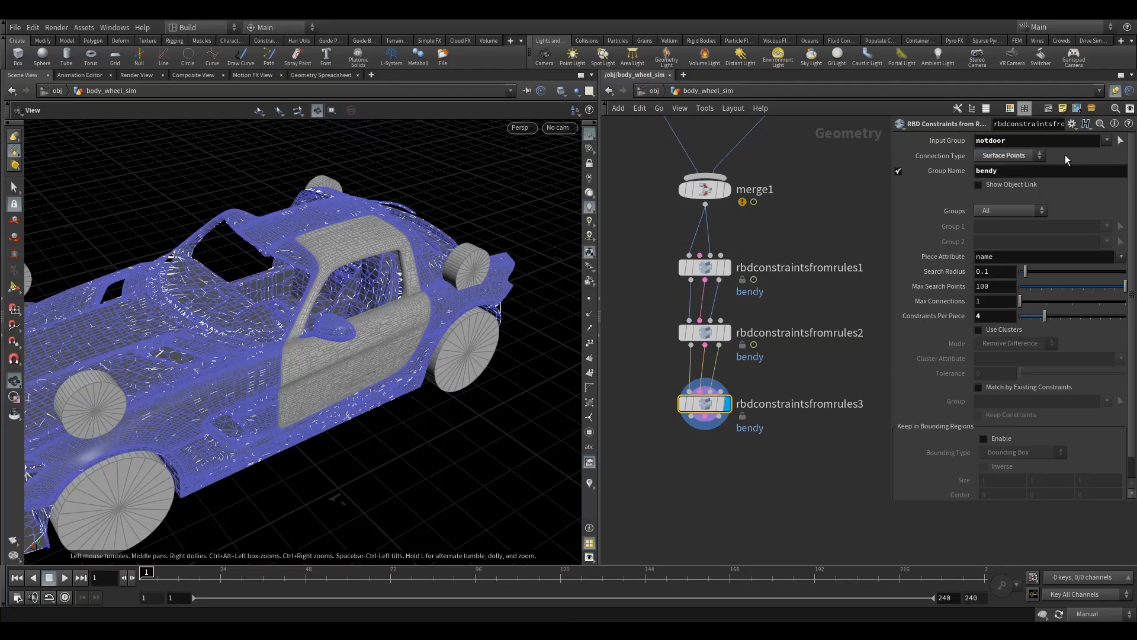
Step: Clear the input group of rbdconstraintsfromrules3 and set its Groups option to Group to Group
double_click(1026, 139)
key("BackSpace")
left_click(995, 211)
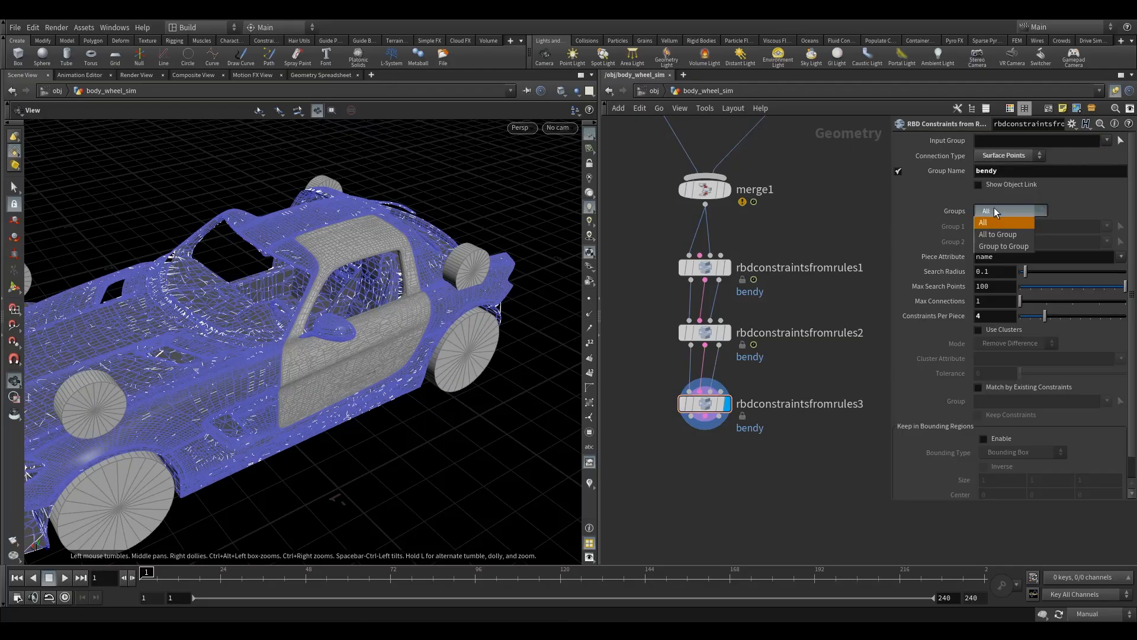
left_click(1000, 245)
Step: Name the constraint group of rbdconstraintsfromrules3 connectorsDoorNotDoor
double_click(992, 171)
type("connectorsDoorNotDoor")
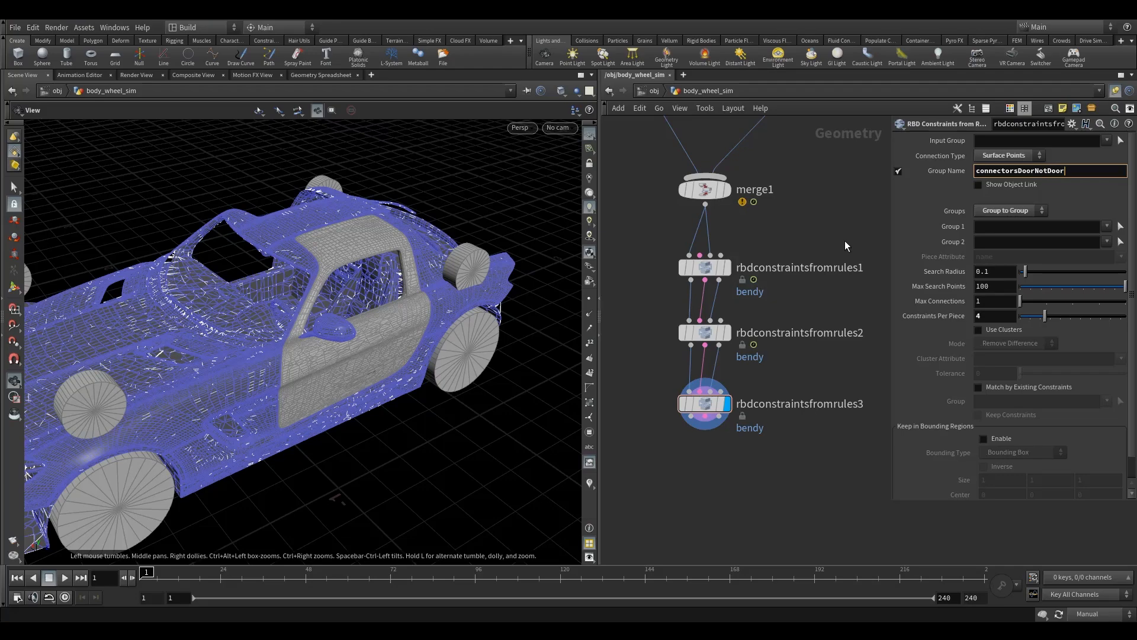
key("Return")
left_click(704, 403)
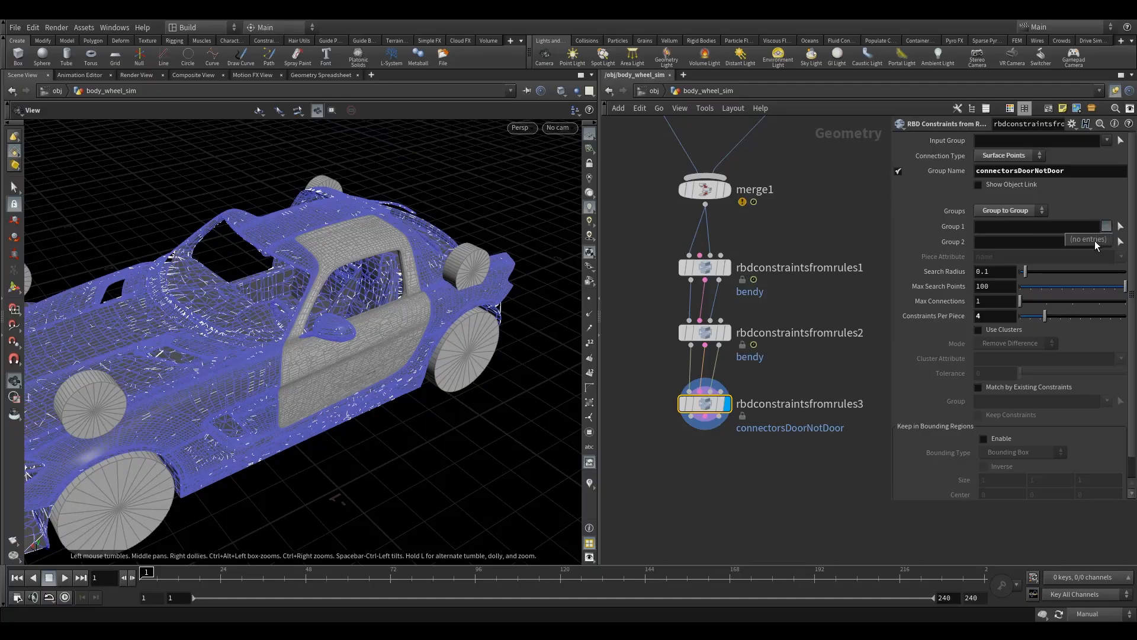
Step: Restore Auto Update, then set Group 1 to door and Group 2 to notdoor for the connector constraints
left_click(1096, 614)
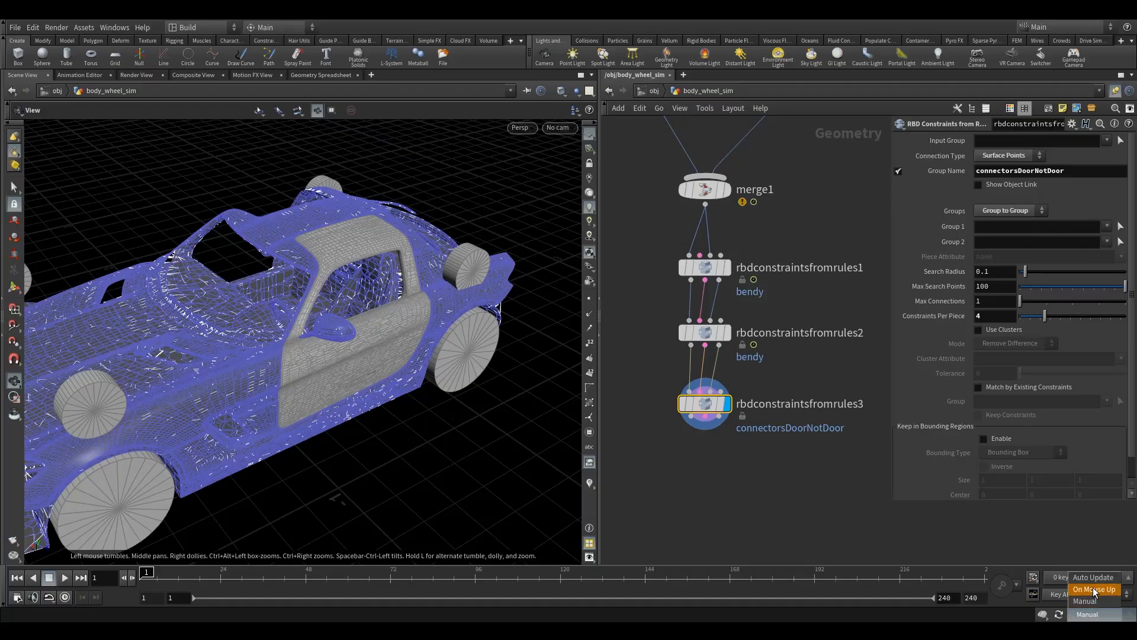
left_click(1073, 581)
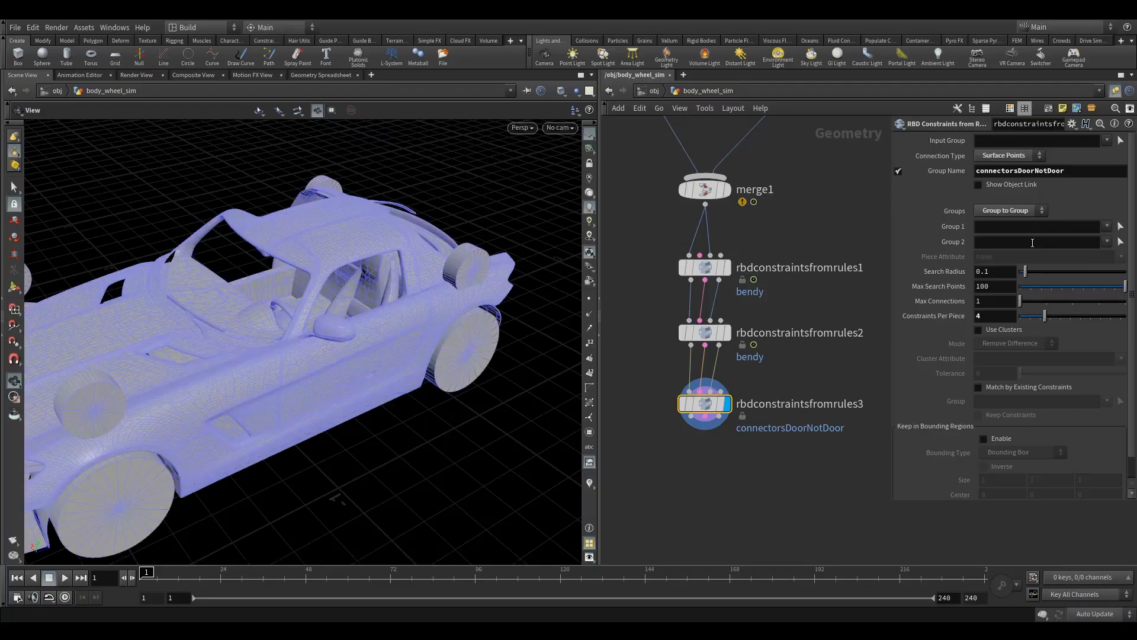
left_click(1107, 225)
left_click(1073, 242)
left_click(1107, 243)
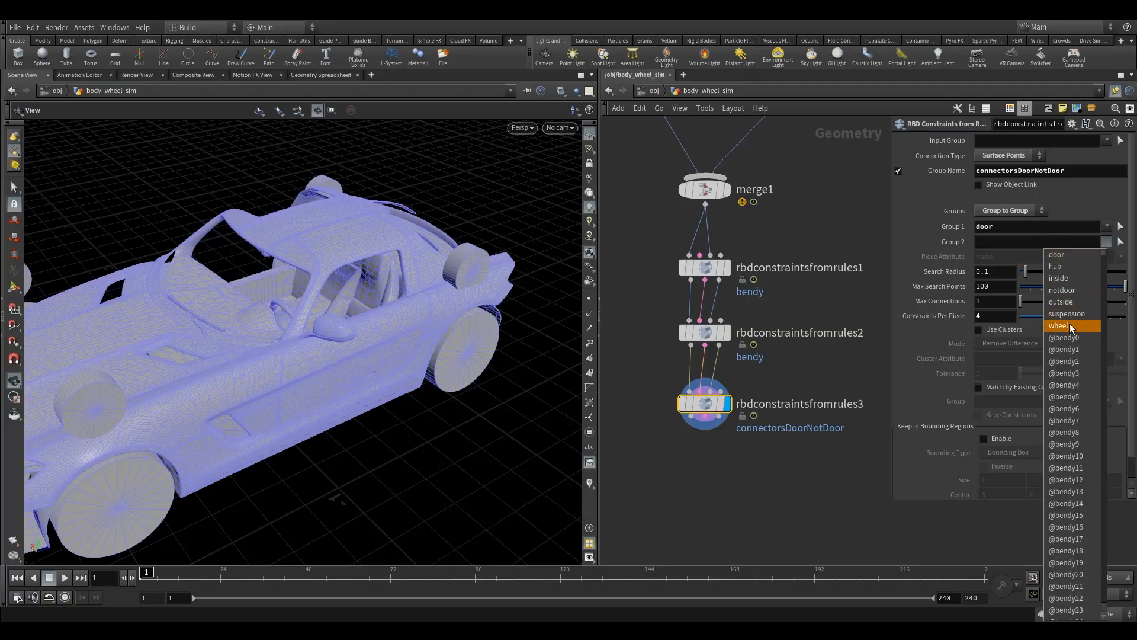
left_click(1066, 289)
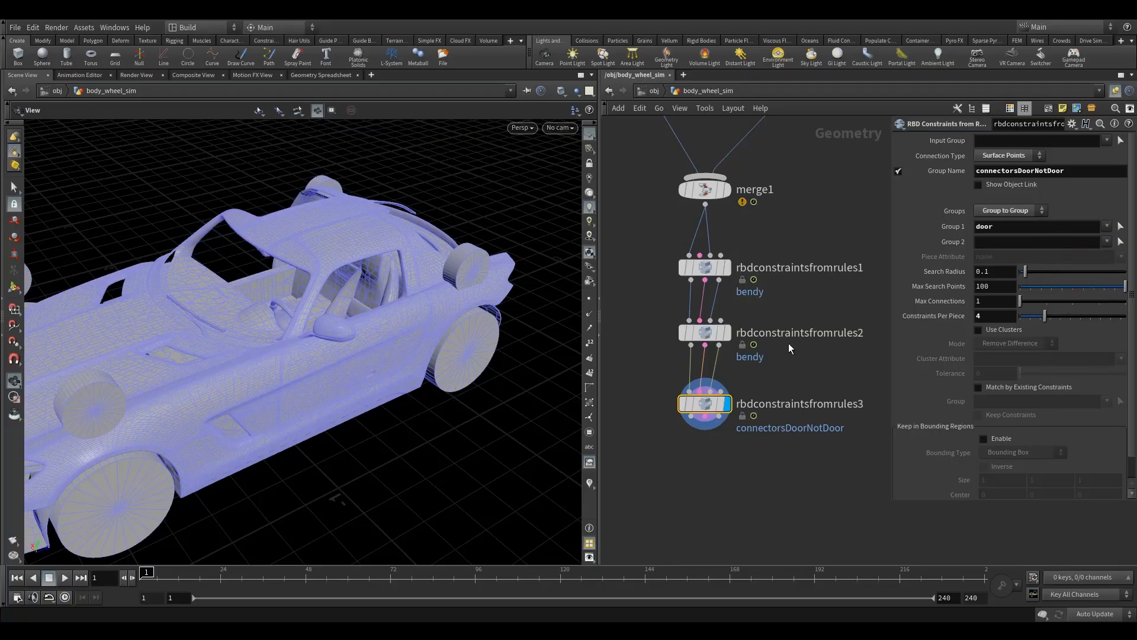
left_click_drag(341, 276, 308, 296)
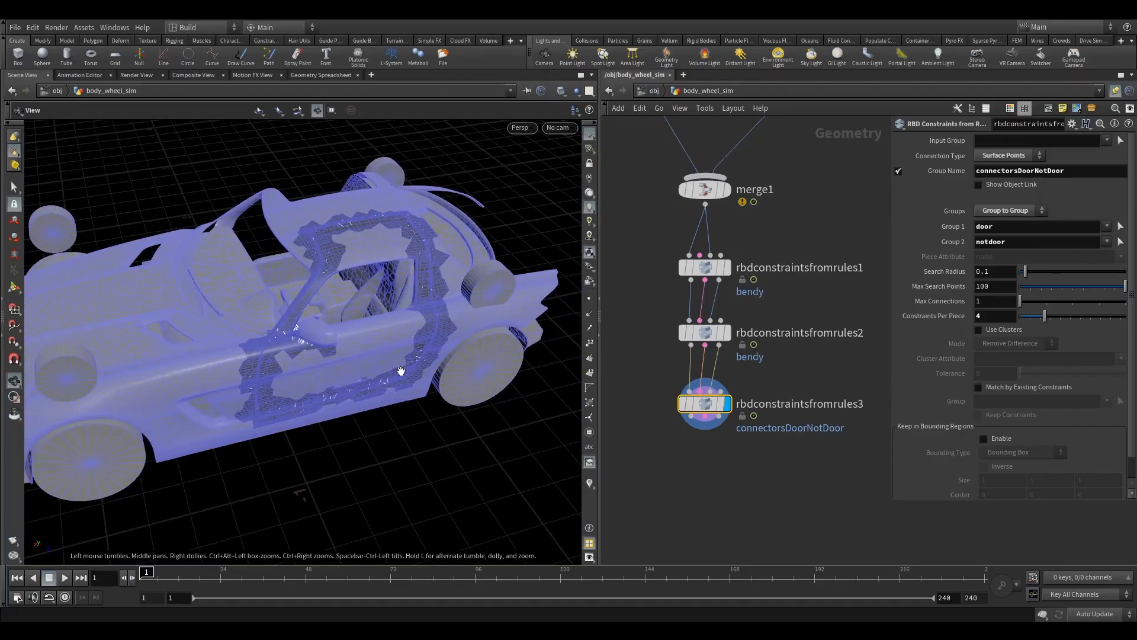
left_click_drag(320, 249, 358, 231)
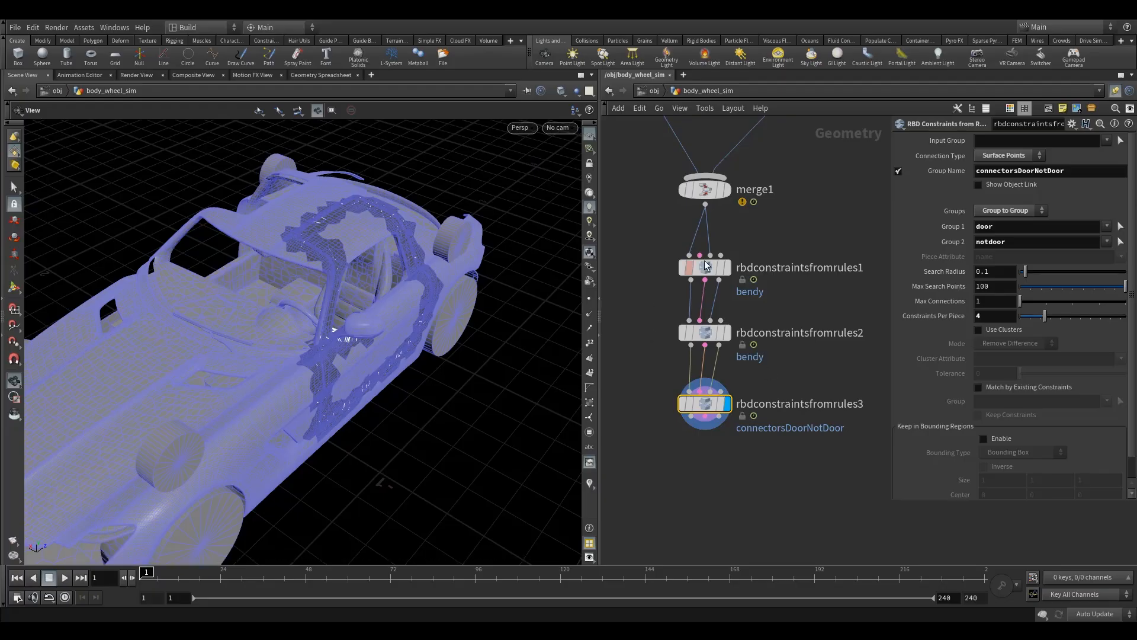
Step: Enable Keep in Bounding Regions with a bounding box on rbdconstraintsfromrules3 and shift the node slightly down
scroll(1059, 350, "down", 1)
left_click(984, 423)
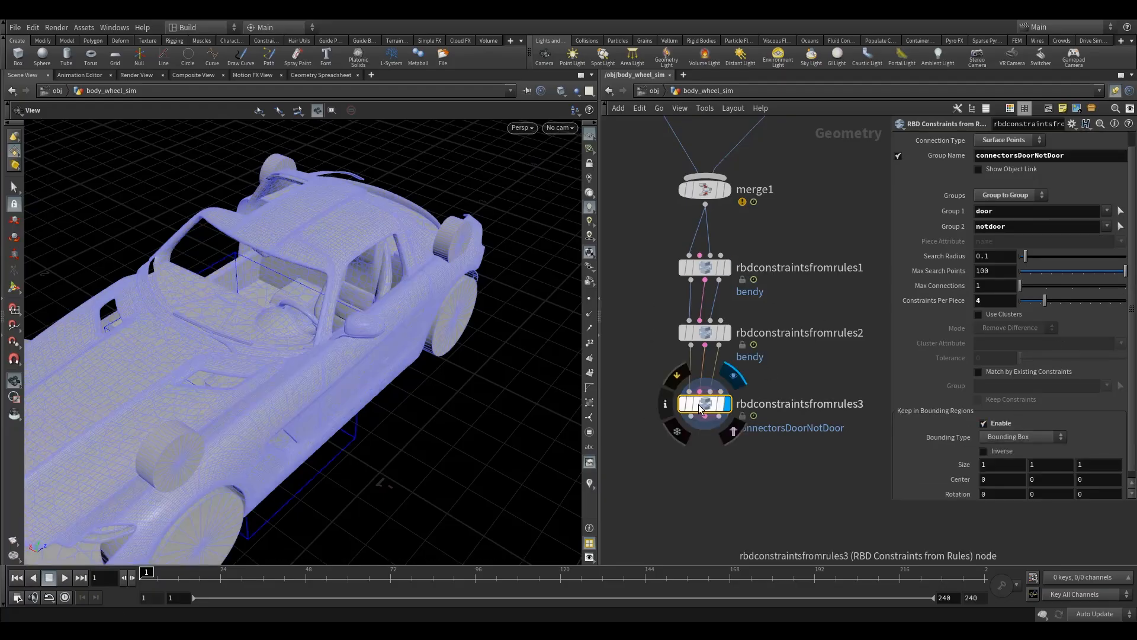
left_click_drag(700, 404, 700, 412)
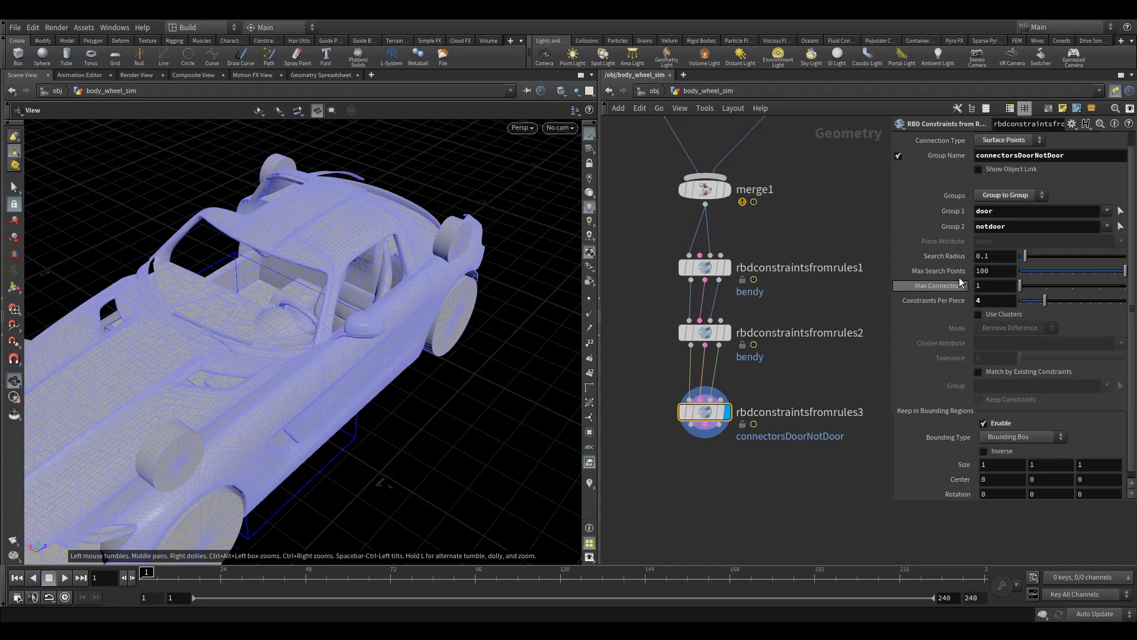
scroll(1037, 457, "down", 1)
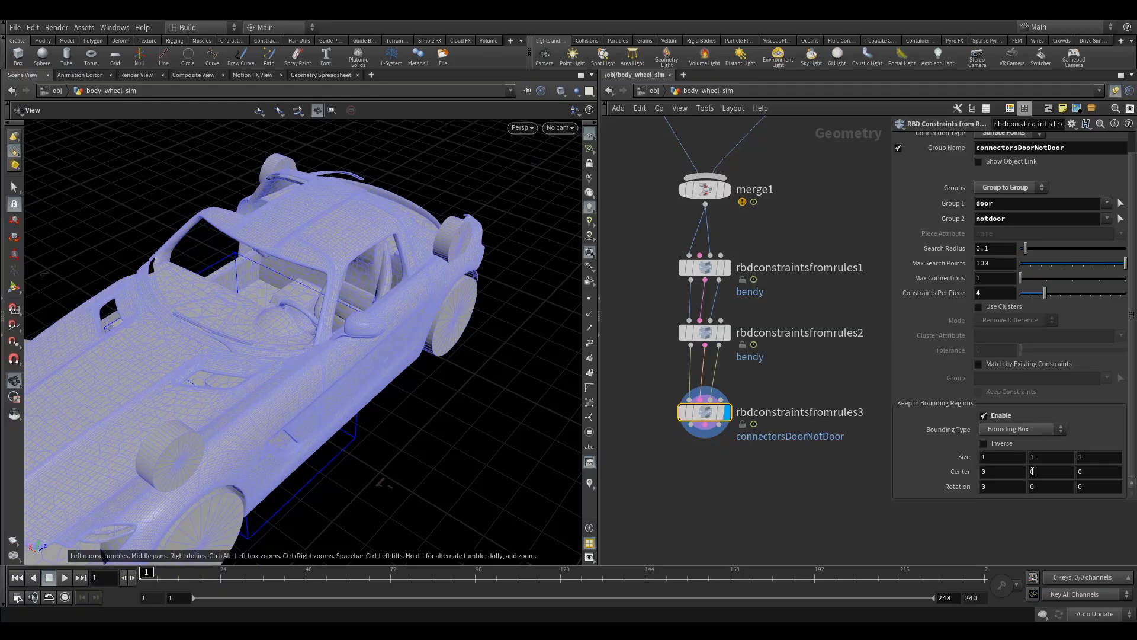
Step: Set the bounding box center to X 0.3 and Z 0.5
left_click(1006, 477)
left_click(1089, 472)
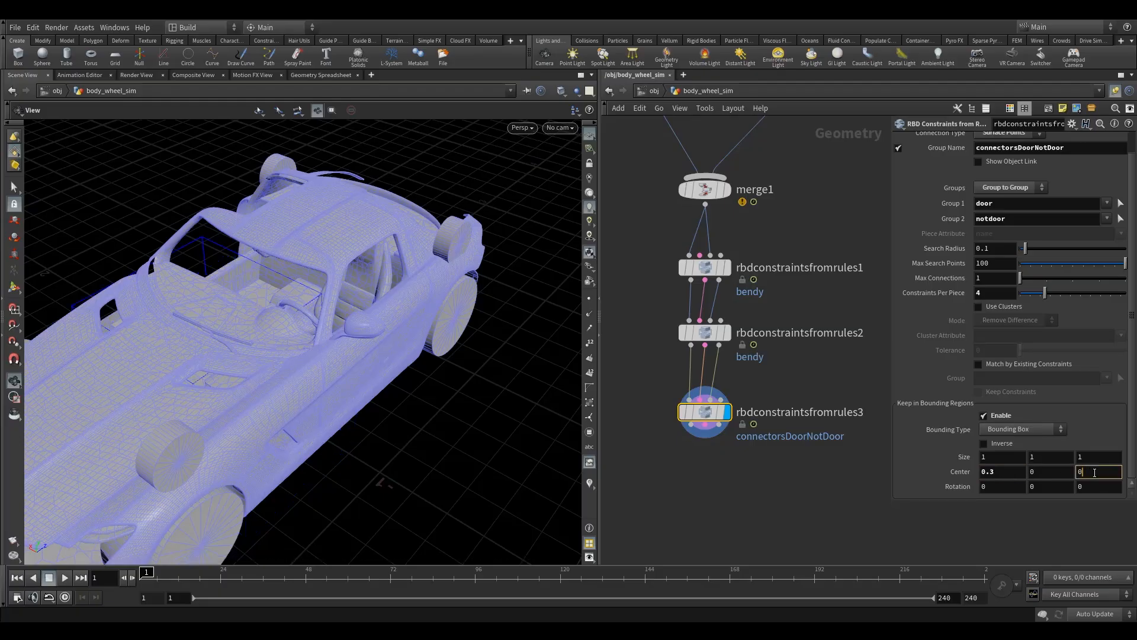
type(".5")
left_click(762, 493)
left_click_drag(650, 378, 745, 471)
left_click_drag(192, 403, 226, 364)
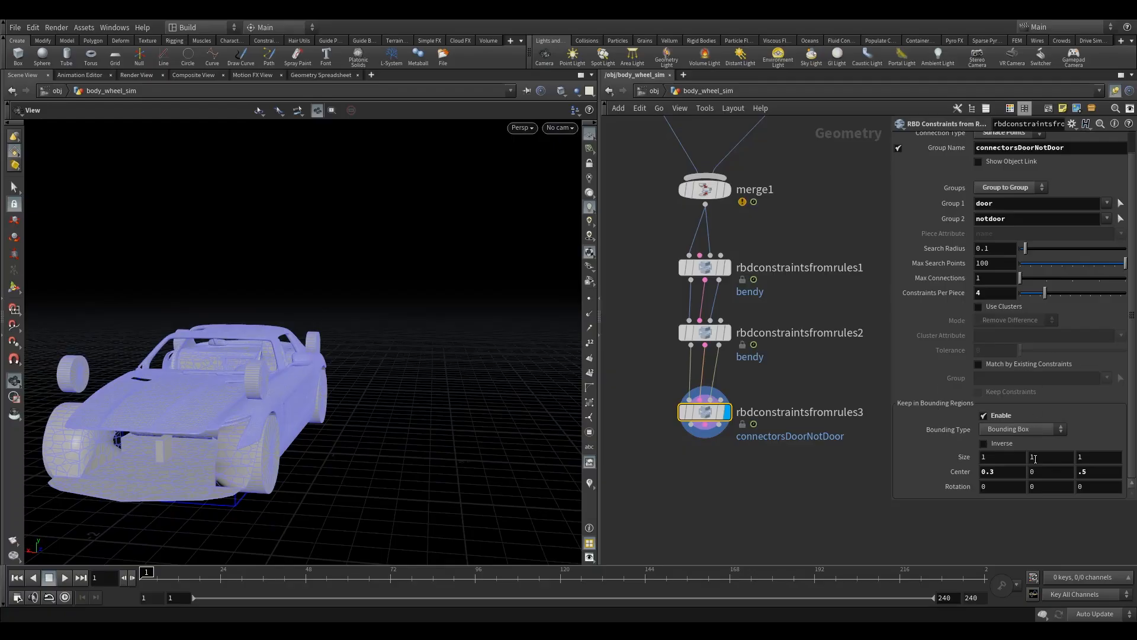
Step: Raise the bounding box center to Y 1 and check the door connector constraints on the roof
left_click_drag(1039, 472, 946, 476)
type("1")
key("Return")
left_click_drag(225, 350, 183, 361)
right_click_drag(183, 361, 310, 373)
left_click_drag(310, 373, 320, 328)
left_click_drag(320, 389, 249, 425)
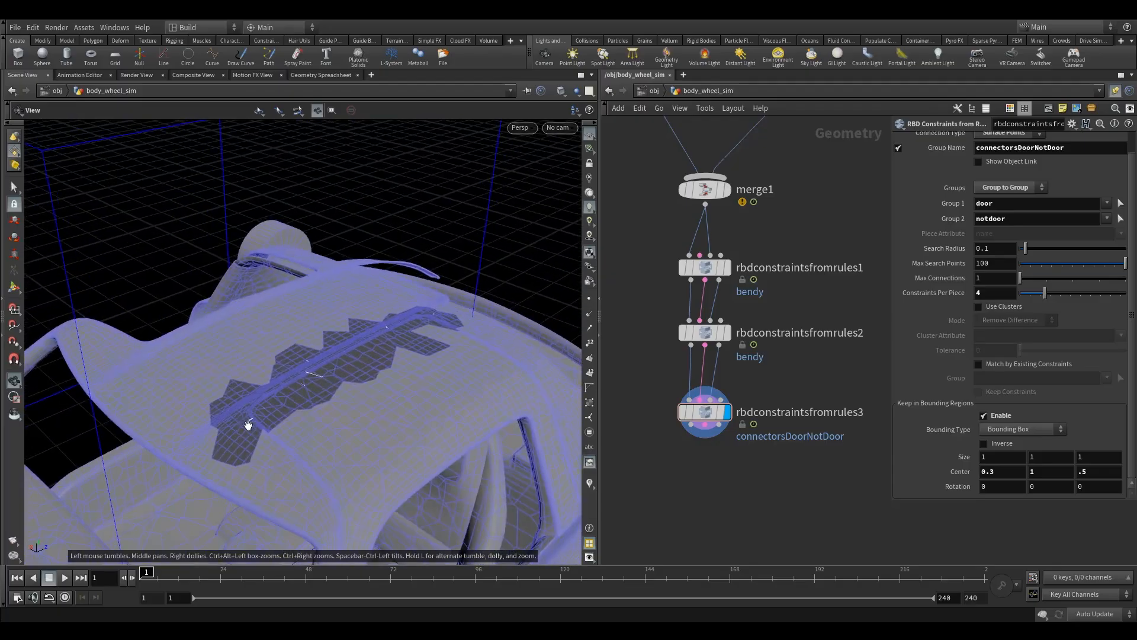
Step: Move rbdconstraintsfromrules3 closer beneath rbdconstraintsfromrules2 and review the bounding box around the whole car
scroll(1079, 265, "up", 2)
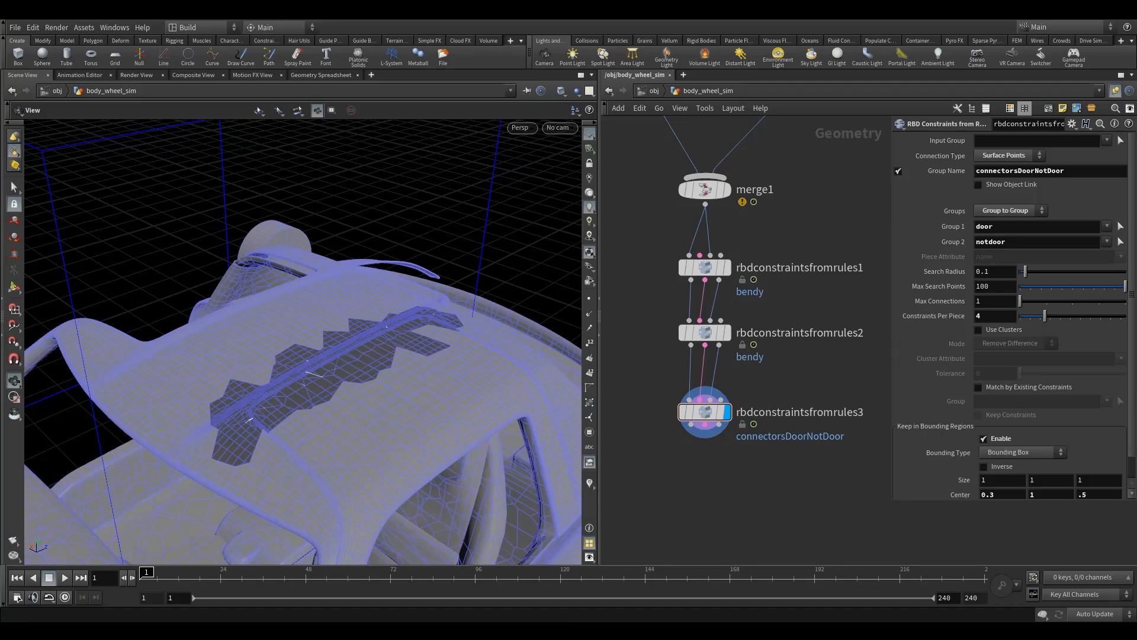
left_click_drag(651, 389, 747, 472)
left_click_drag(716, 413, 716, 397)
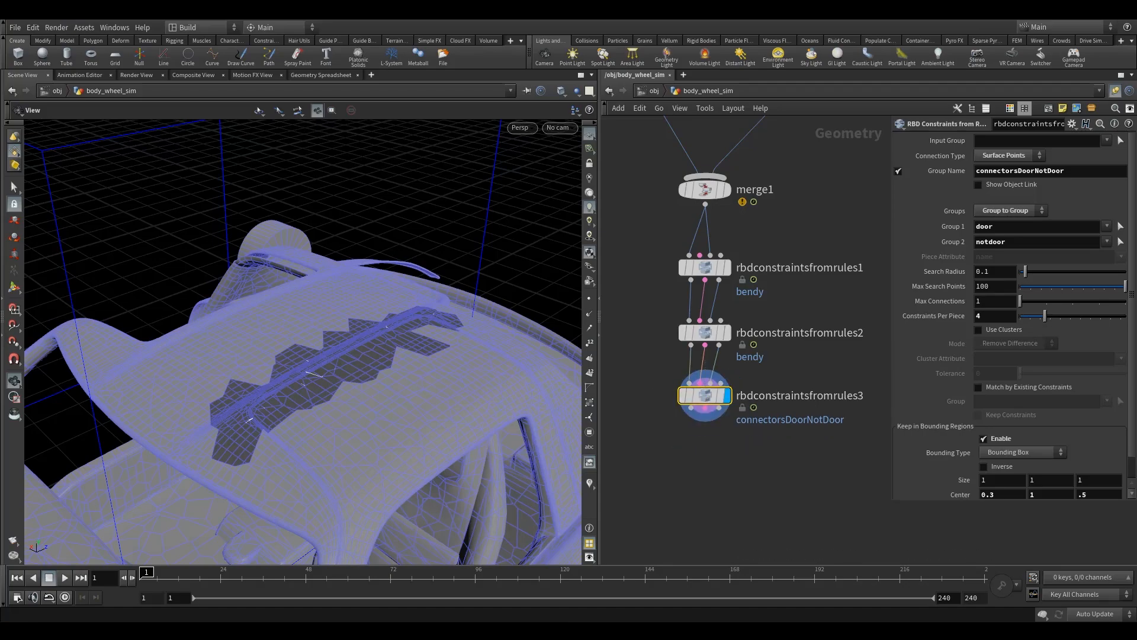
middle_click_drag(722, 486, 763, 443)
scroll(373, 355, "down", 6)
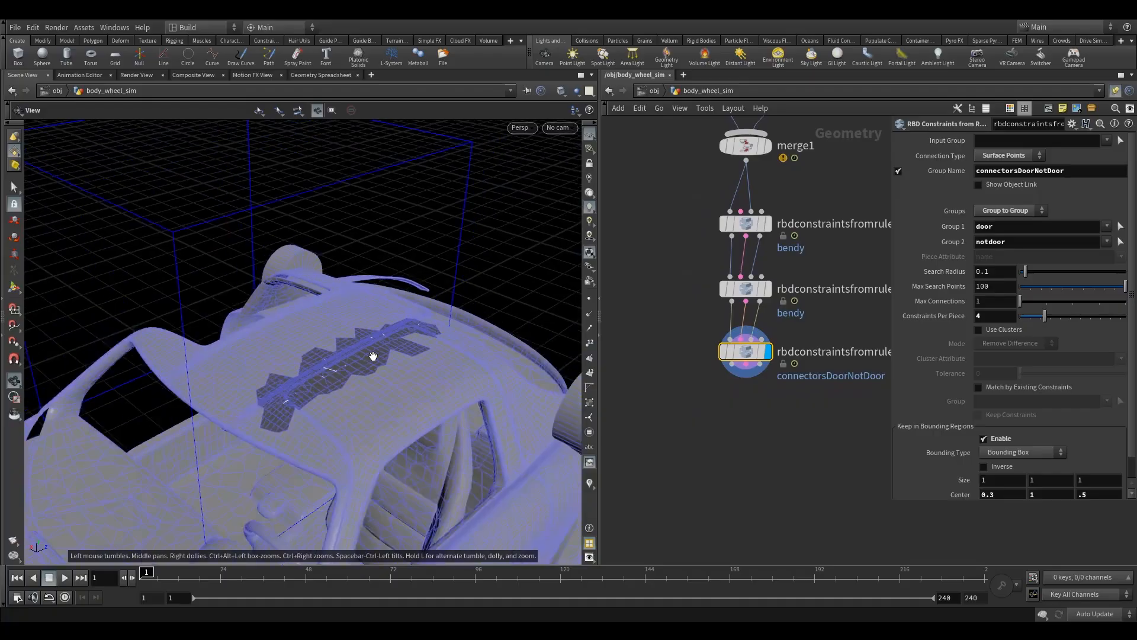
scroll(373, 355, "down", 3)
left_click_drag(373, 355, 333, 376)
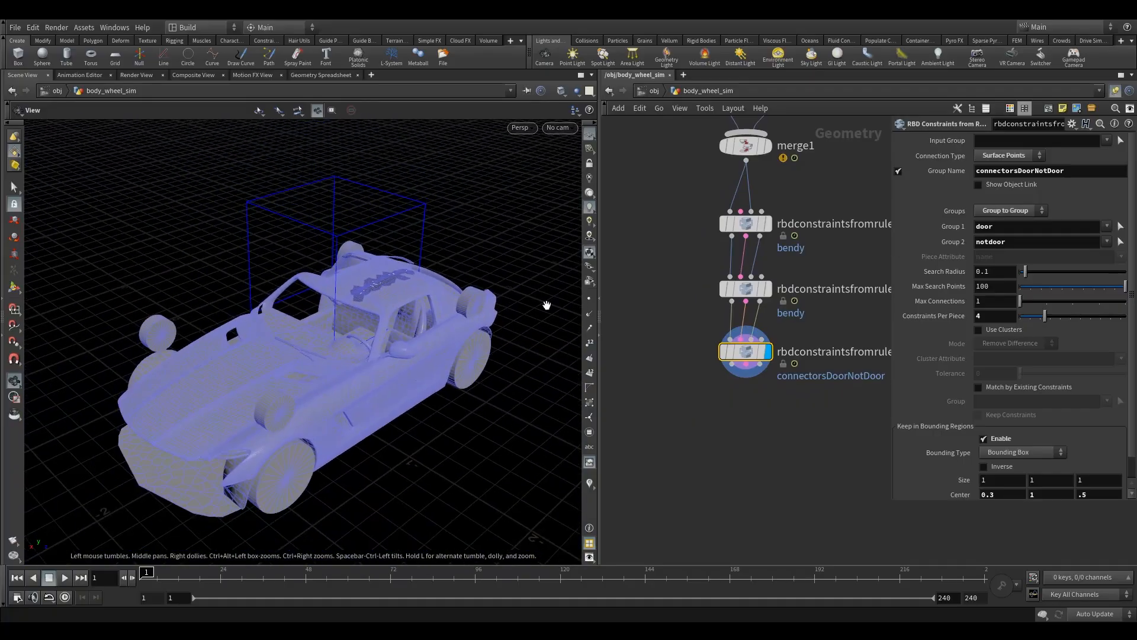
middle_click_drag(691, 223, 667, 248)
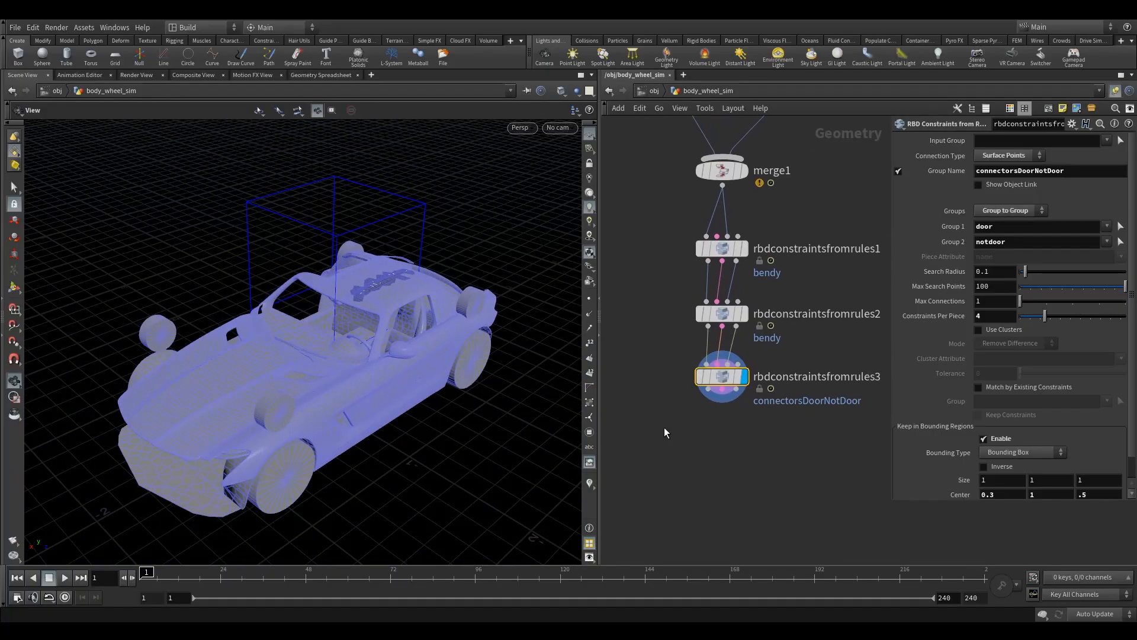
Step: Set the update mode to Manual and duplicate rbdconstraintsfromrules3 as a connected node directly below it
left_click(1094, 614)
left_click(1095, 614)
mouse_move(723, 382)
left_click_drag(723, 382, 723, 461, "alt")
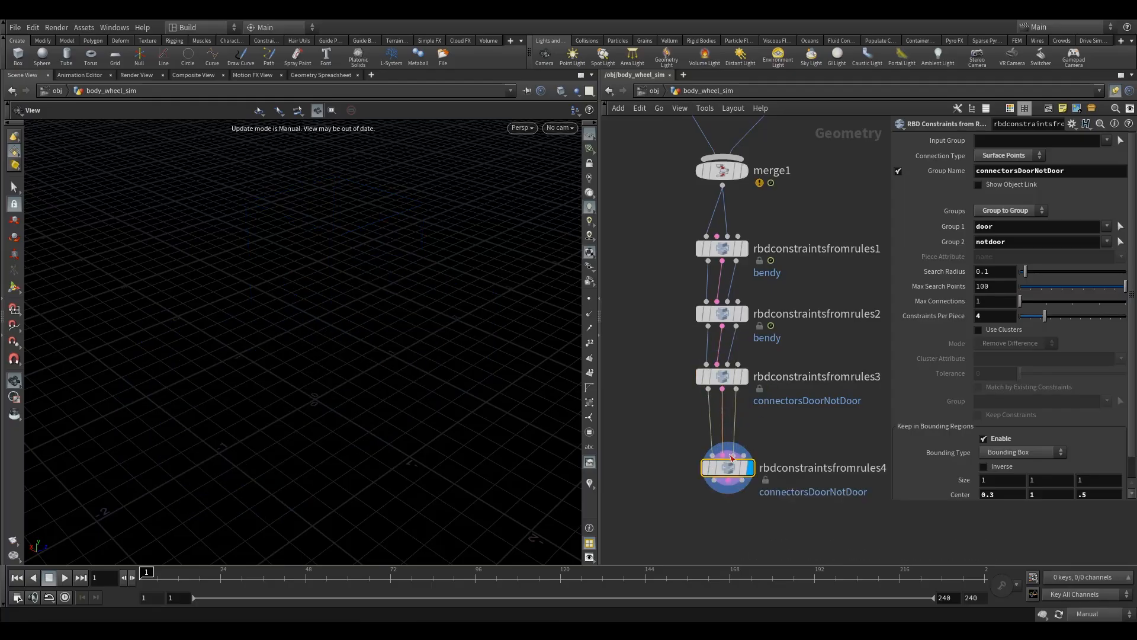
left_click_drag(723, 462, 718, 449)
Step: Disable Keep in Bounding Regions on rbdconstraintsfromrules4 and set its connection type to Centre of Mass
left_click(984, 438)
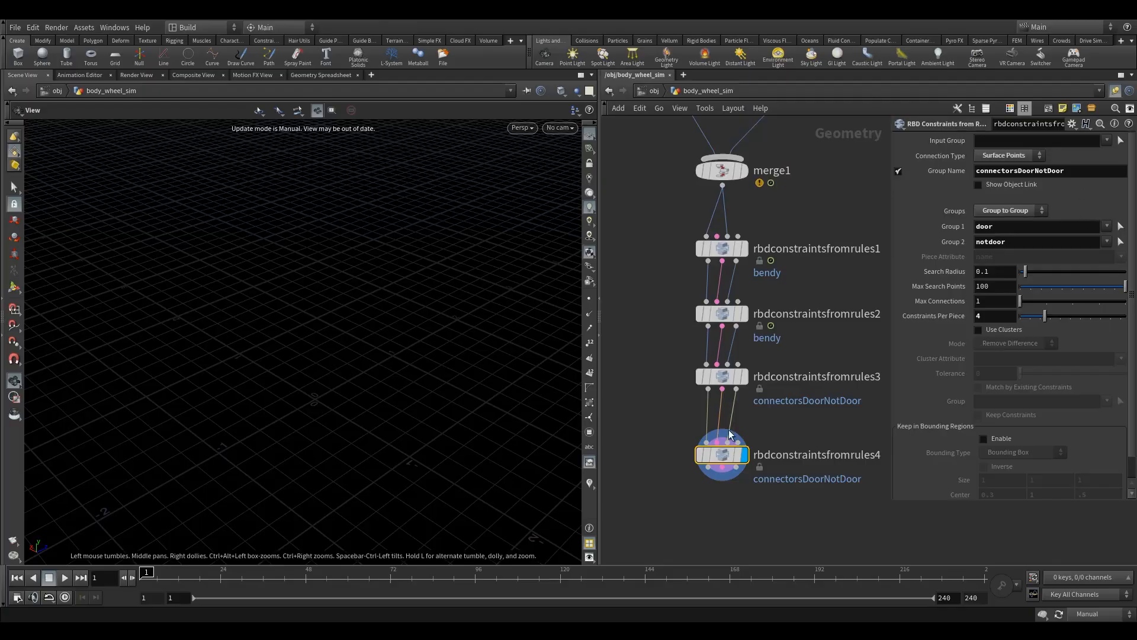
mouse_move(726, 455)
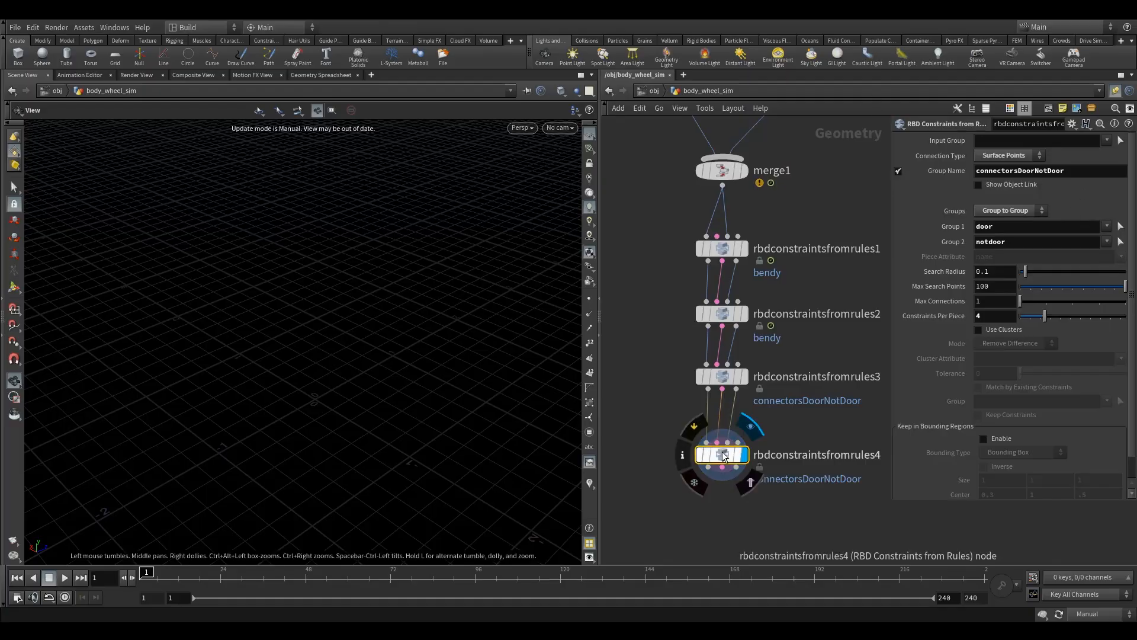
left_click(999, 156)
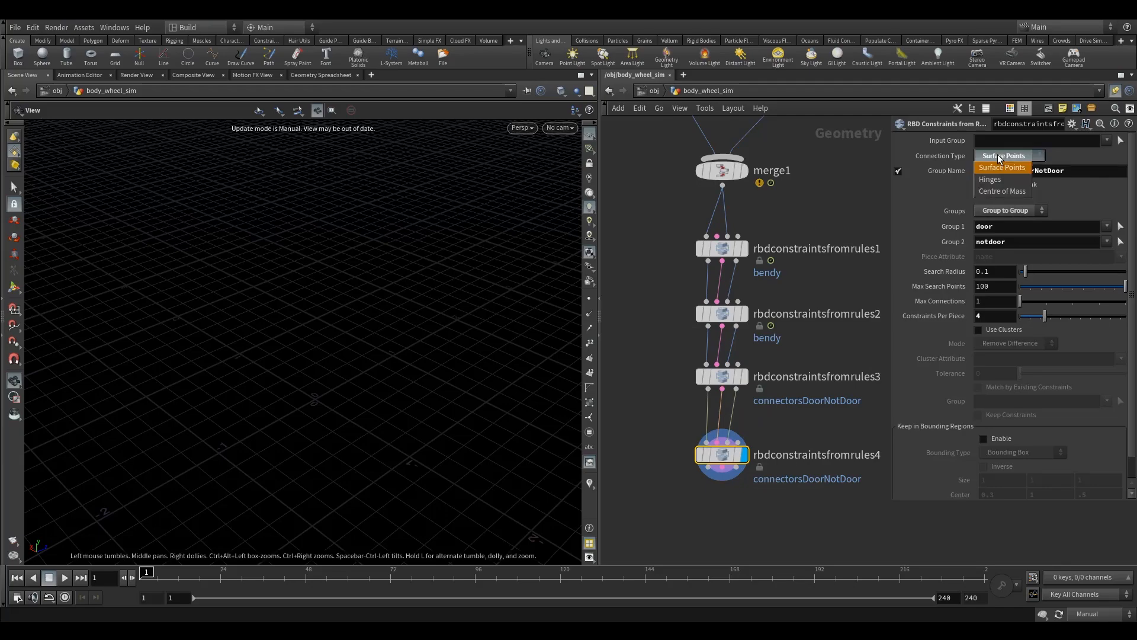
left_click(1000, 191)
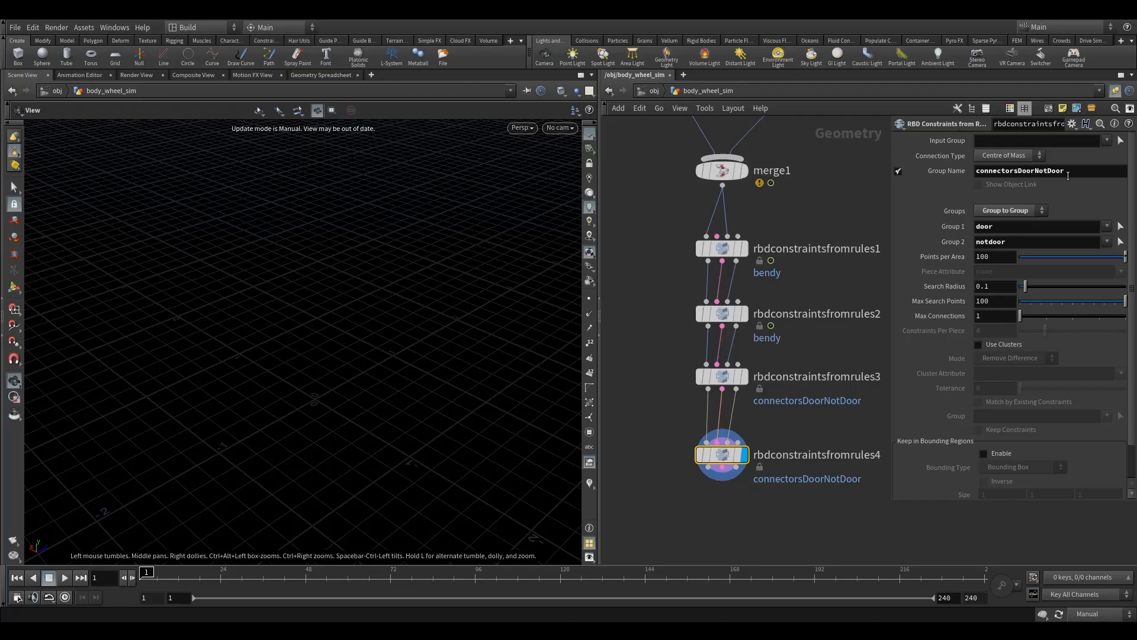
Step: Rename the constraint group of rbdconstraintsfromrules4 to connectorsRigBendy
left_click_drag(1065, 172, 1017, 173)
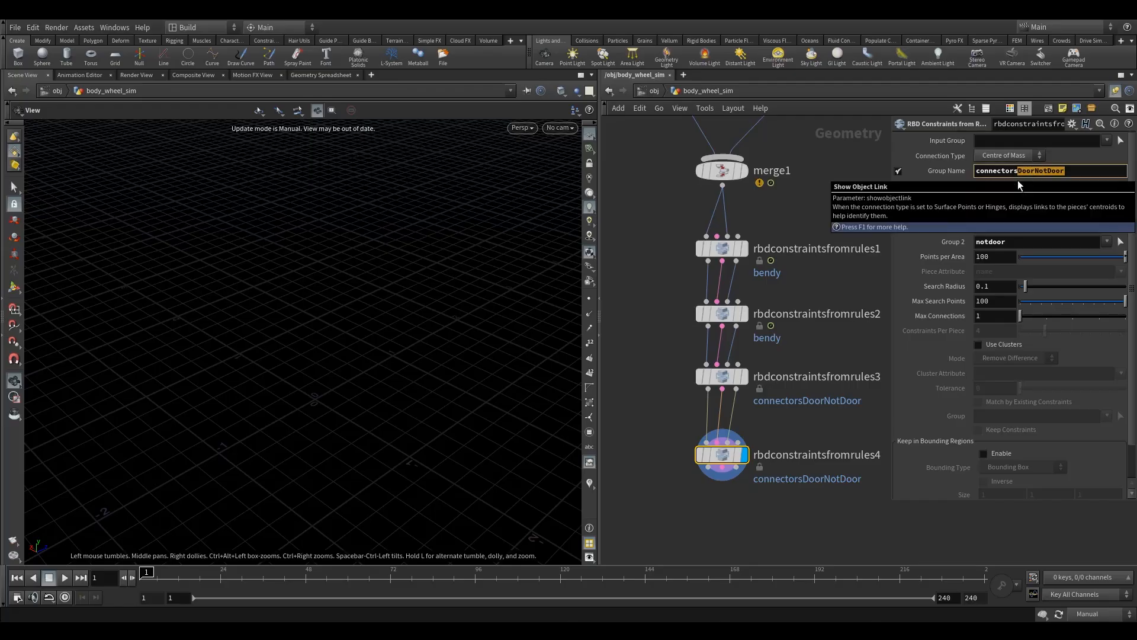
type("RigBendy")
left_click(851, 189)
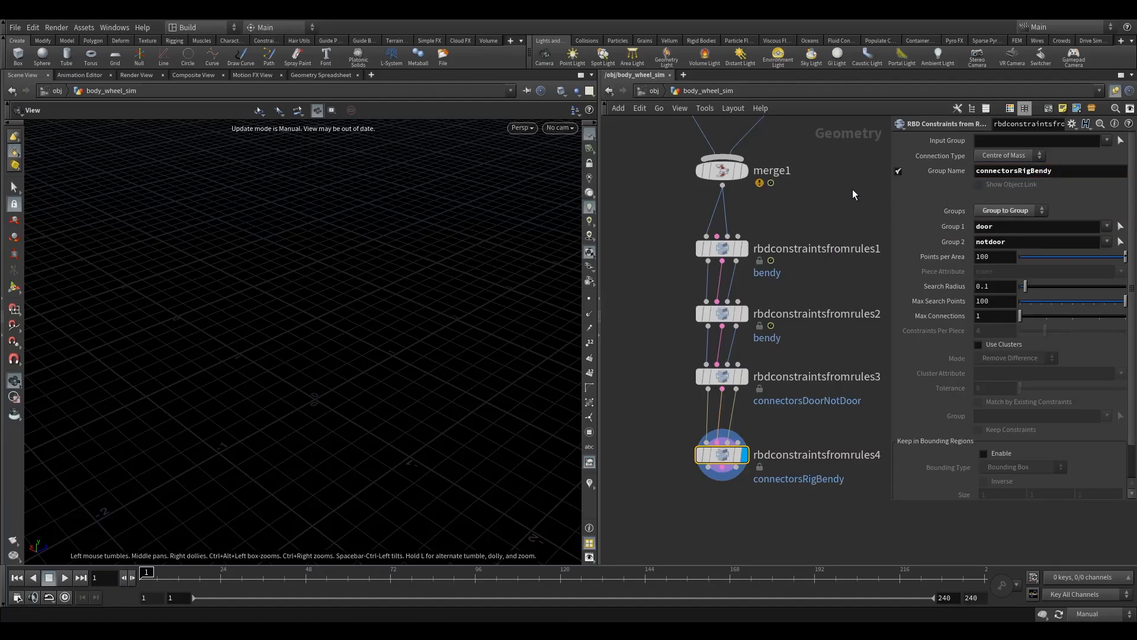
left_click(721, 455)
left_click(1061, 232)
type("@name=*rig* @name=")
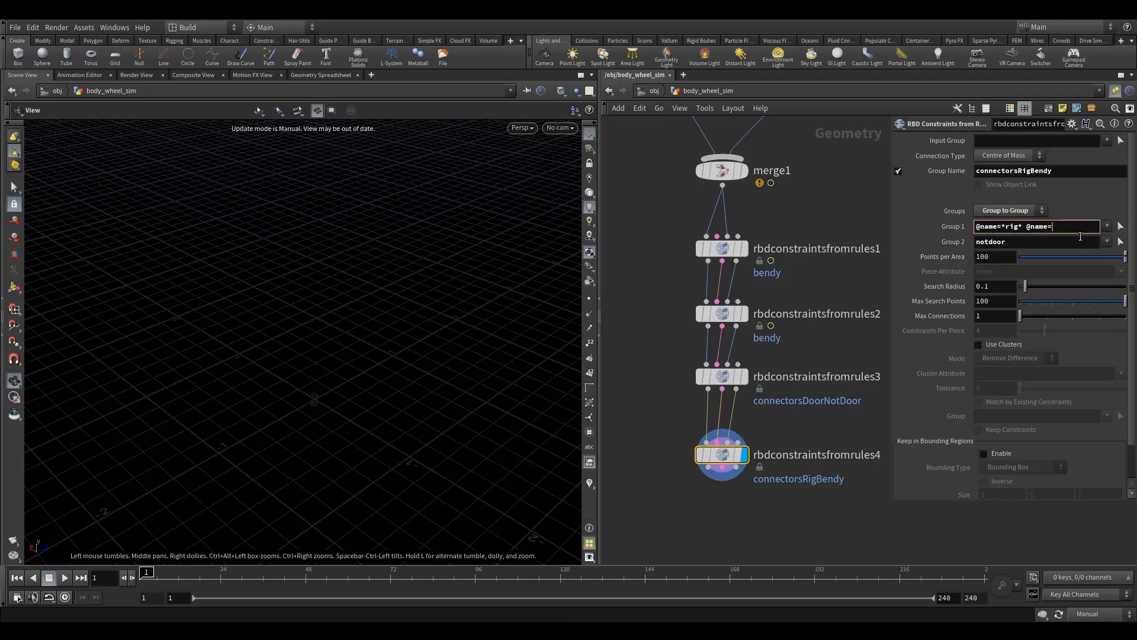
type("p")
key("BackSpace")
key("BackSpace")
key("BackSpace")
key("BackSpace")
key("BackSpace")
key("BackSpace")
key("BackSpace")
key("BackSpace")
key("BackSpace")
type("@name=ri")
key("BackSpace")
key("BackSpace")
key("BackSpace")
type("=*suspension*")
key("Tab")
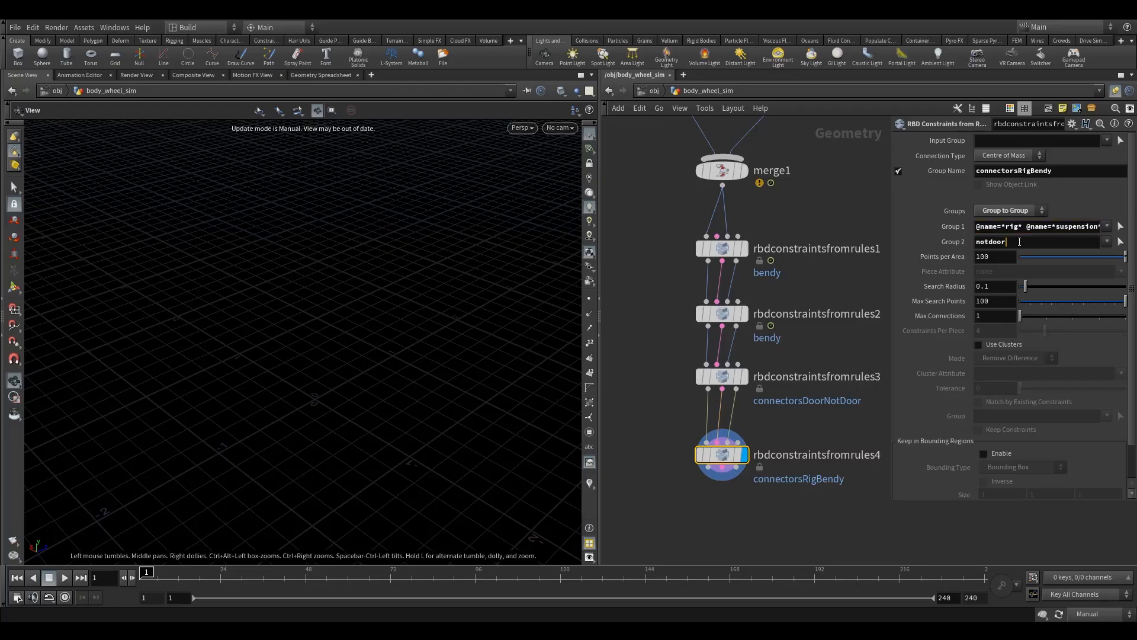
type("@name=*bendy*")
left_click(1043, 239)
type("*")
left_click(1096, 613)
left_click(1093, 579)
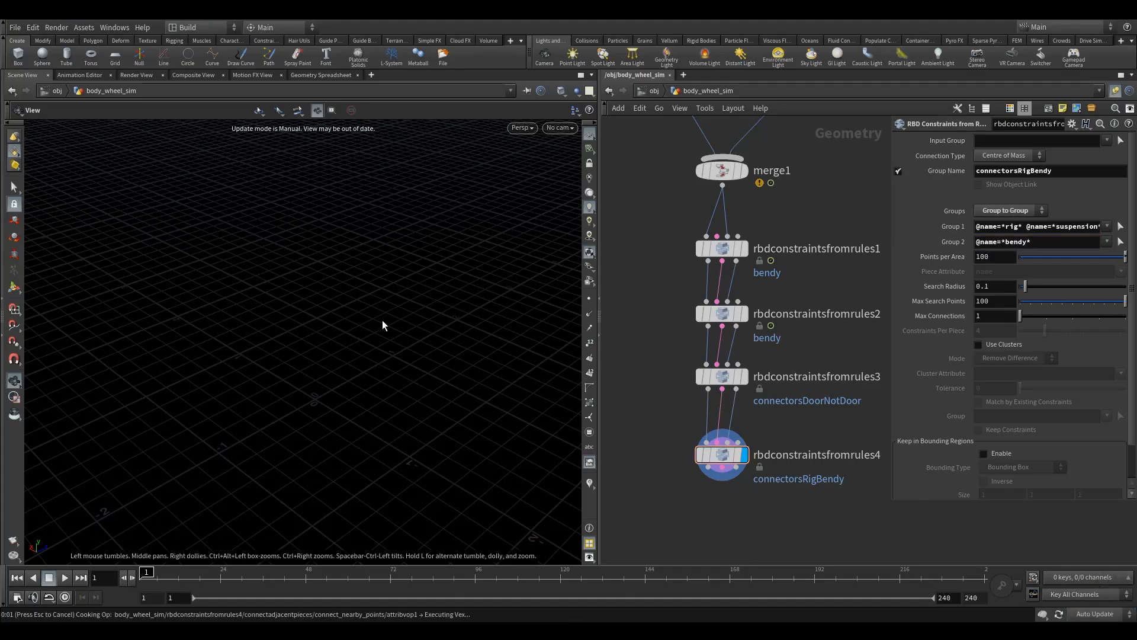
Step: Examine the rig and suspension connector lines around the front of the car from several angles
right_click_drag(366, 326, 310, 383)
left_click_drag(260, 409, 284, 411)
right_click_drag(284, 411, 387, 346)
left_click_drag(329, 340, 335, 362)
right_click_drag(335, 361, 327, 380)
left_click_drag(274, 345, 327, 365)
left_click_drag(249, 325, 235, 275)
left_click_drag(306, 323, 231, 264)
left_click_drag(407, 322, 480, 371)
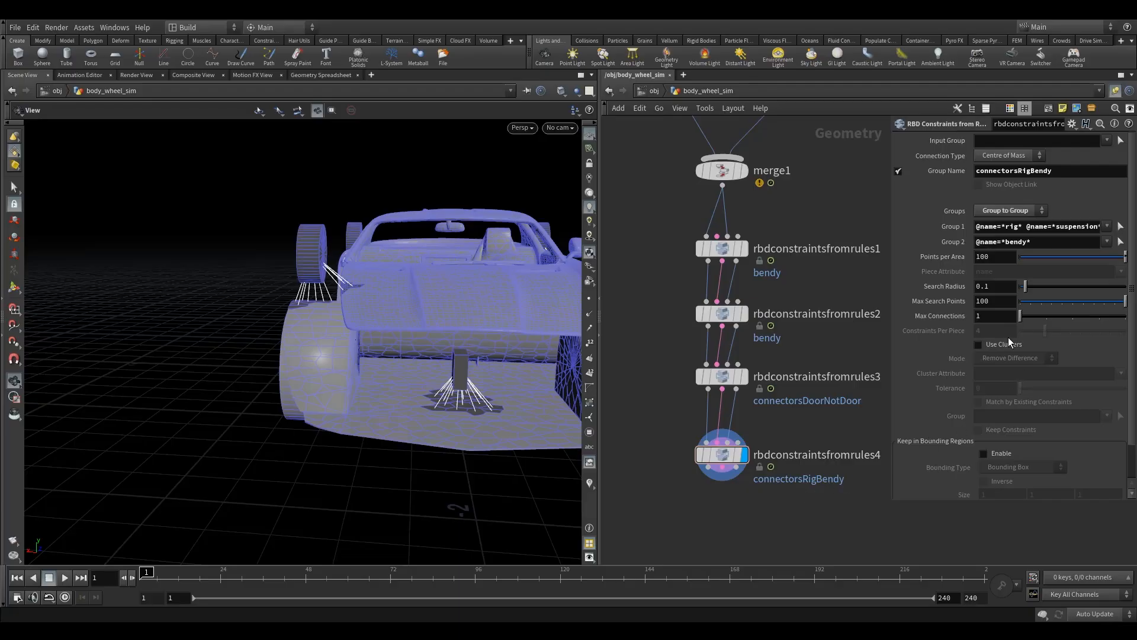
left_click_drag(426, 349, 421, 383)
Step: Duplicate rbdconstraintsfromrules4 directly below it, wire the copy to its outputs, and move the original closer to rbdconstraintsfromrules3
middle_click_drag(662, 459, 662, 412)
left_click_drag(638, 386, 829, 464)
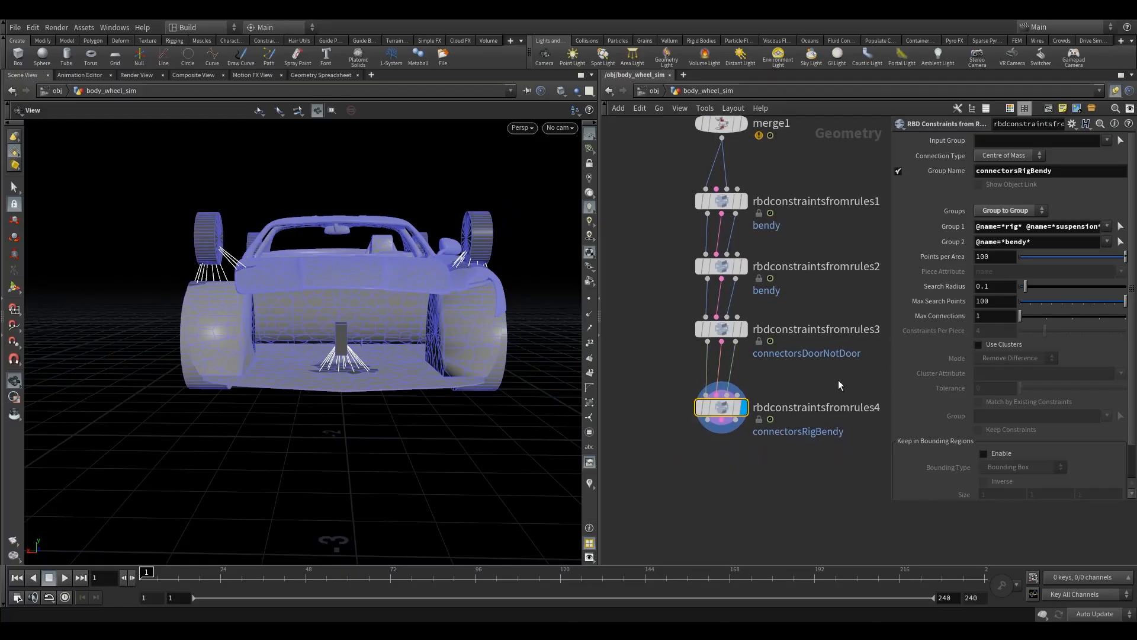
mouse_move(723, 413)
left_click_drag(712, 410, 730, 479, "alt")
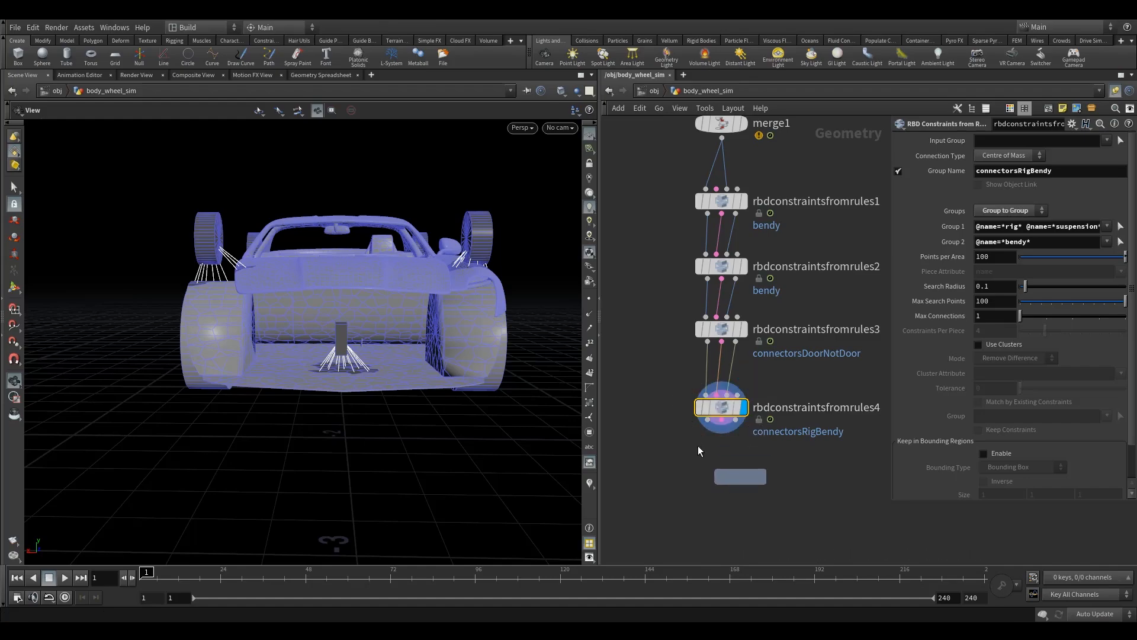
left_click_drag(707, 419, 736, 460)
left_click_drag(735, 420, 718, 460)
left_click_drag(664, 437, 729, 485)
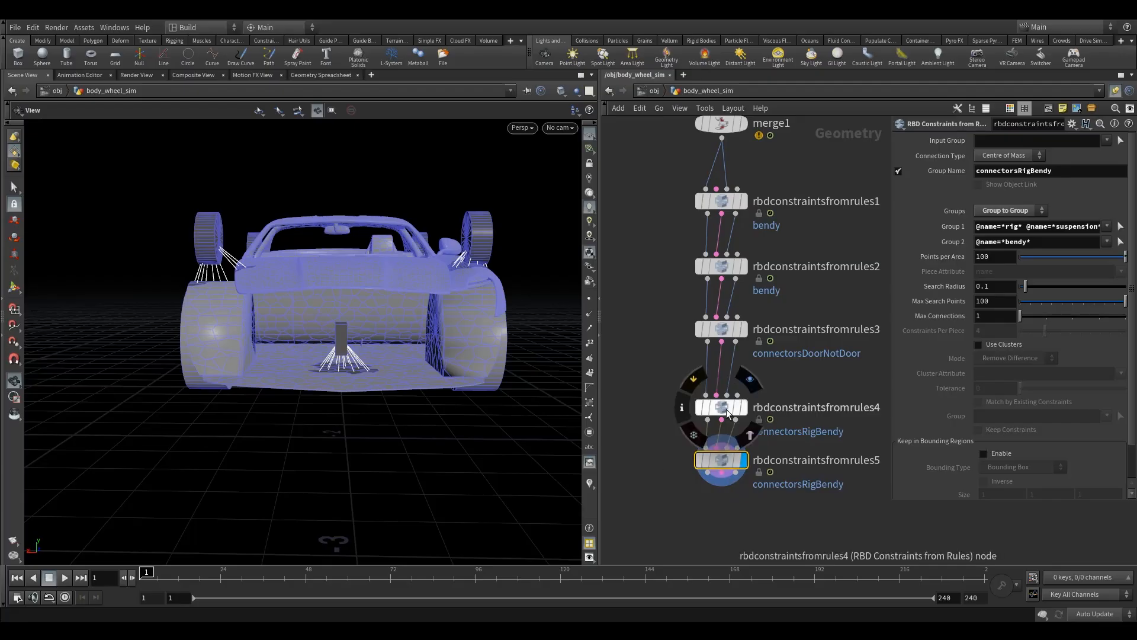
left_click_drag(721, 409, 714, 384)
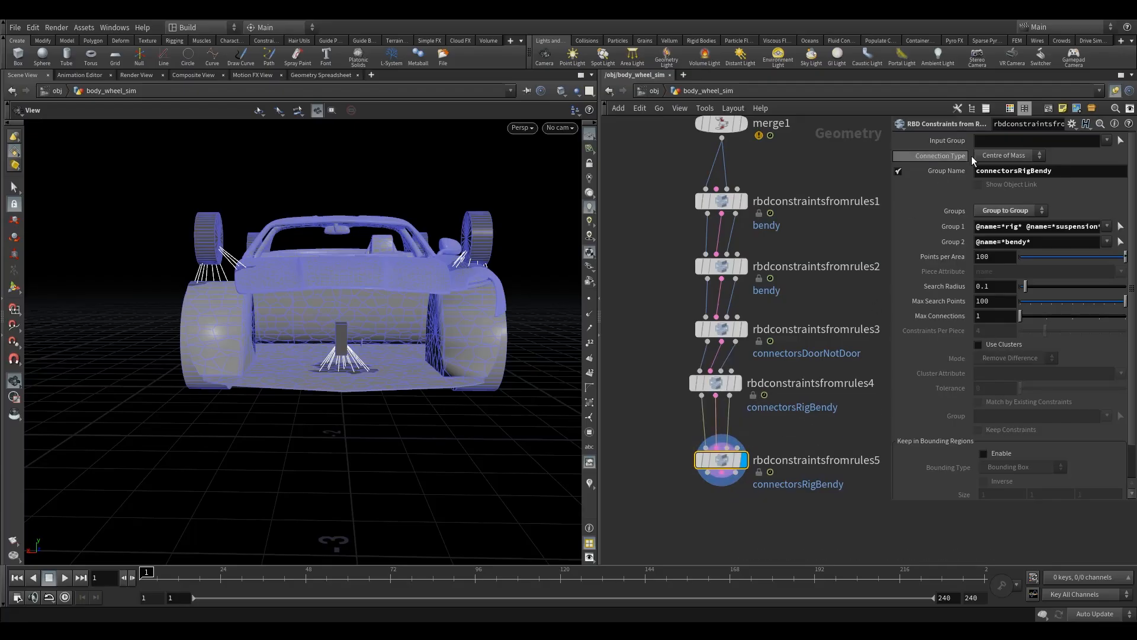
Step: Rename the constraint group of rbdconstraintsfromrules5 to connectorsRigHub and align rbdconstraintsfromrules4 with the node chain
left_click_drag(1031, 176, 1114, 184)
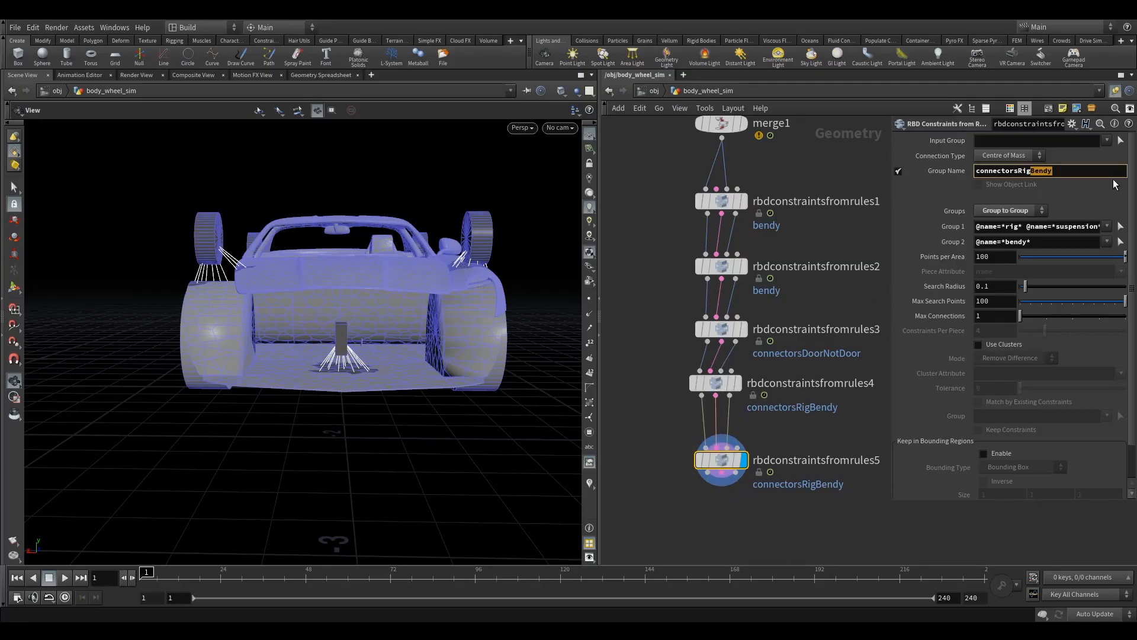
type("Hub")
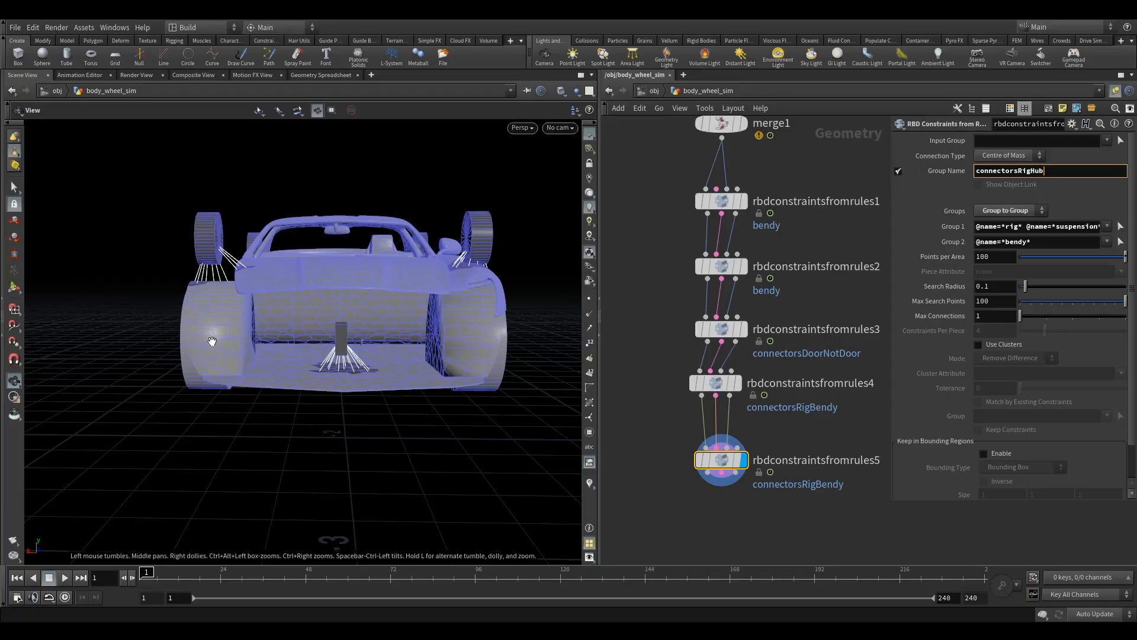
left_click_drag(721, 383, 727, 382)
left_click_drag(674, 427, 768, 498)
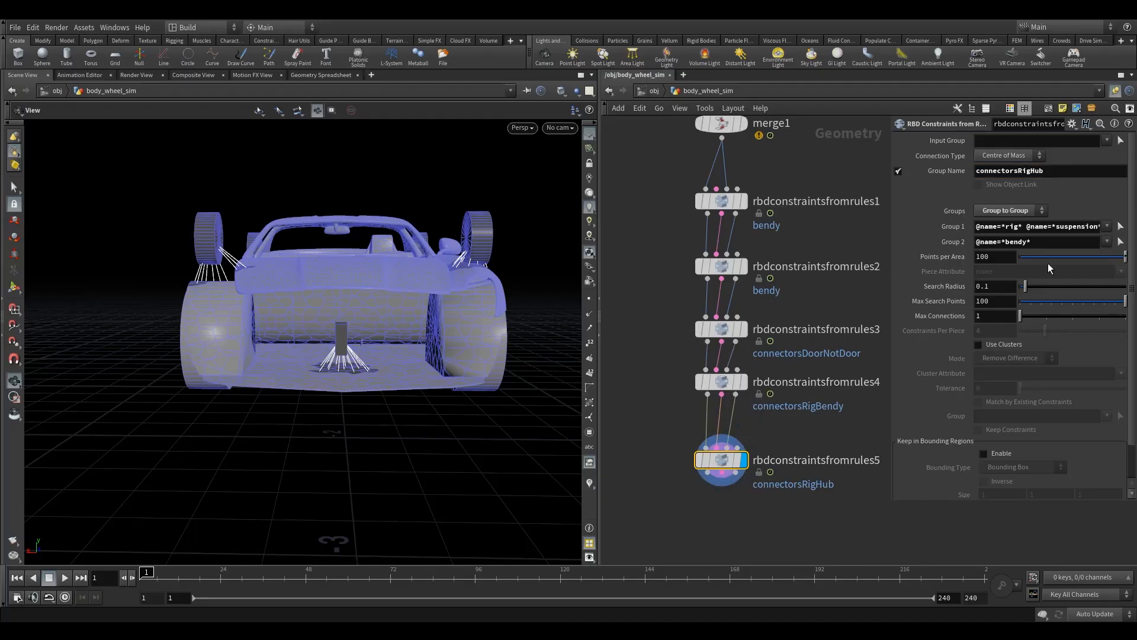
left_click(1073, 227)
left_click_drag(1026, 229, 1101, 227)
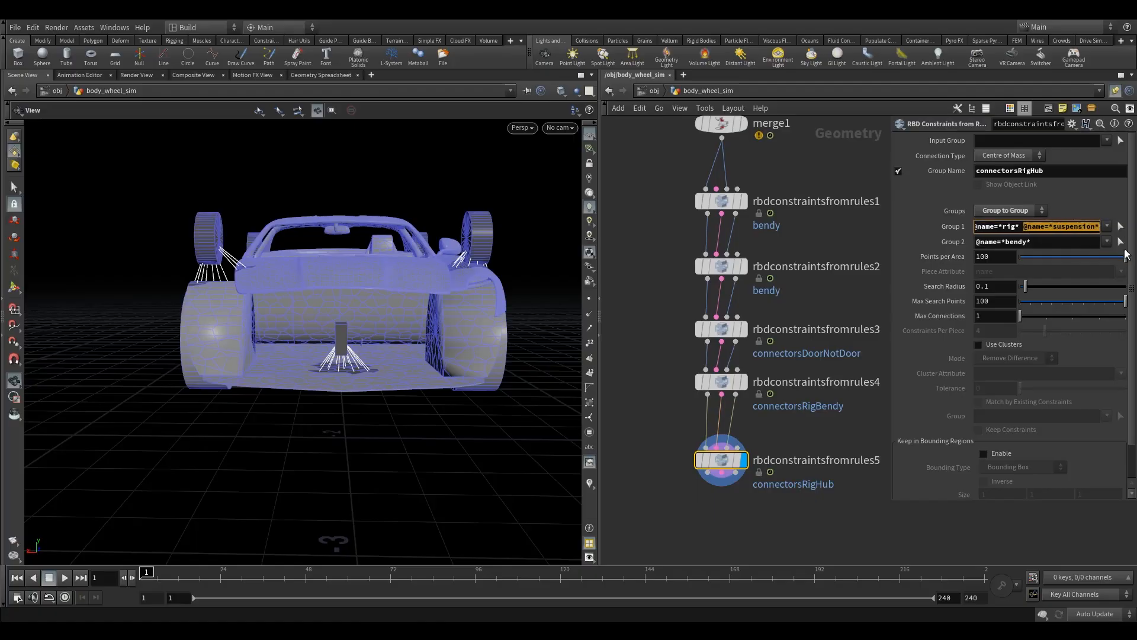
key("BackSpace")
key("Return")
left_click(1031, 246)
key("BackSpace")
key("BackSpace")
key("BackSpace")
key("BackSpace")
key("BackSpace")
key("BackSpace")
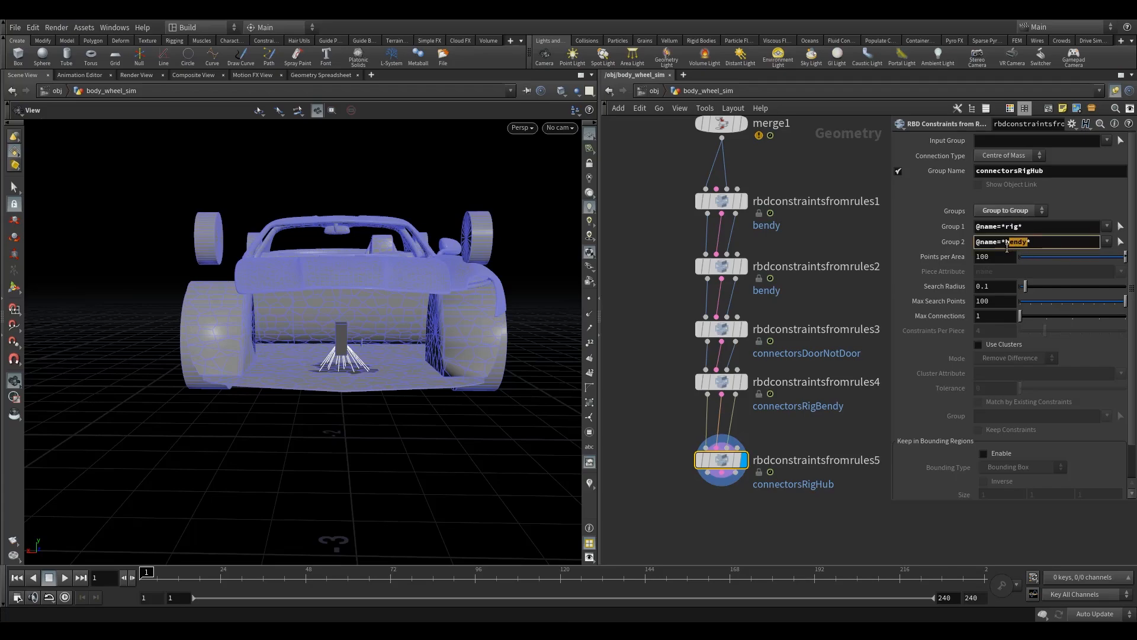
type("hub*")
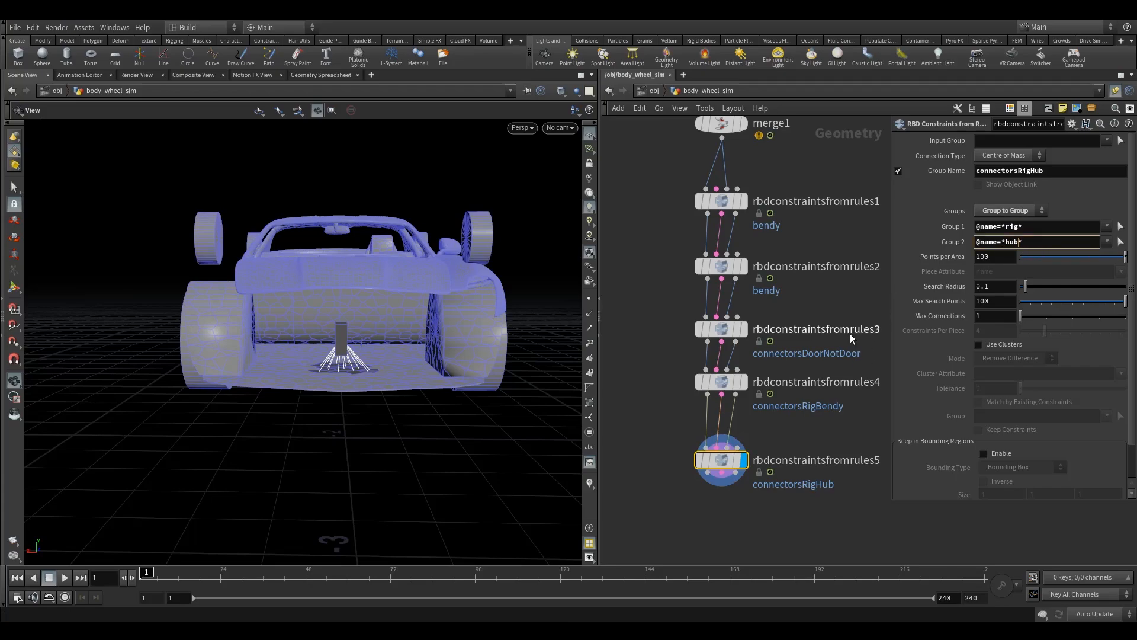
key("Return")
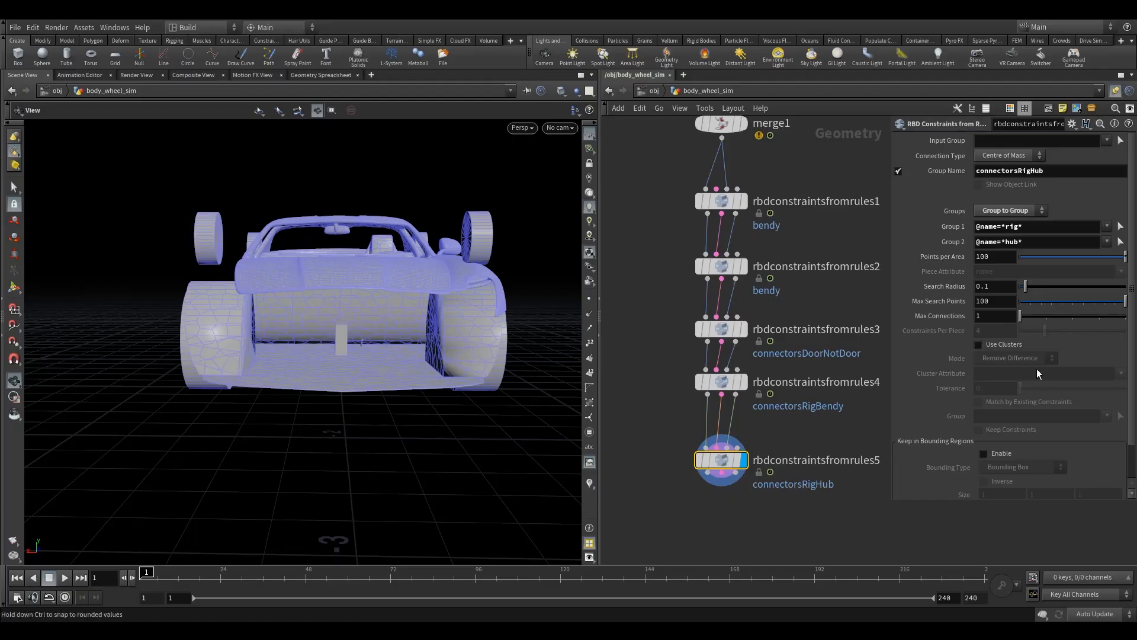
Step: Set the search radius of rbdconstraintsfromrules5 to 2 and check the rig-to-hub connections
double_click(983, 286)
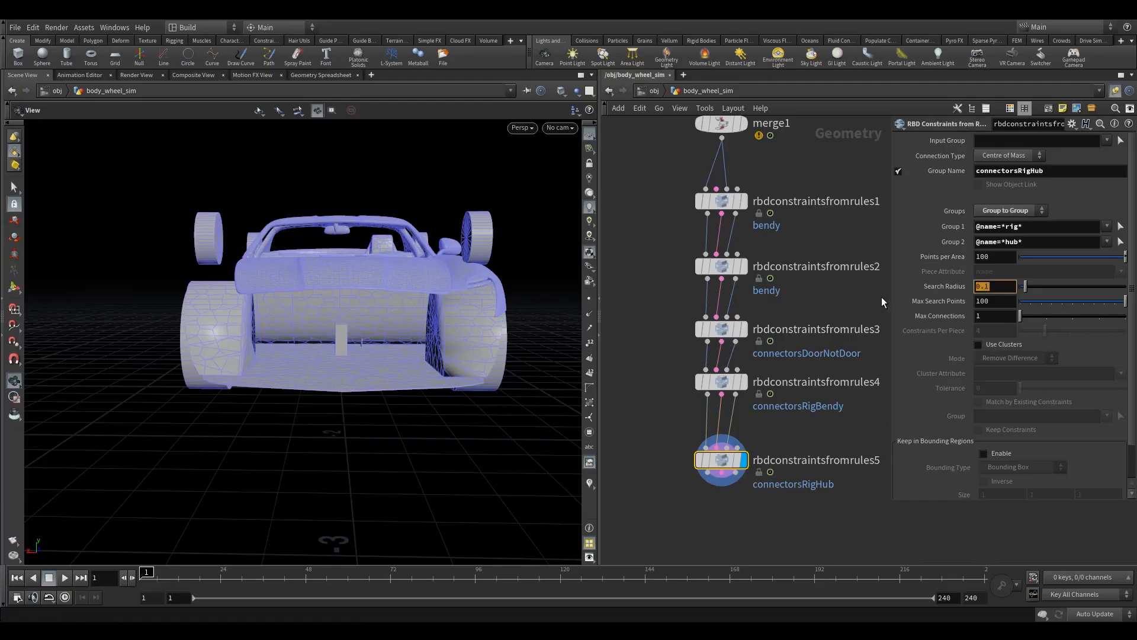
type("2")
key("Return")
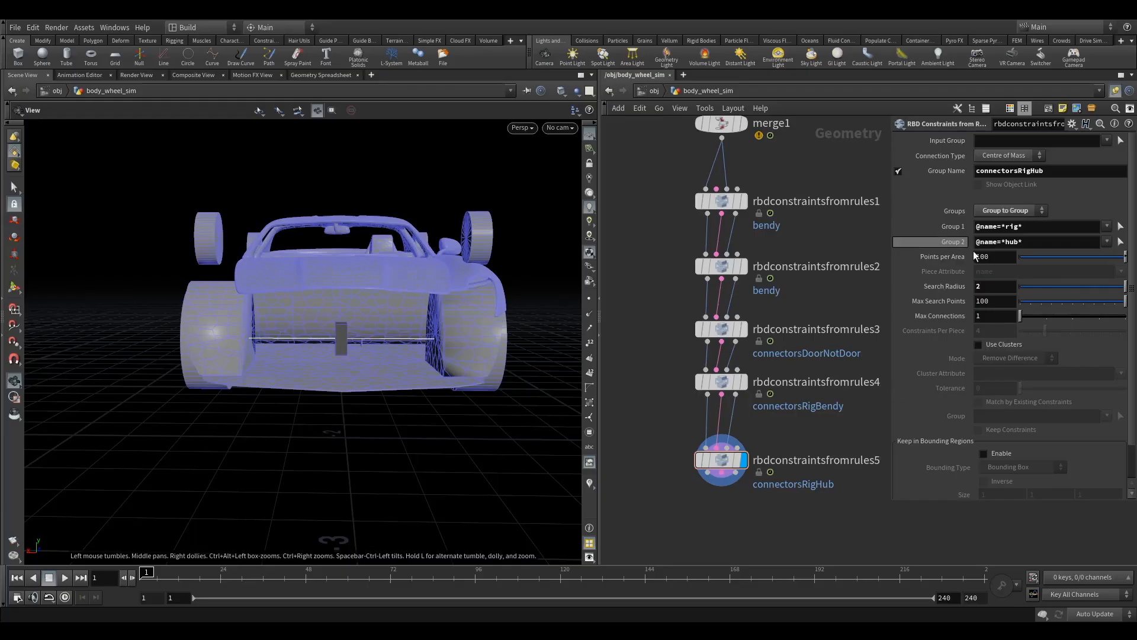
mouse_move(375, 359)
left_mouse_down()
mouse_move(433, 355)
mouse_move(373, 362)
mouse_move(389, 364)
left_mouse_up()
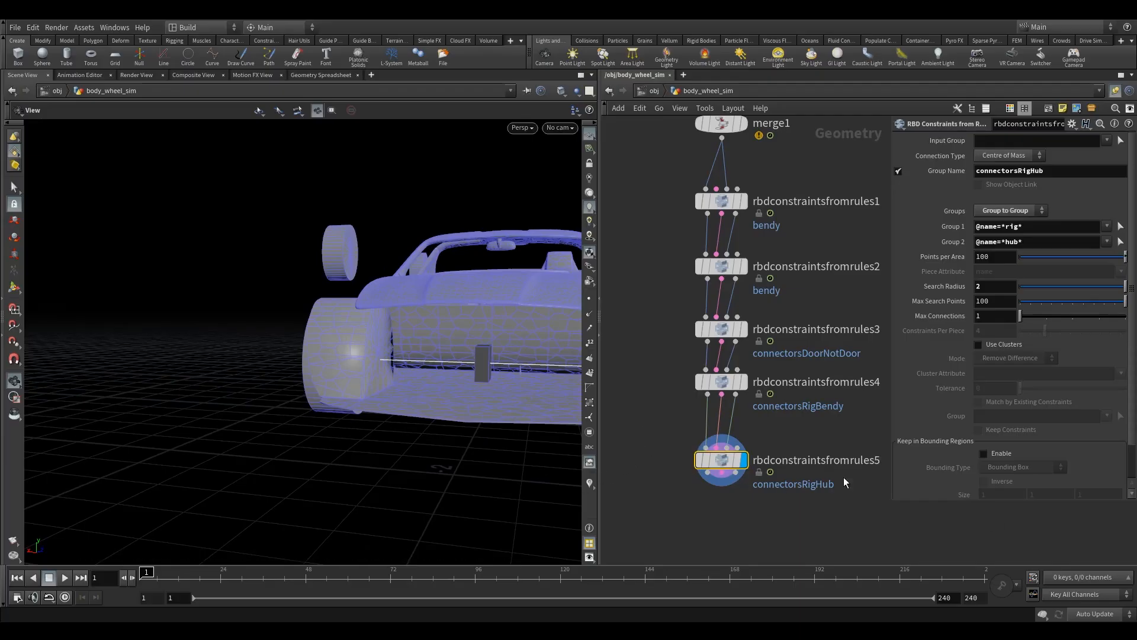
Step: Duplicate rbdconstraintsfromrules5 as a connected node below it and tidy the spacing of both nodes
left_click_drag(720, 459, 706, 497)
left_click_drag(721, 449, 726, 497)
left_click_drag(720, 510, 721, 501)
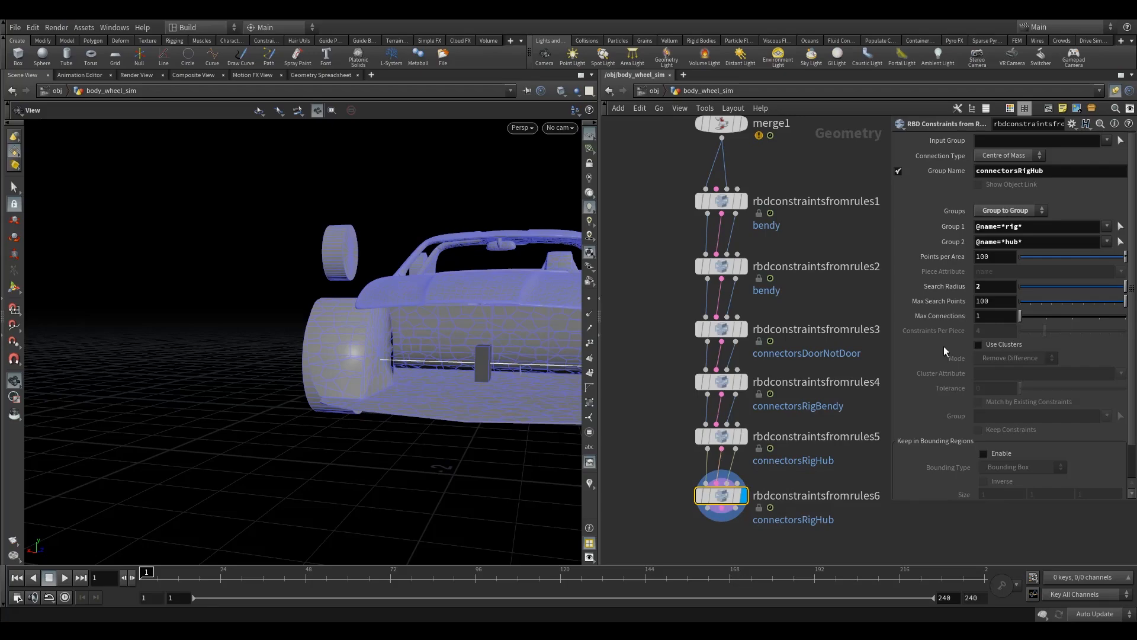
left_click_drag(339, 357, 388, 361)
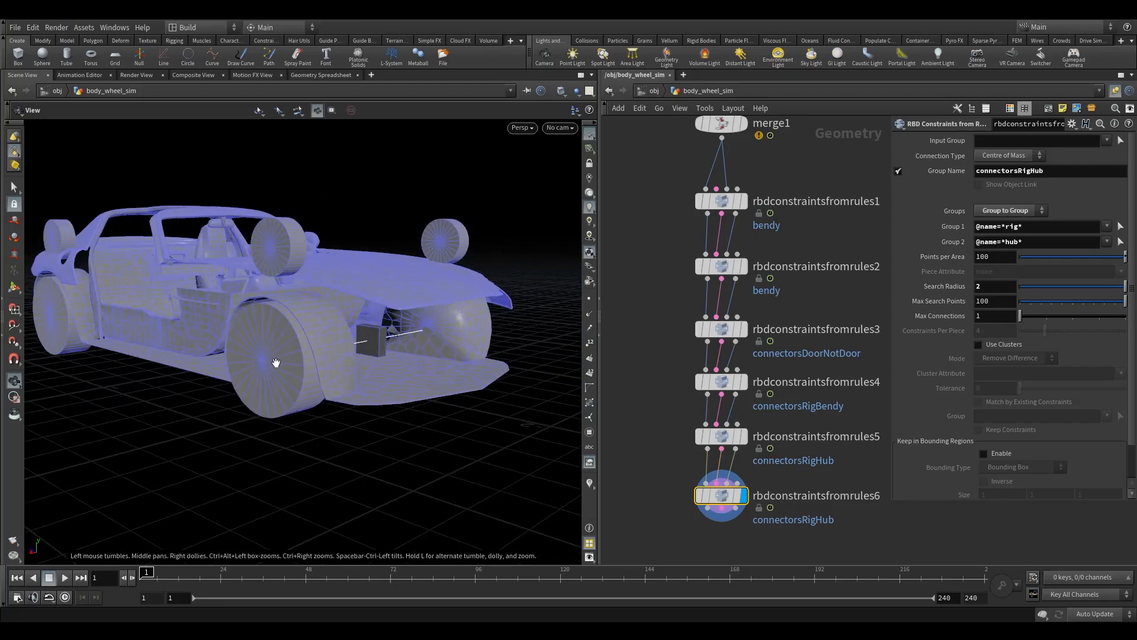
left_click_drag(722, 437, 722, 428)
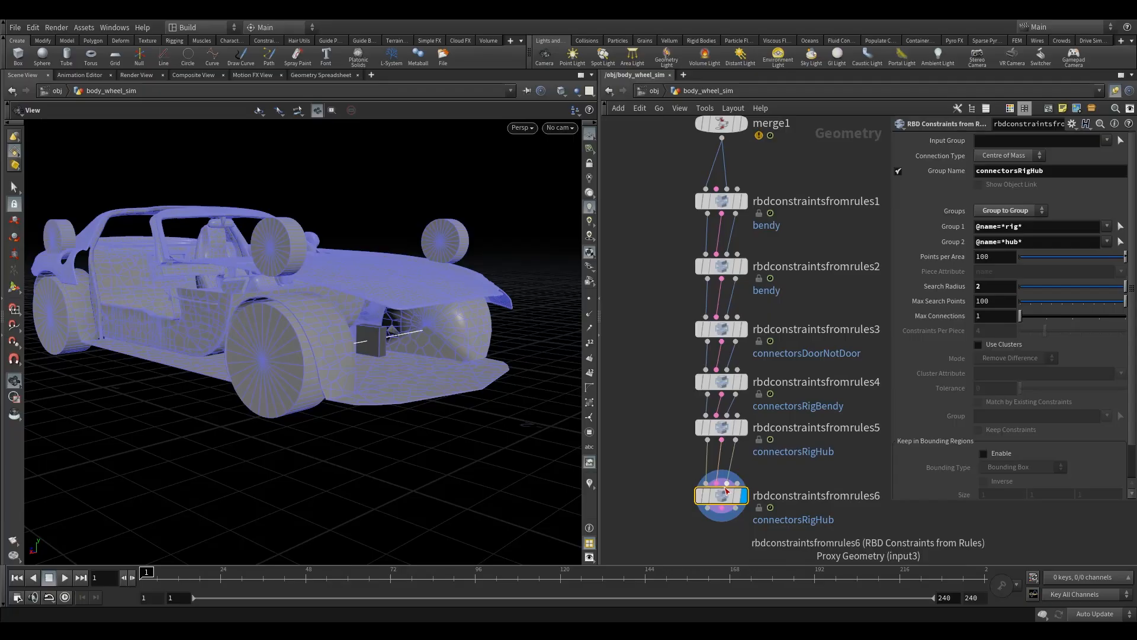
left_click_drag(726, 490, 727, 479)
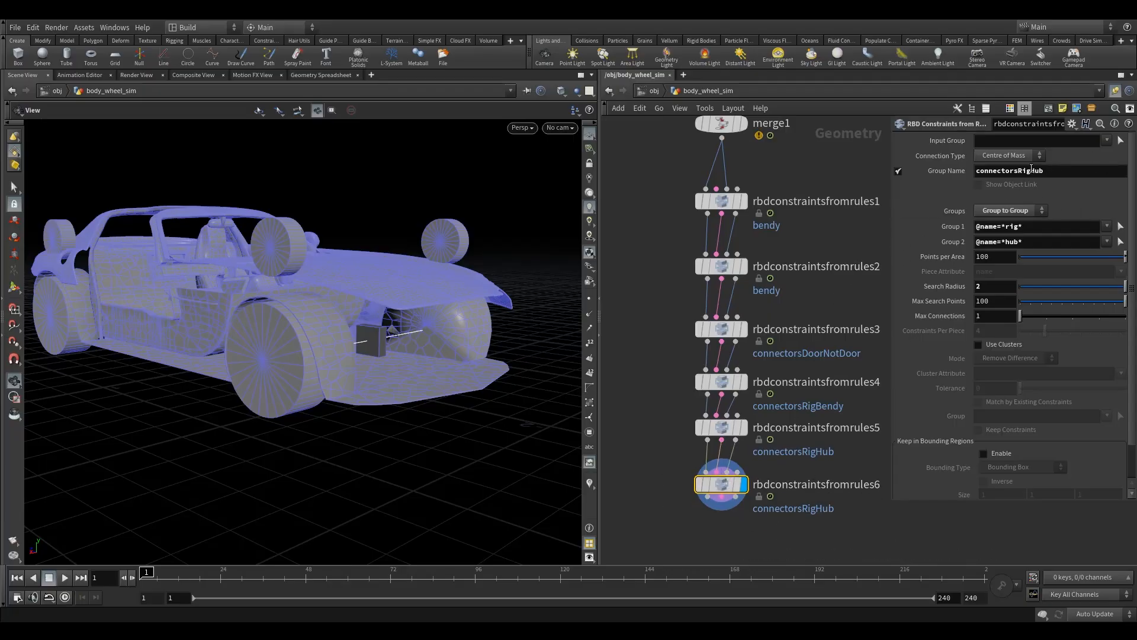
left_click_drag(1031, 171, 1017, 173)
type("Wheel")
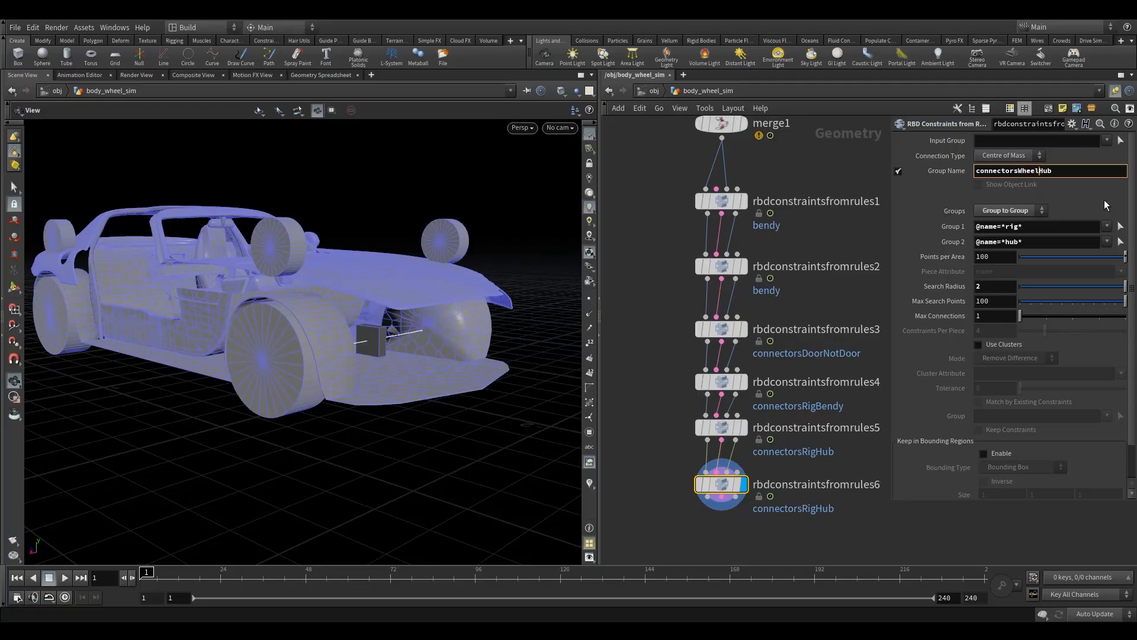
left_click_drag(1019, 228, 1006, 229)
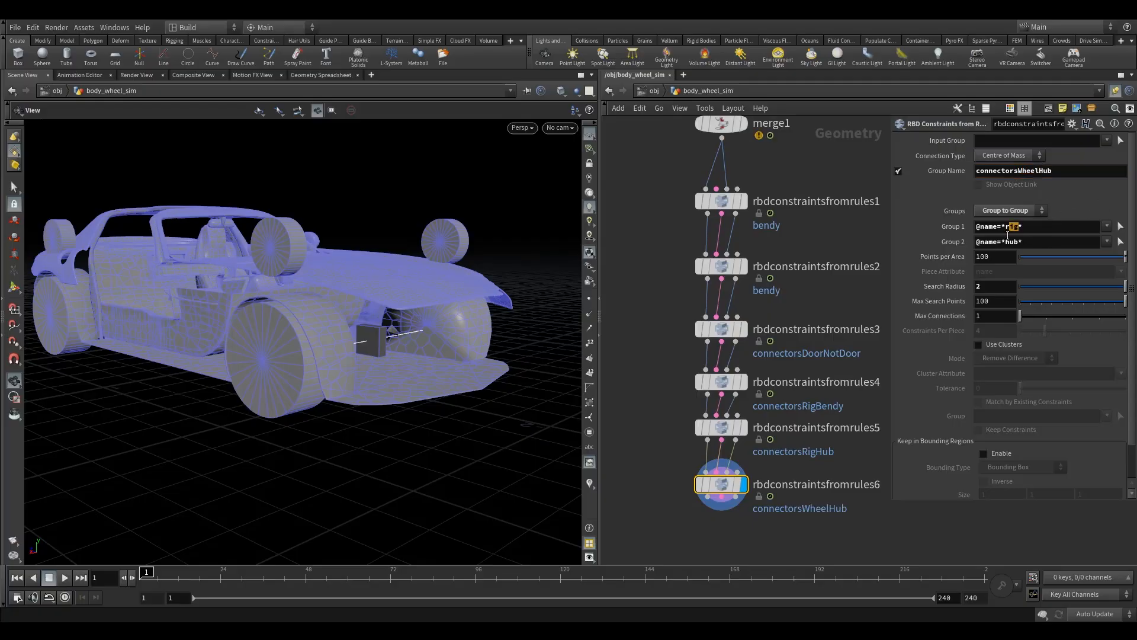
type("wheel")
key("Return")
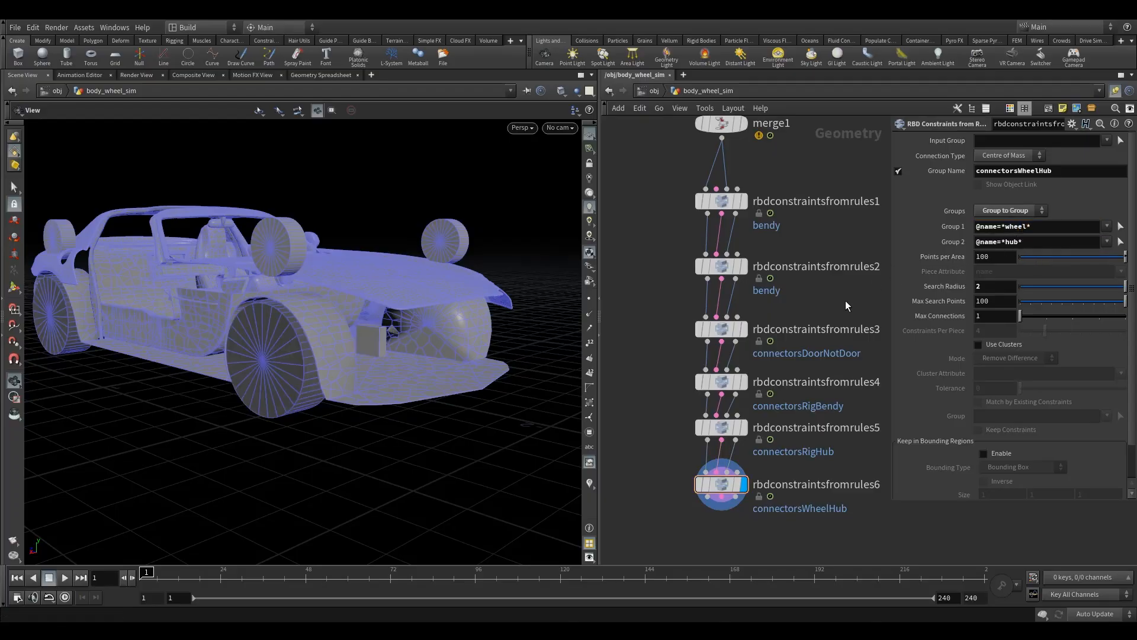
mouse_move(312, 374)
left_mouse_down()
mouse_move(309, 347)
mouse_move(350, 285)
mouse_move(242, 384)
mouse_move(309, 373)
left_mouse_up()
right_click_drag(275, 349, 375, 269)
right_click_drag(341, 329, 626, 297)
right_click_drag(395, 370, 363, 334)
key("h")
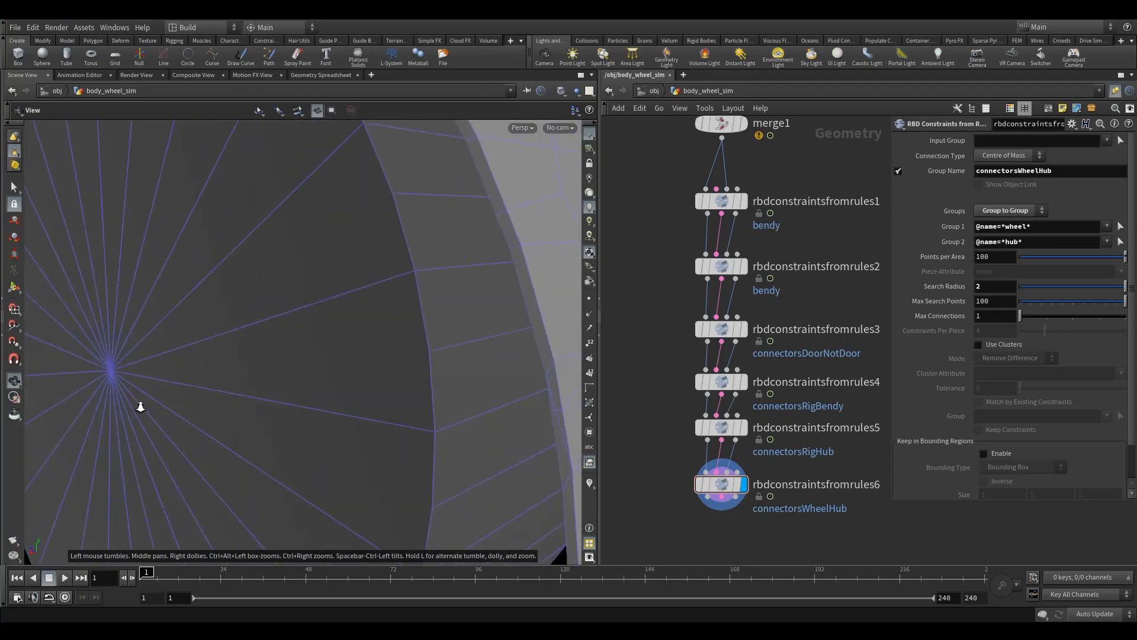
Step: Duplicate rbdconstraintsfromrules6 as a connected node below it and rename the copy's constraint group to connectorsSuspensionHub
middle_click_drag(654, 406, 650, 286)
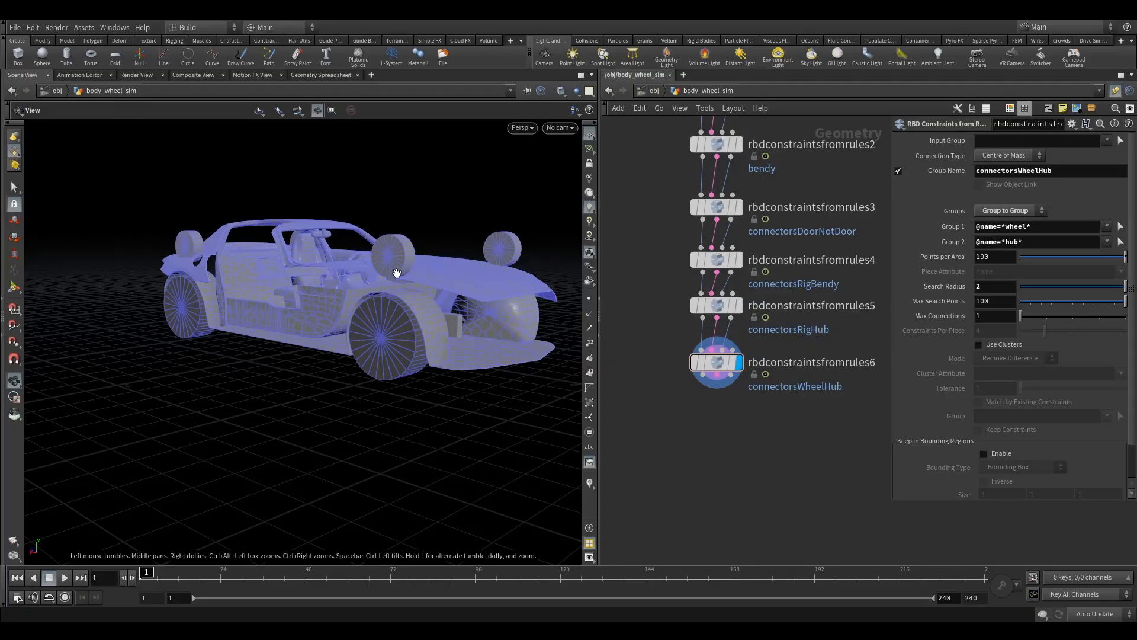
left_click_drag(711, 373, 720, 429, "alt")
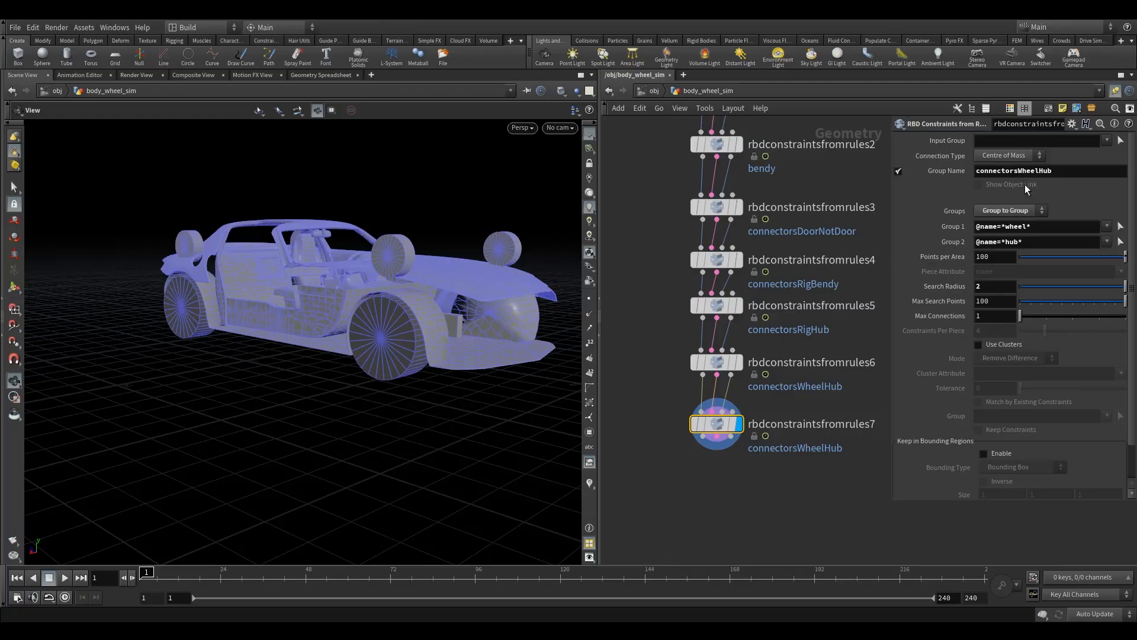
left_click_drag(1036, 172, 1022, 176)
type("Suspension")
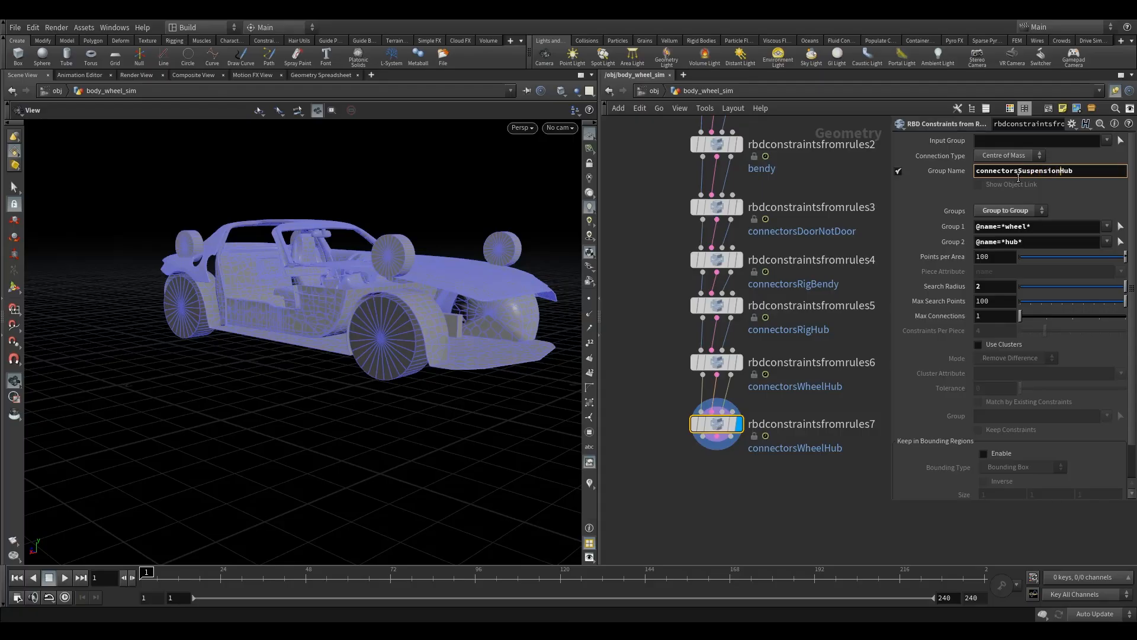
left_click_drag(1027, 227, 1005, 230)
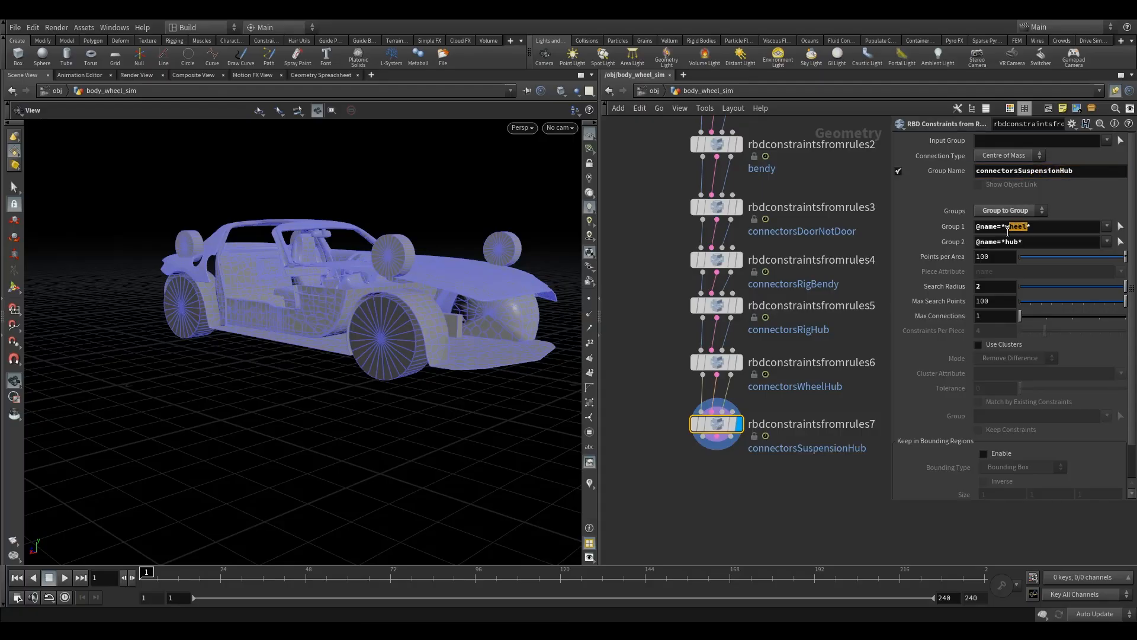
type("suspension")
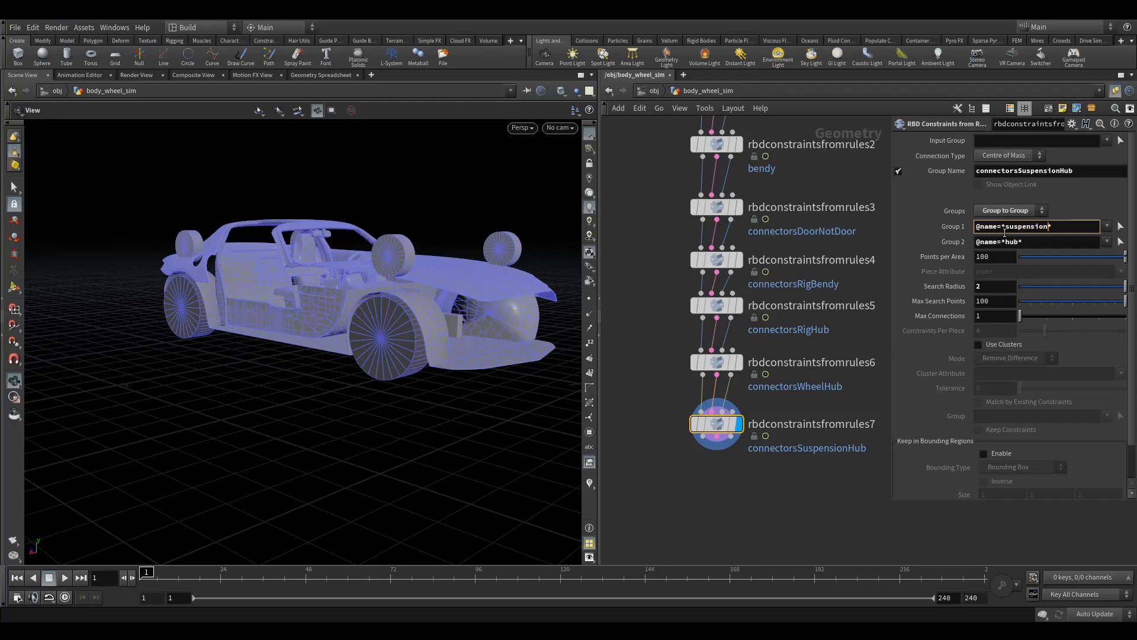
left_click_drag(389, 294, 412, 278)
right_click_drag(428, 282, 371, 359)
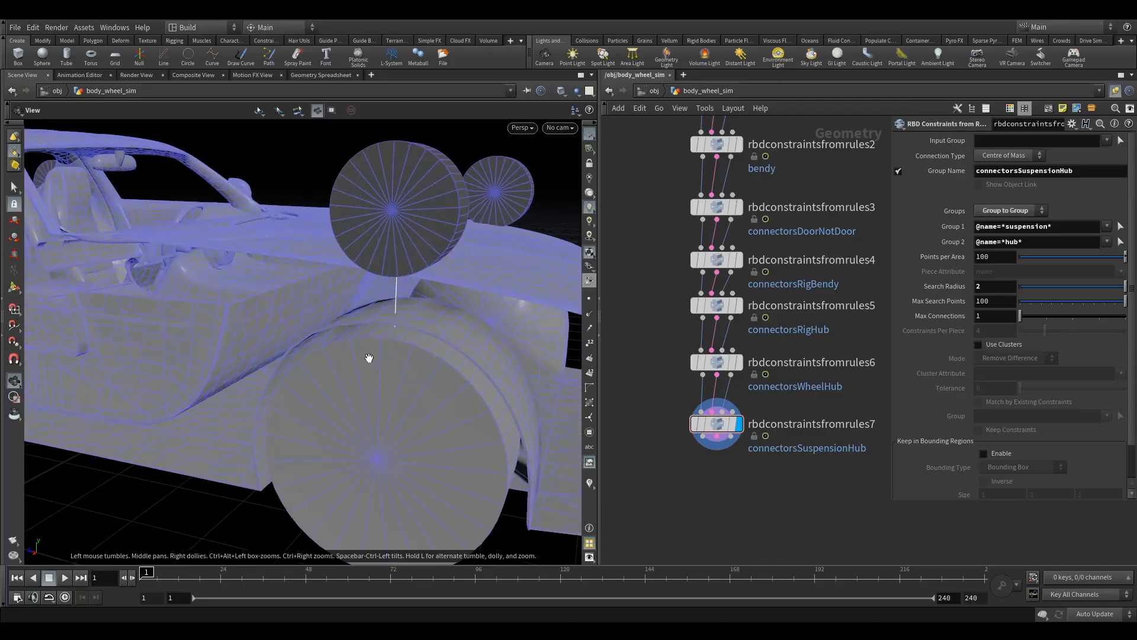
left_click_drag(401, 393, 389, 415)
mouse_move(397, 403)
right_mouse_down()
mouse_move(715, 355)
mouse_move(233, 451)
mouse_move(388, 383)
right_mouse_up()
left_click_drag(389, 383, 531, 479)
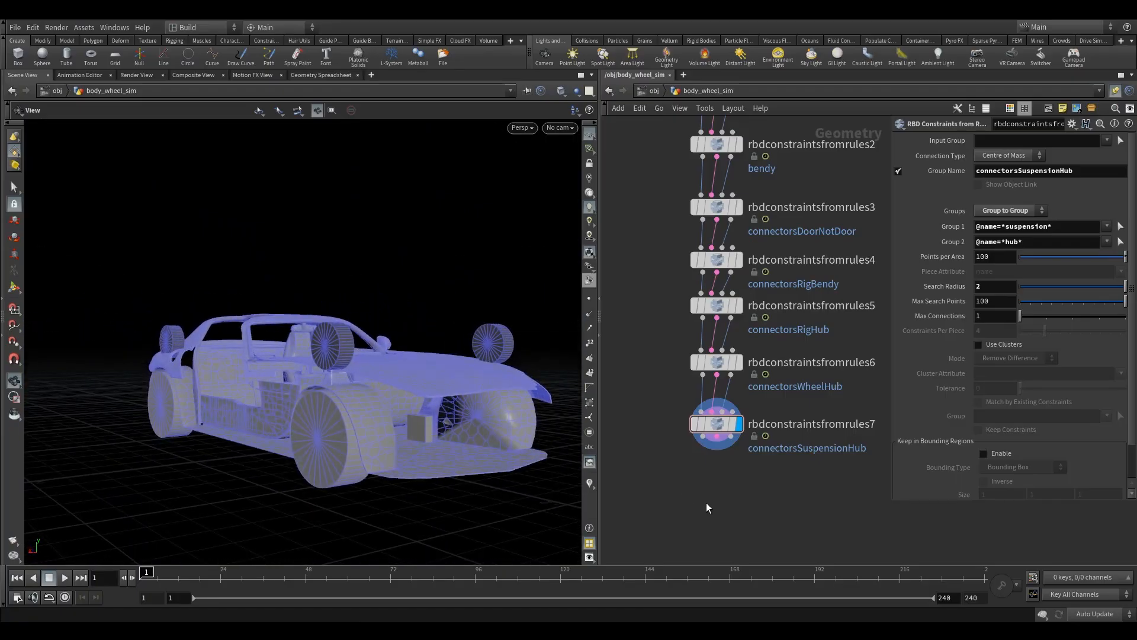
Step: Enclose the seven rbdconstraintsfromrules nodes in a network box
left_click(710, 424)
scroll(770, 491, "down", 1)
scroll(752, 499, "down", 3)
left_click_drag(671, 310, 818, 507)
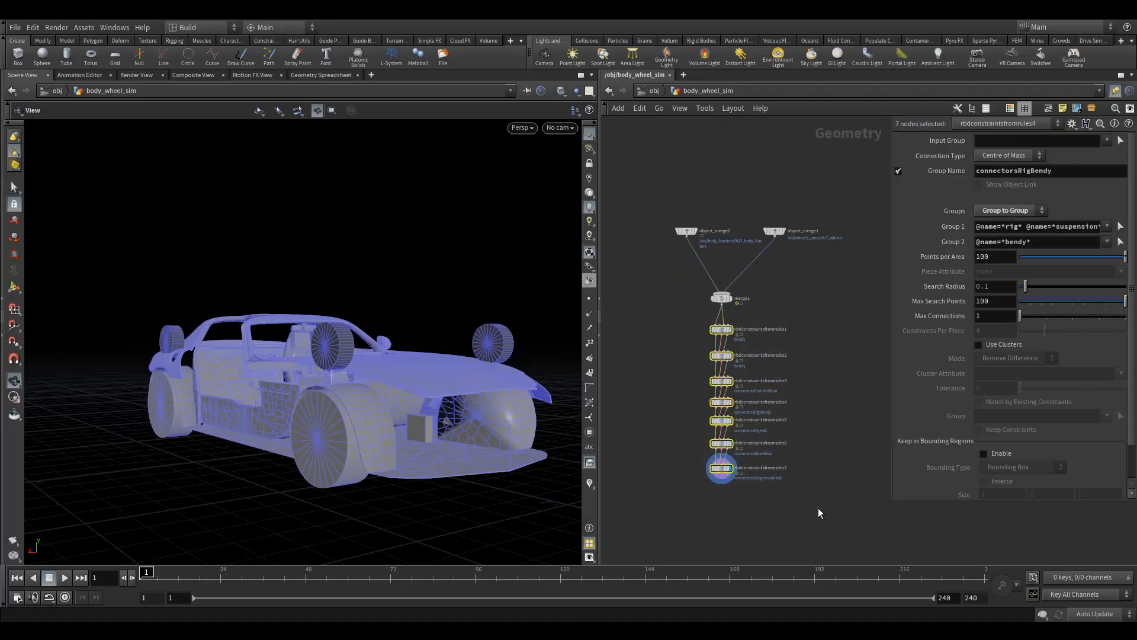
left_click(1048, 108)
scroll(750, 331, "up", 4)
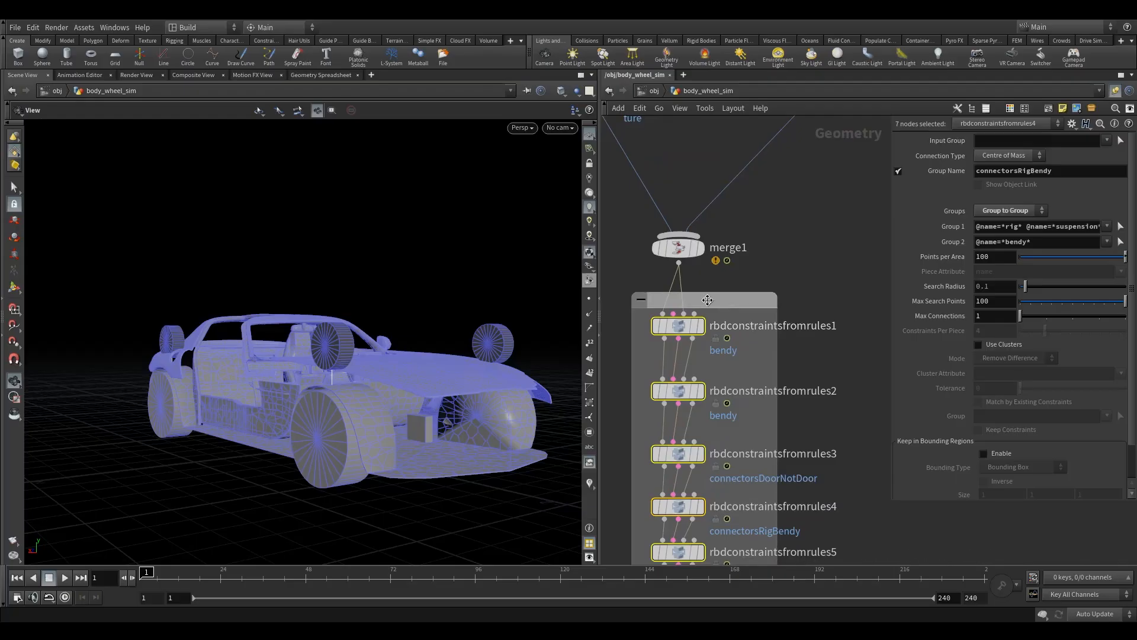
Step: Title the network box around the constraint nodes, starting with "build"
double_click(707, 299)
type("bu")
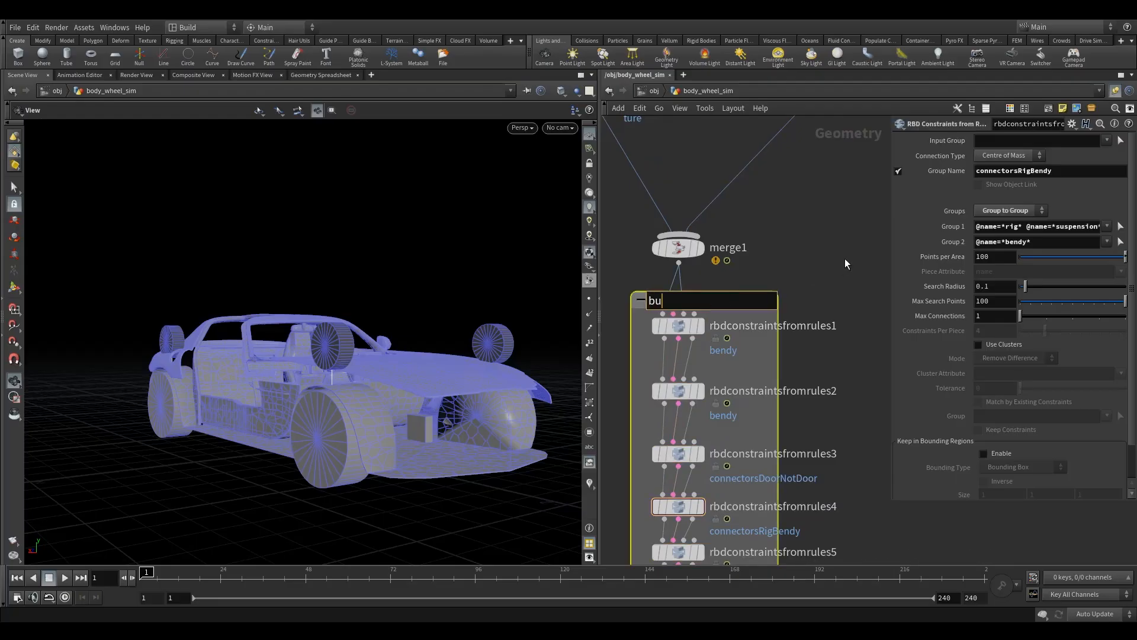
type("ild")
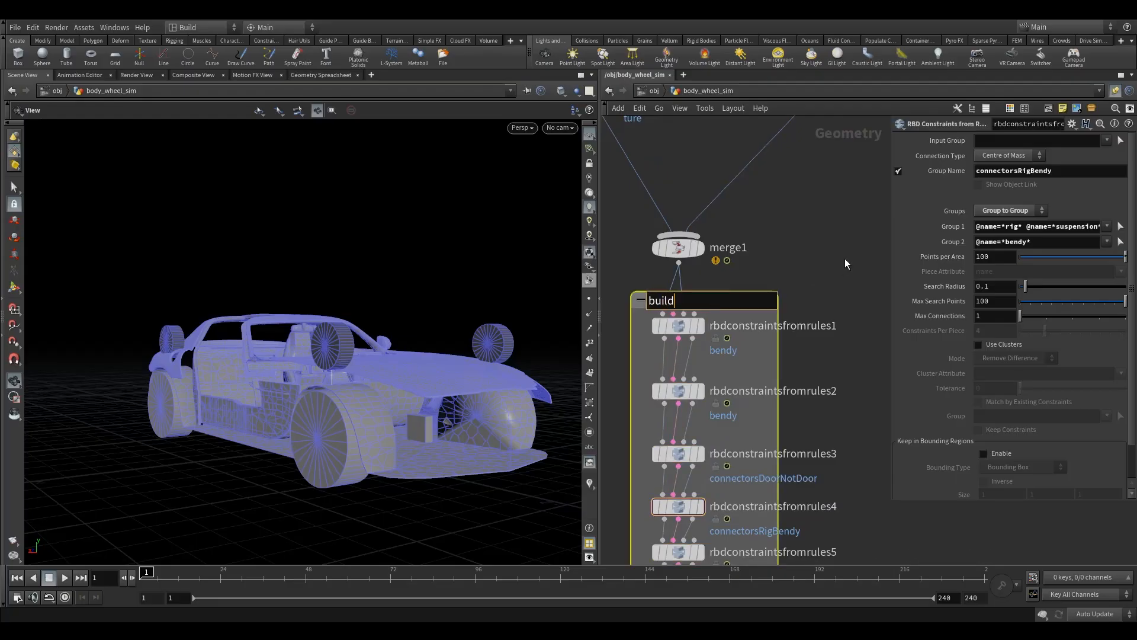